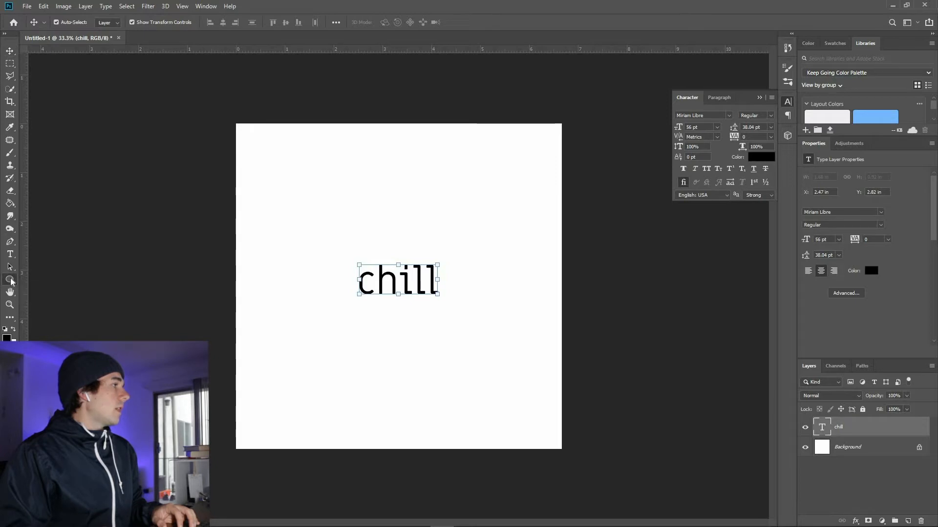
- Draw a black filled circle about 372 px wide and place it beside the chill text, near the canvas's left edge
click(9, 279)
drag(272, 272, 332, 342)
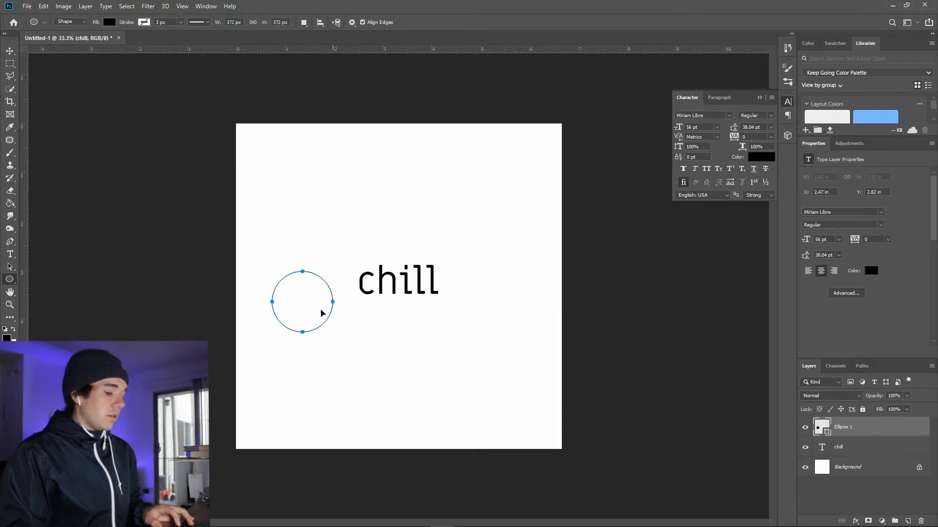
key(v)
drag(303, 279, 296, 266)
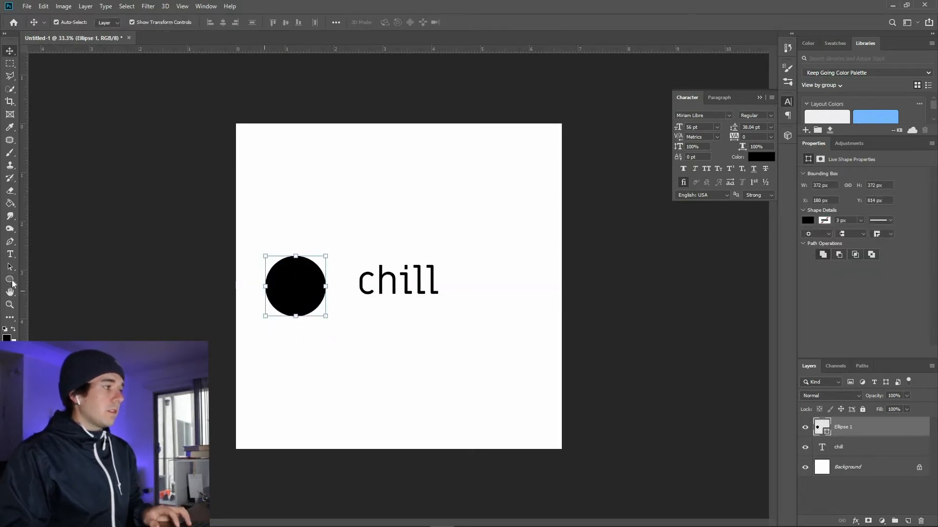
- Draw a black rectangle about 466 by 379 px extending rightward from the circle's vertical centre line
click(12, 280)
click(54, 279)
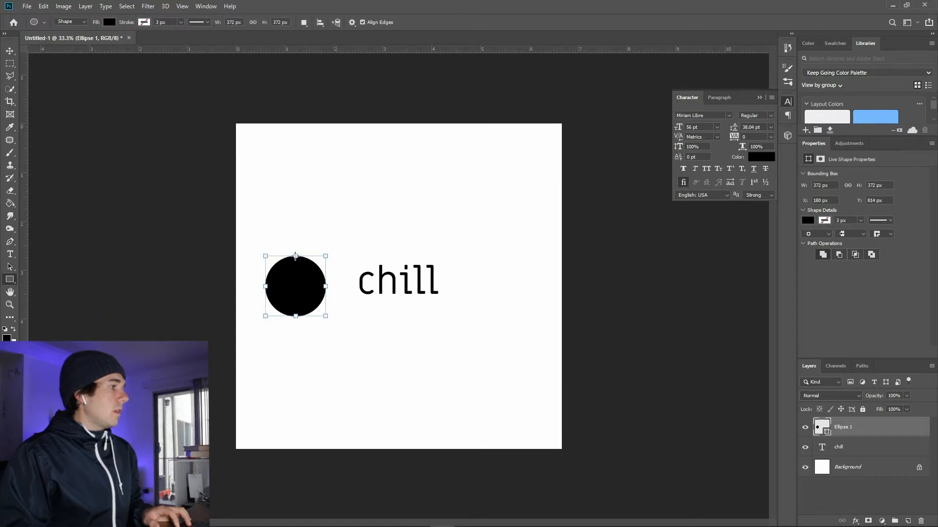
drag(295, 256, 371, 317)
drag(304, 250, 307, 247)
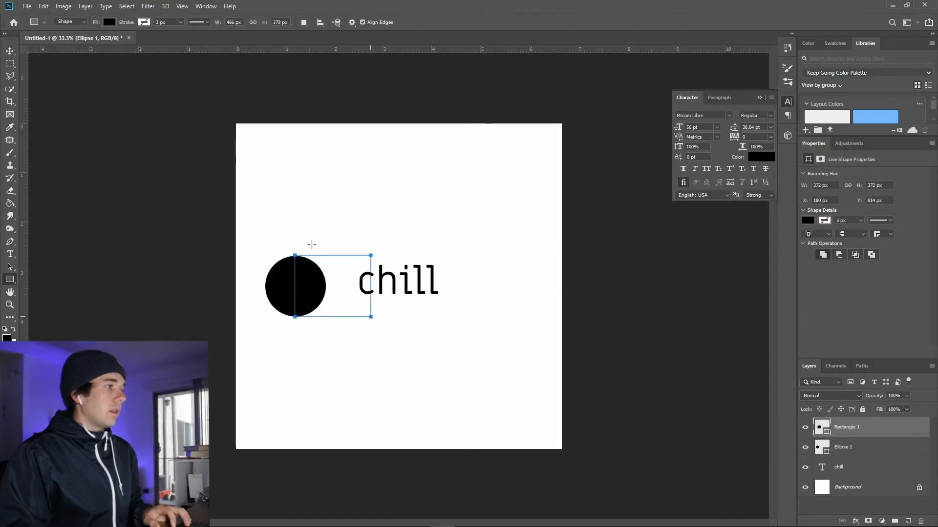
- Reduce the rectangle's height to about 372 px to match the circle and shift it slightly left to line up with the circle's centre
key(v)
shift+click(296, 277)
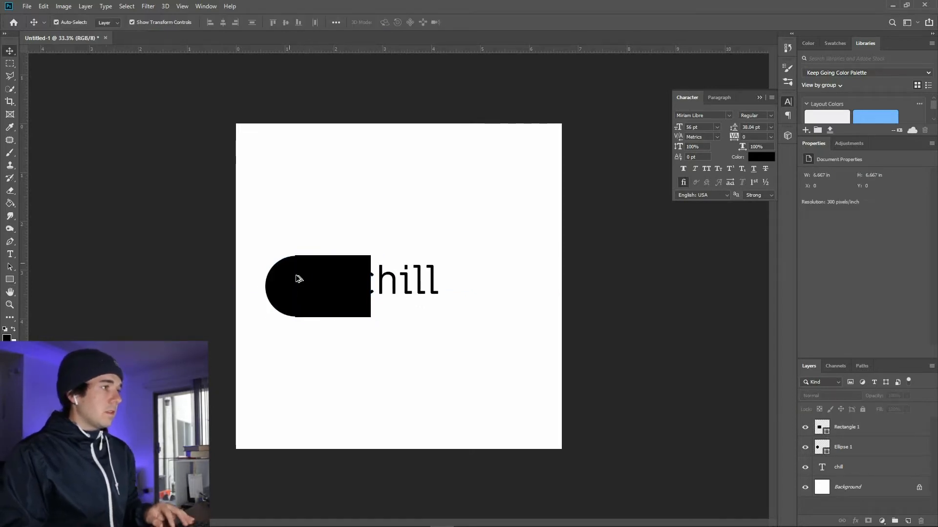
scroll(298, 276, up, 12)
click(334, 202)
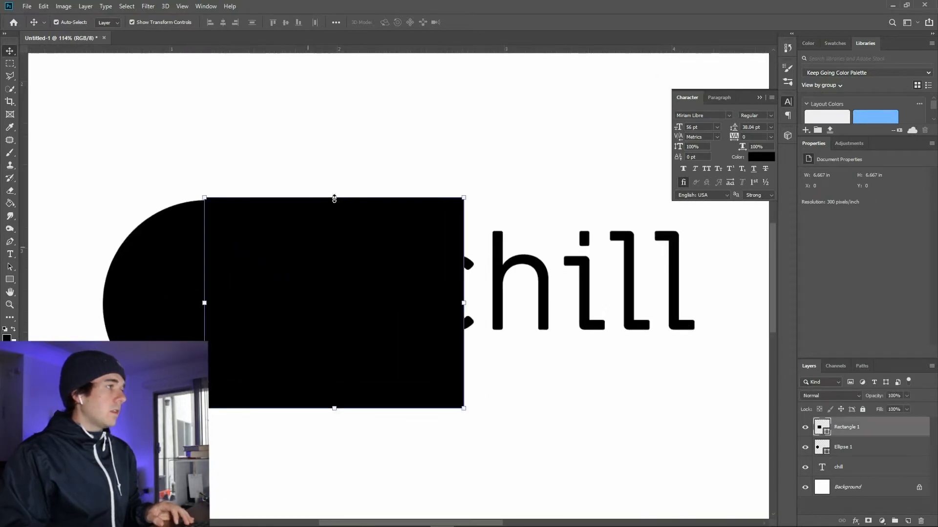
drag(332, 215, 332, 218)
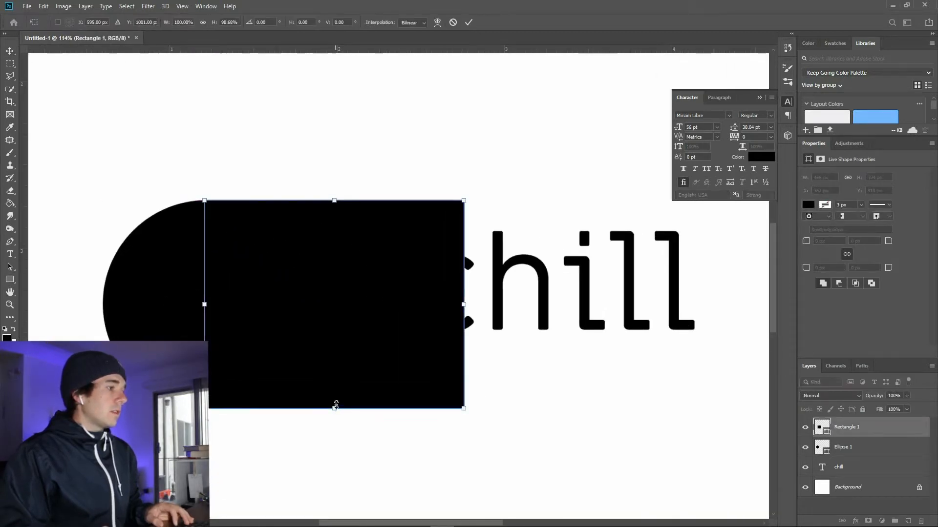
drag(336, 404, 336, 402)
drag(325, 353, 329, 352)
key(shift+Right)
key(shift+Left)
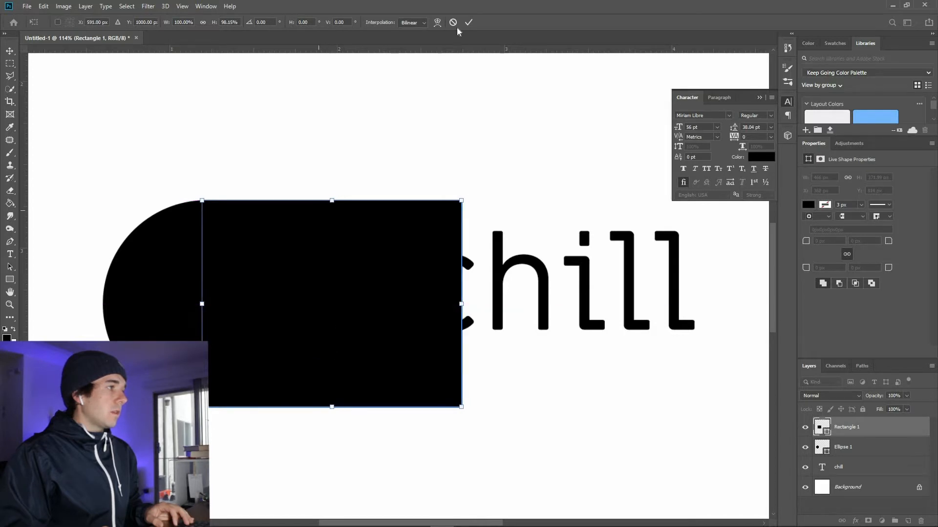
key(Return)
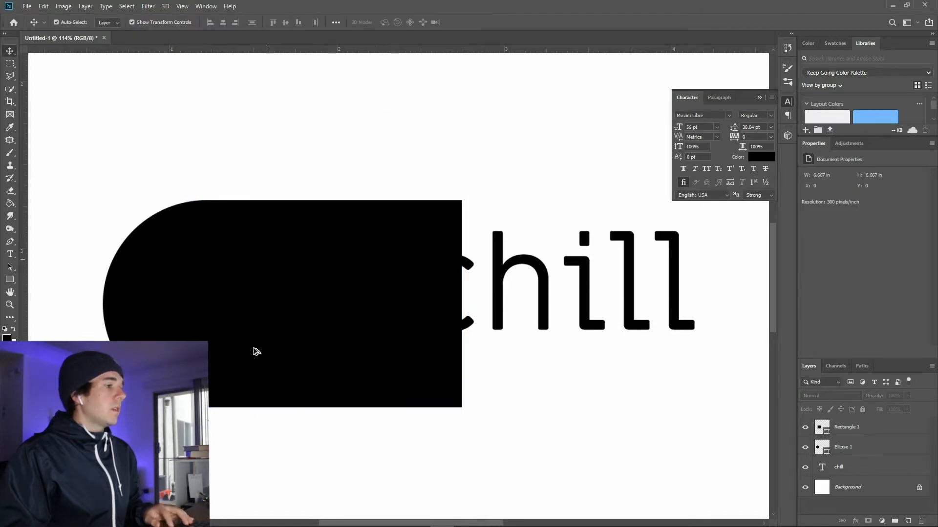
- Change the fill of both the circle and the rectangle from the swatches to pure blue
scroll(254, 350, down, 3)
click(205, 323)
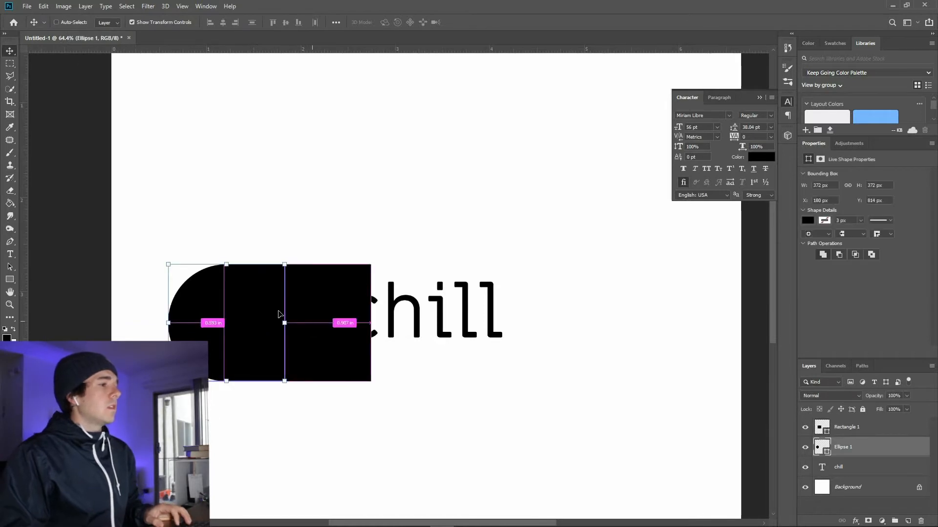
key(u)
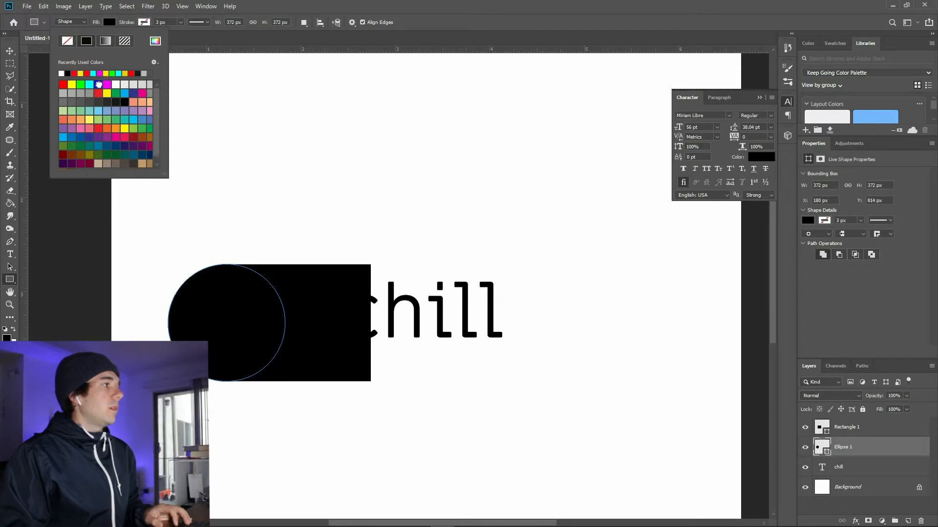
click(102, 86)
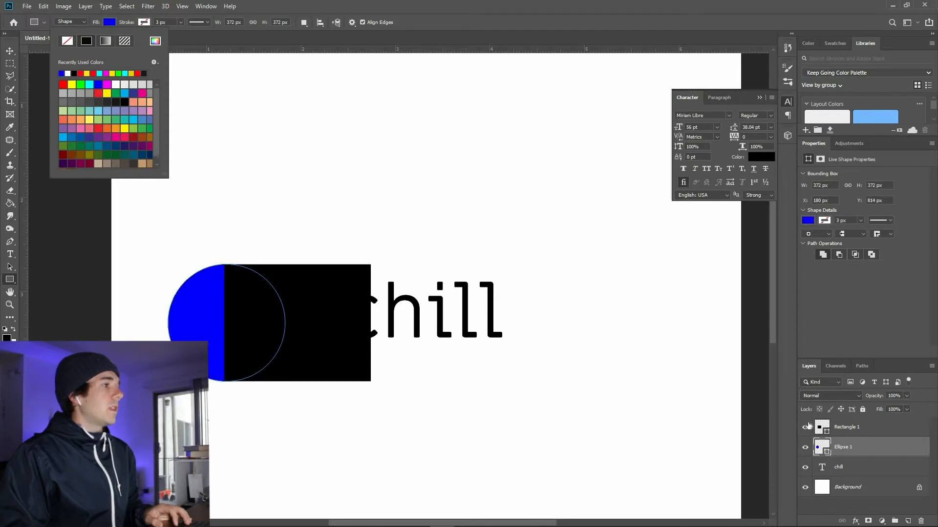
click(852, 431)
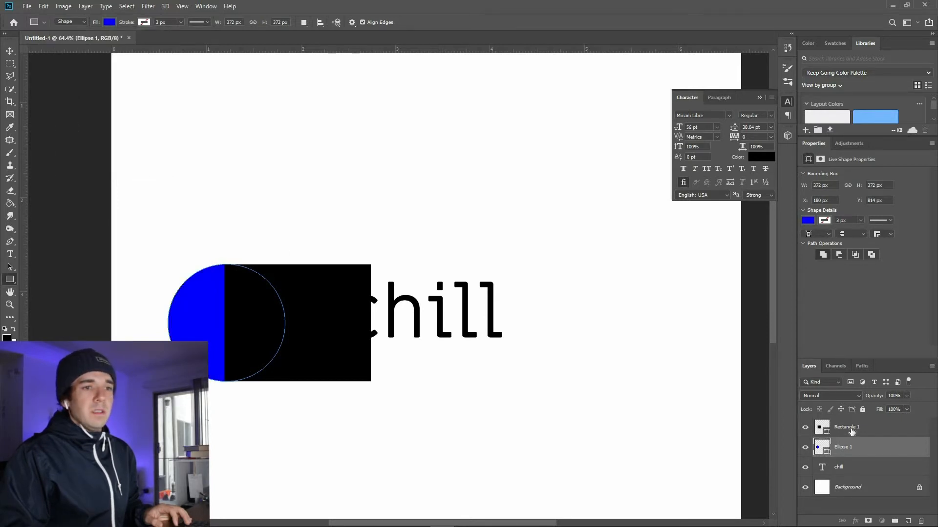
click(806, 207)
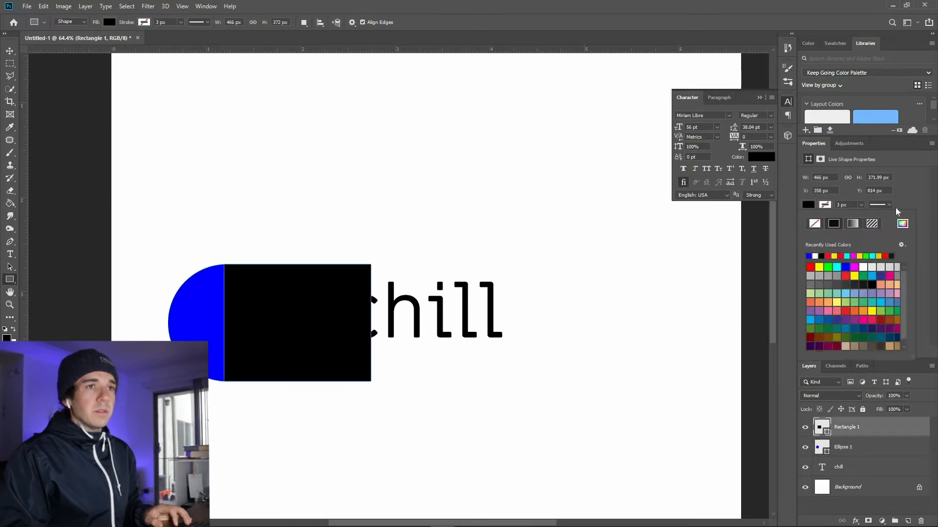
click(311, 333)
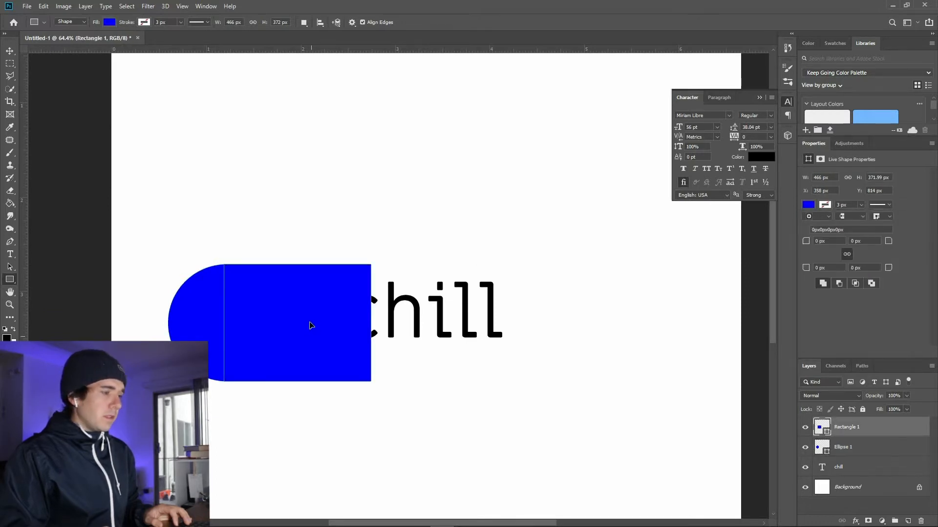
- Link the Rectangle 1 and Ellipse 1 layers so the half-pill moves as one object
key(v)
click(318, 384)
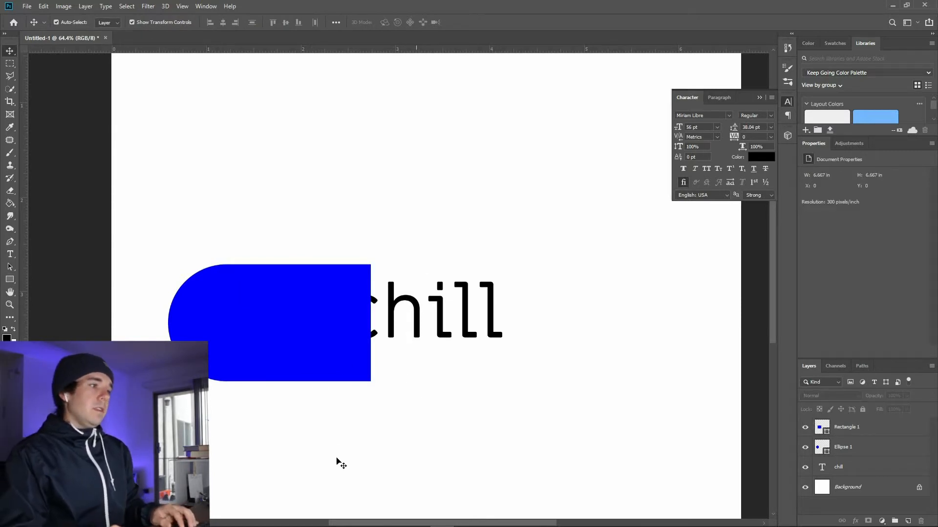
drag(304, 428, 238, 343)
right_click(847, 432)
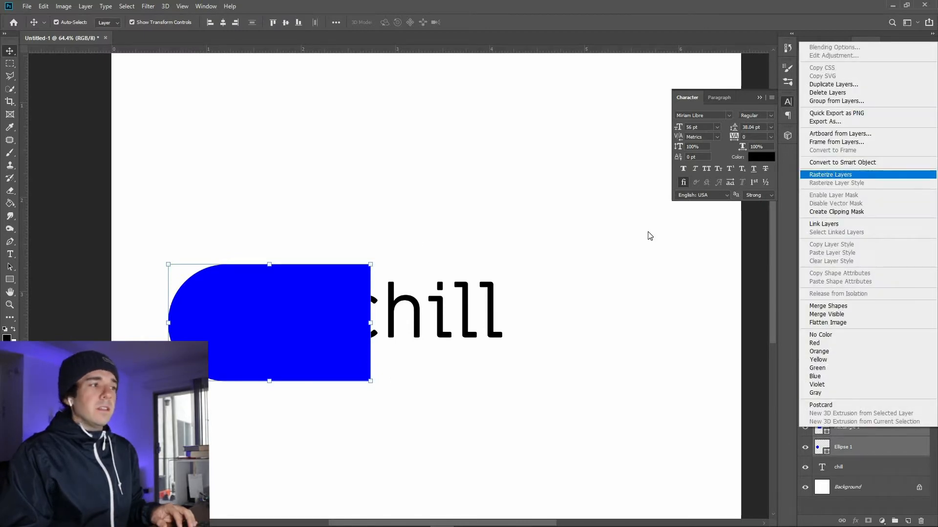
click(289, 427)
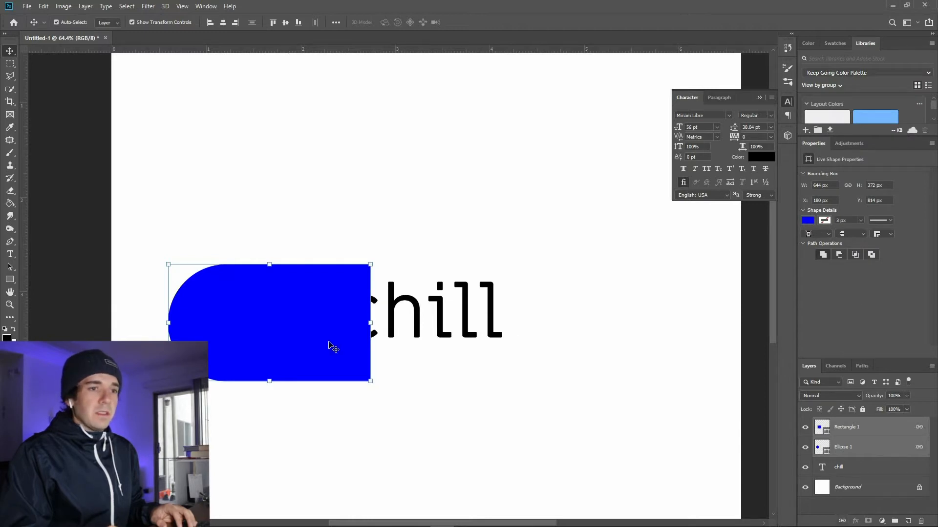
- Duplicate the blue rectangle and circle and move the linked copies right, over the chill text
click(264, 356)
key(ctrl+j)
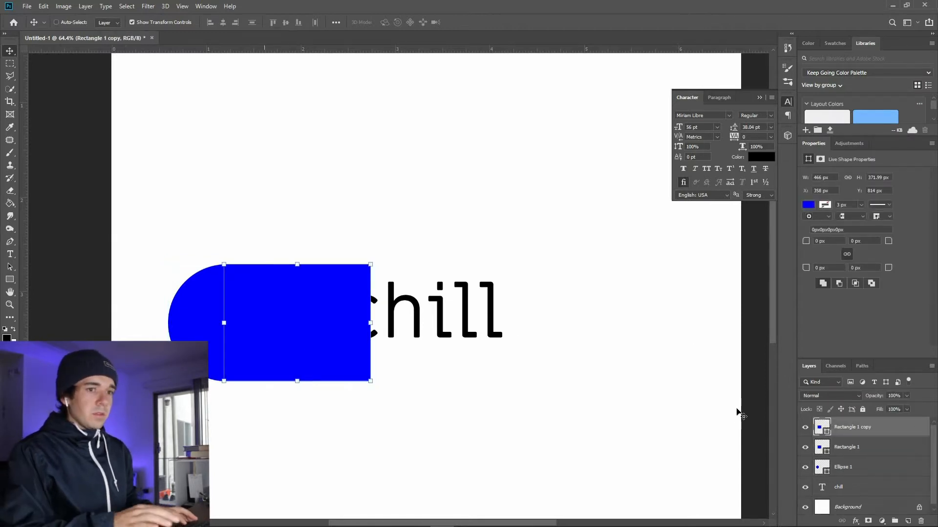
click(853, 469)
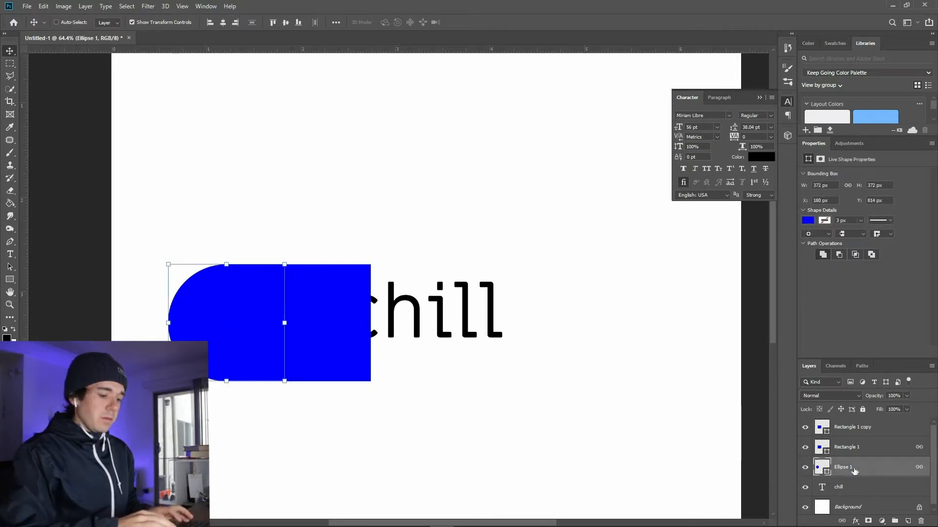
key(ctrl+j)
drag(854, 469, 851, 439)
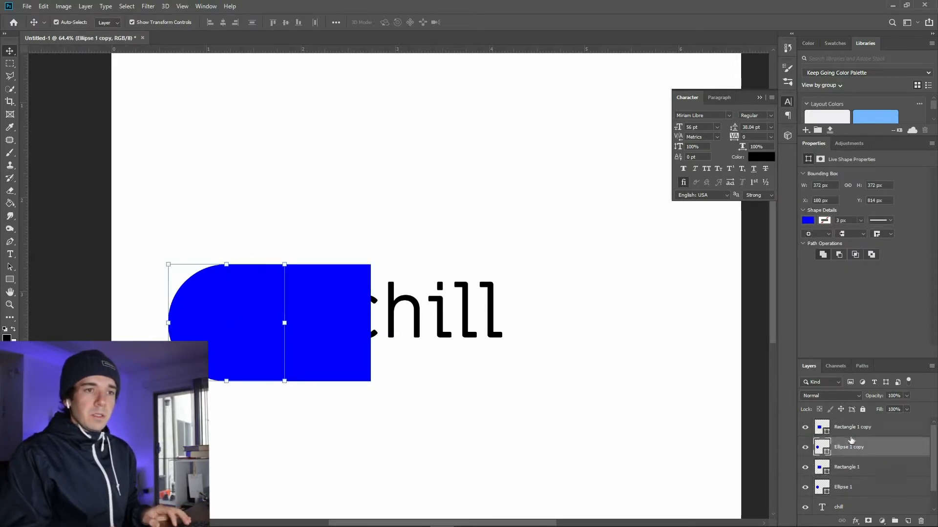
shift+click(851, 432)
drag(276, 329, 530, 343)
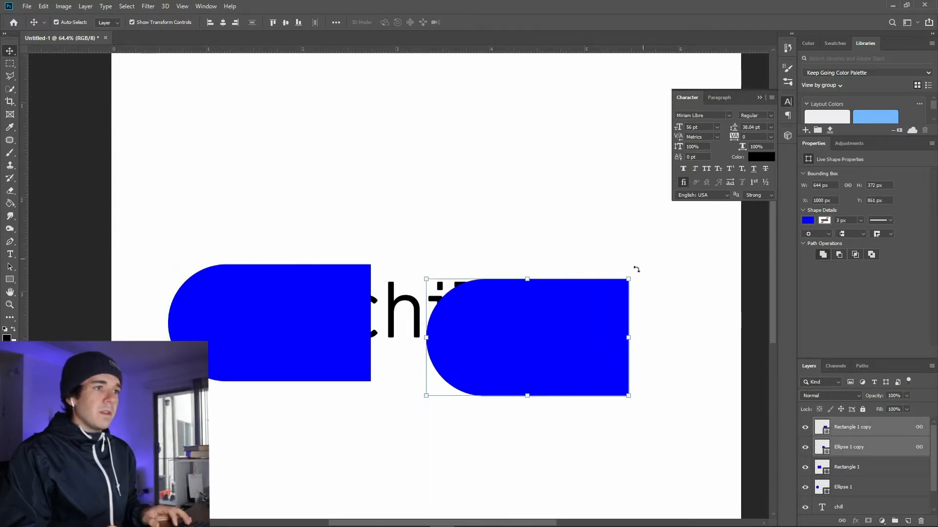
- Rotate the copied half-pill to about -141° and position it below the chill text, its flat end facing the original half
drag(396, 318, 391, 329)
drag(533, 319, 494, 397)
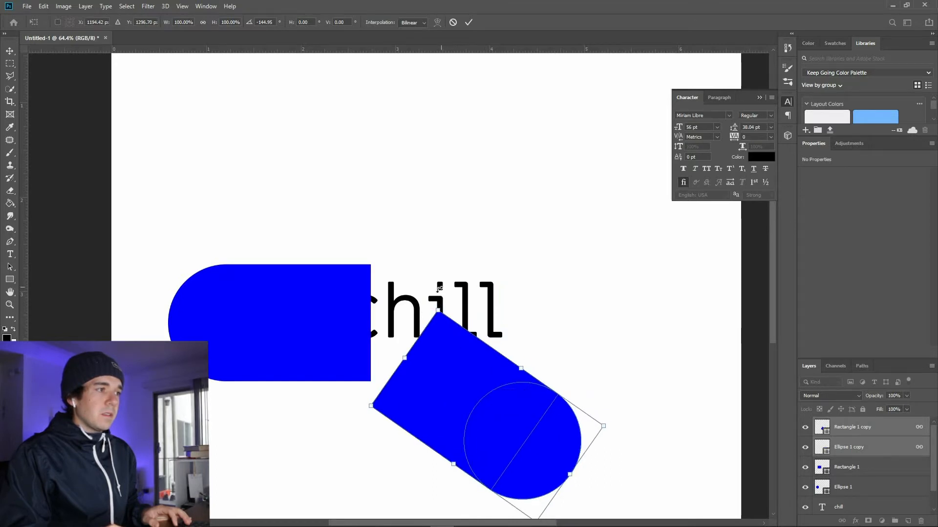
drag(449, 286, 454, 283)
drag(459, 366, 467, 366)
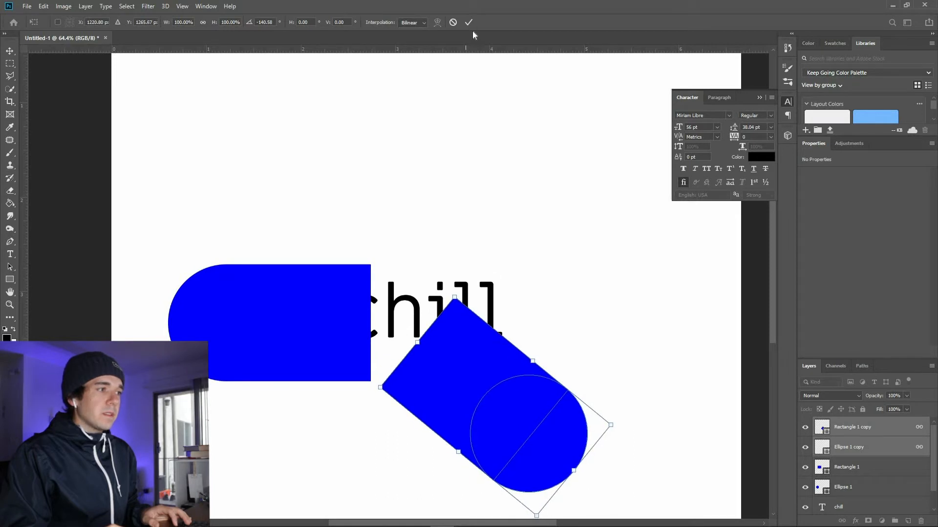
key(Return)
- Stack the chill text above the rotated copy but beneath the original half-pill, and move the text slightly right and down
drag(841, 469, 840, 423)
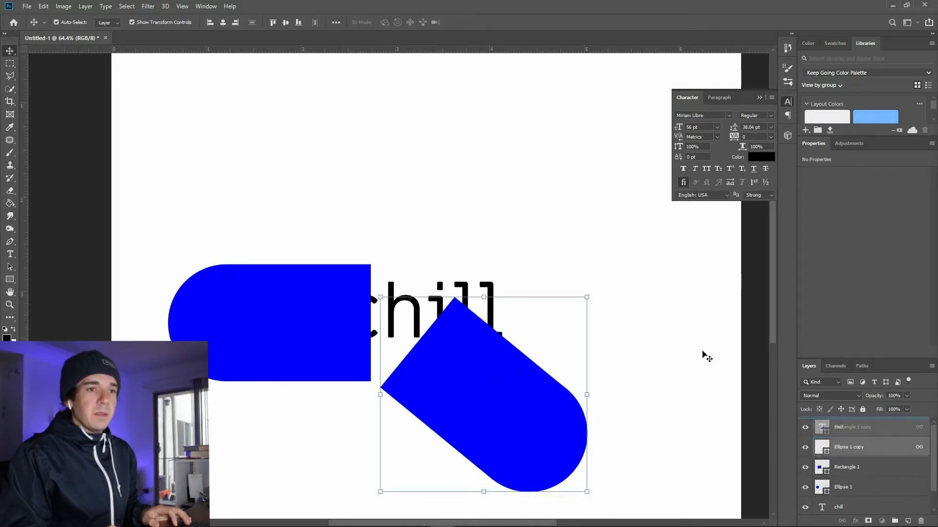
click(853, 499)
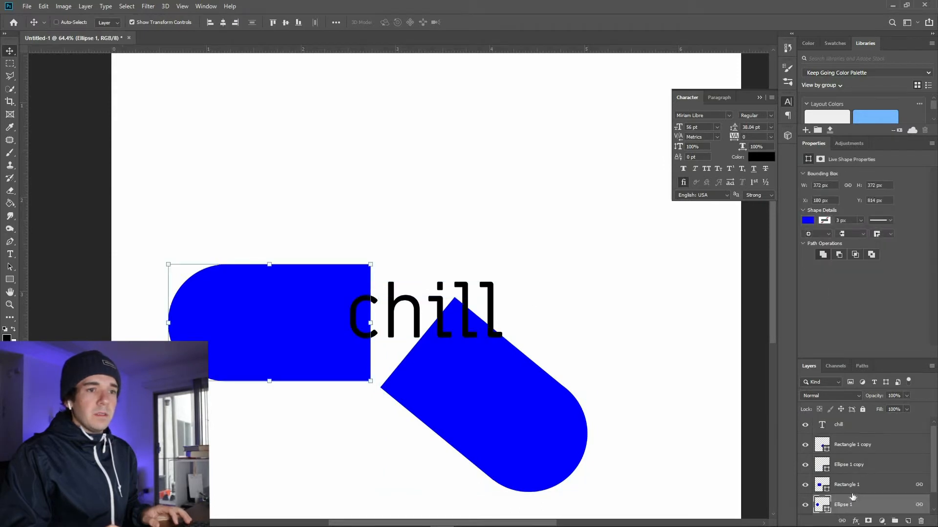
ctrl+click(852, 484)
drag(851, 484, 853, 422)
drag(436, 308, 455, 318)
click(552, 256)
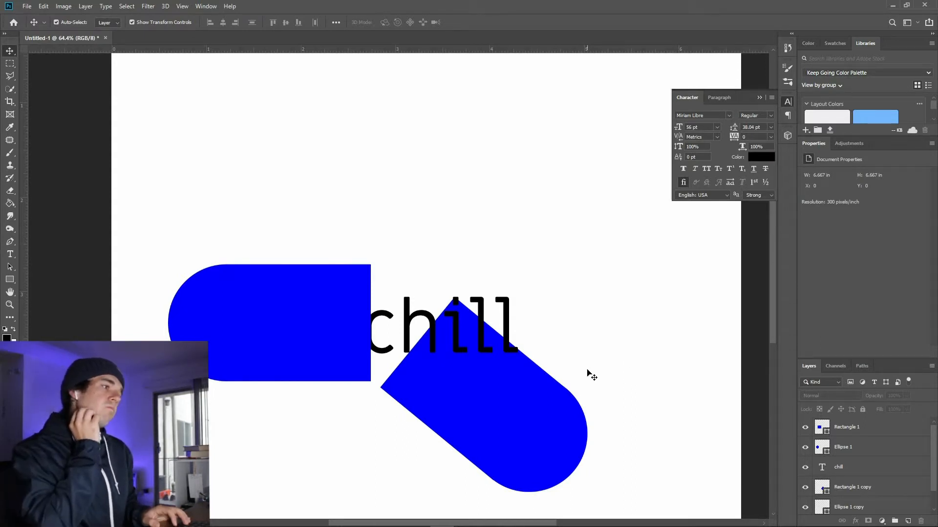
- Delete the rotated half-pill by removing the Rectangle 1 copy and Ellipse 1 copy layers
click(850, 448)
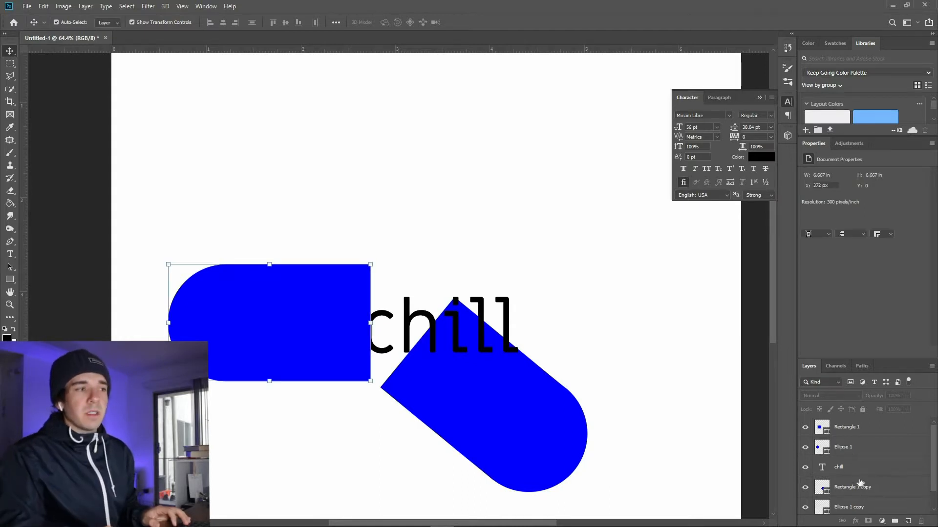
click(852, 487)
shift+click(860, 509)
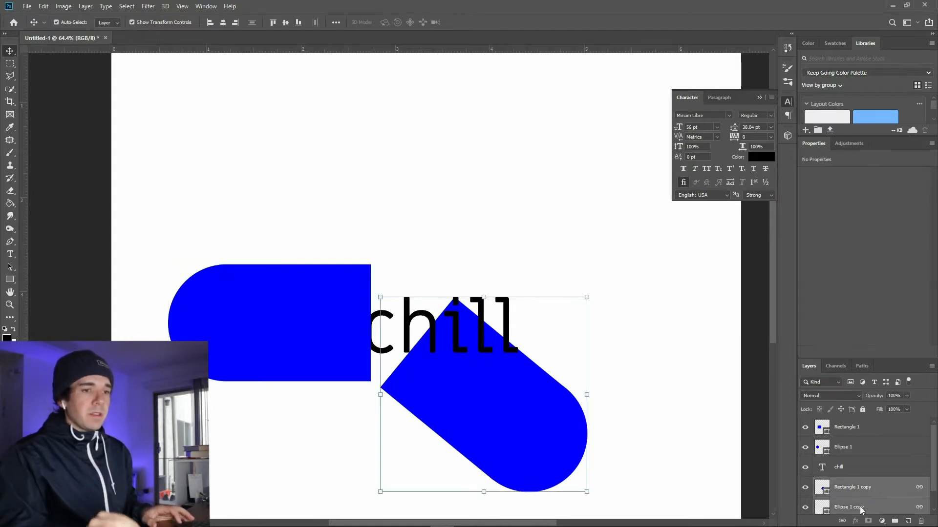
key(Delete)
- Duplicate the original half-pill, turn the copy 180° and join it to the flat end to form a full horizontal pill
click(848, 447)
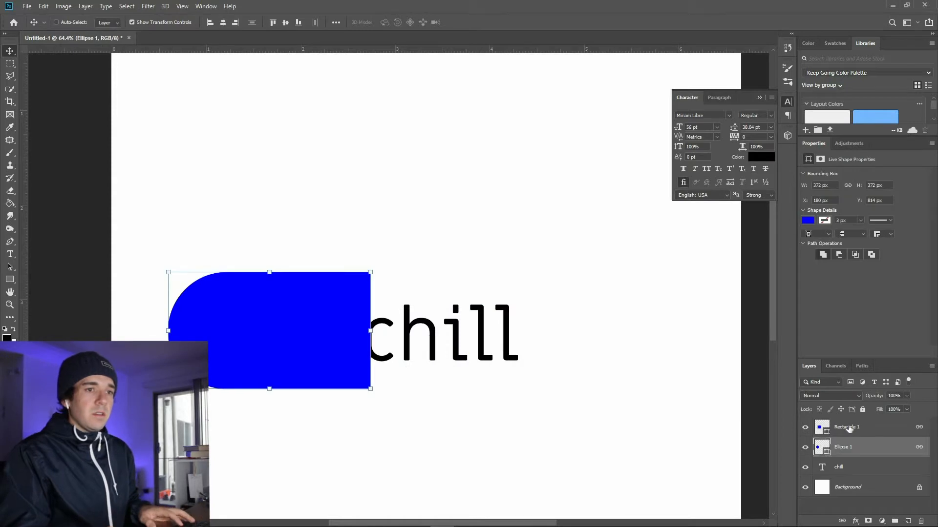
shift+click(848, 429)
key(ctrl+j)
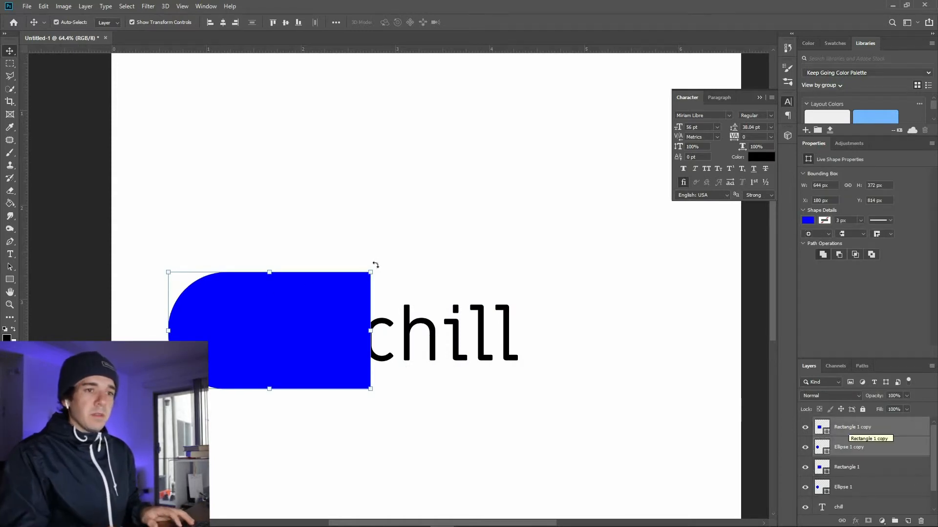
drag(228, 406, 421, 346)
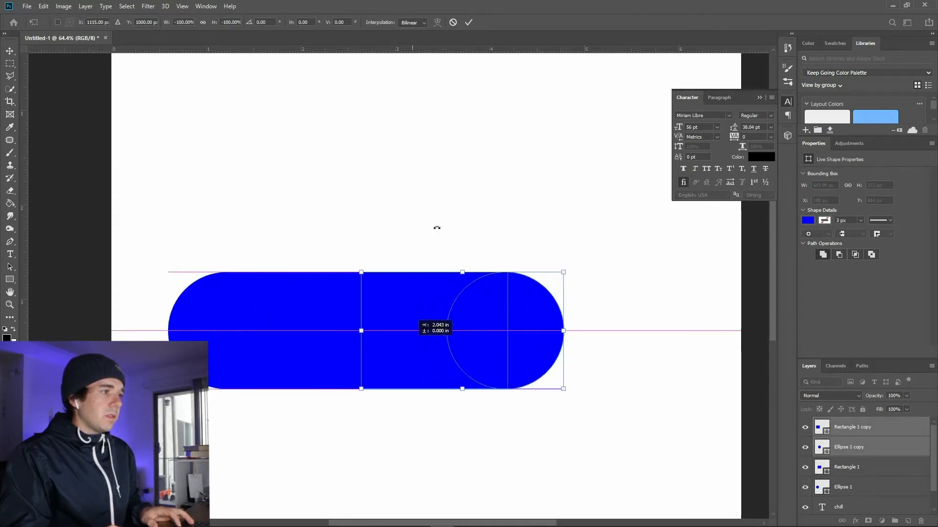
key(Return)
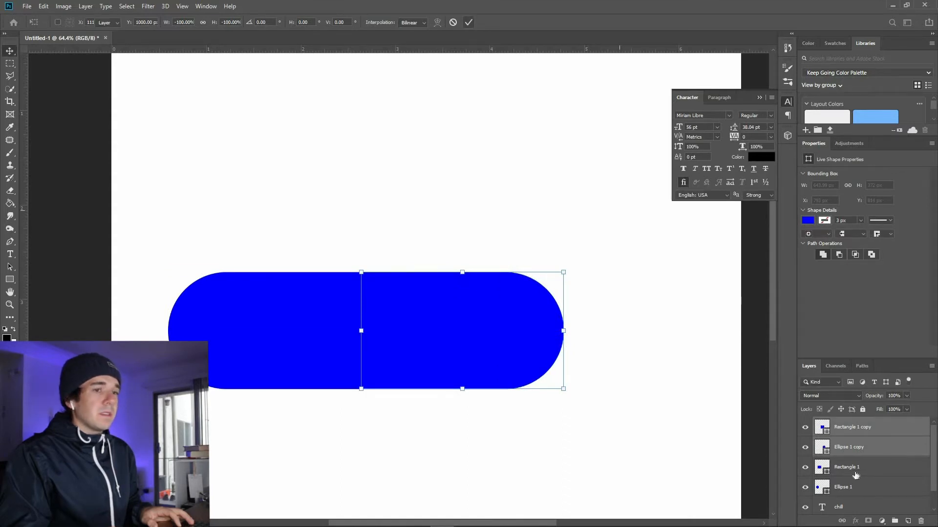
key(ctrl+e)
- Raise the chill text layer to the top of the layer stack, above all the pill shapes
drag(839, 484, 841, 423)
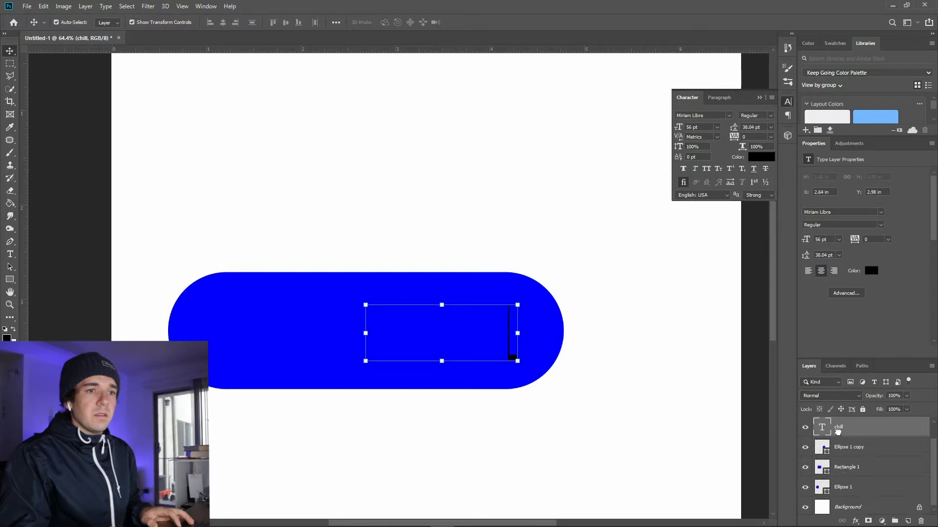
scroll(837, 427, up, 1)
click(837, 425)
key(ctrl+bracketright)
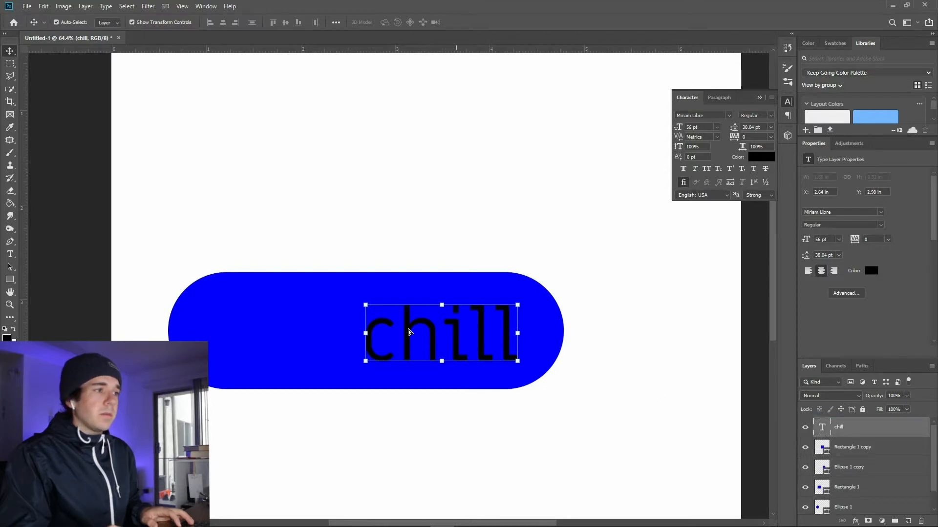
- Center the chill text on the blue pill, then move the text and all pill shapes together up and right on the canvas
drag(435, 330, 363, 330)
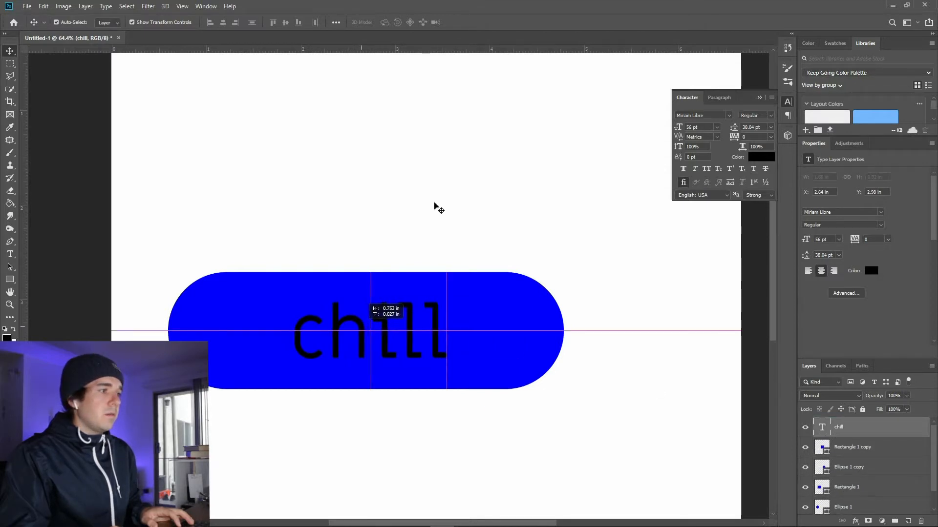
drag(245, 478, 536, 195)
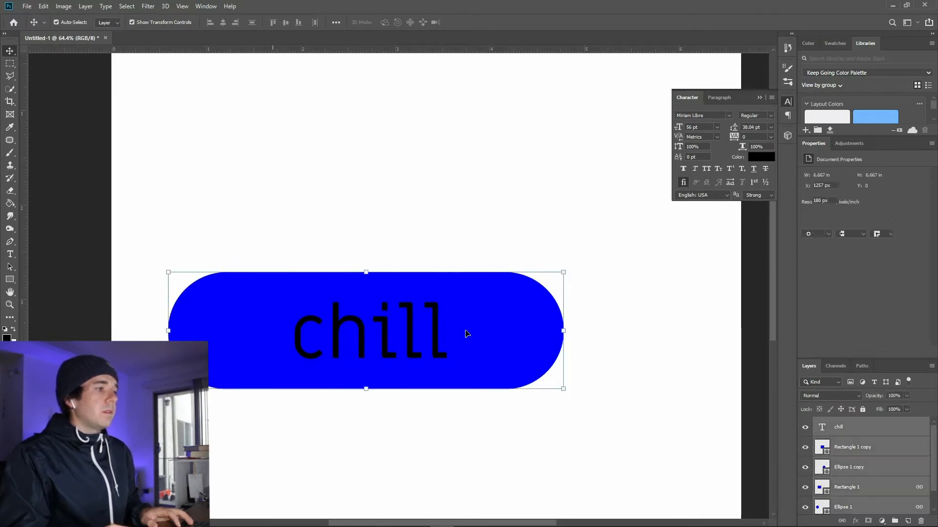
drag(337, 340, 412, 309)
click(562, 364)
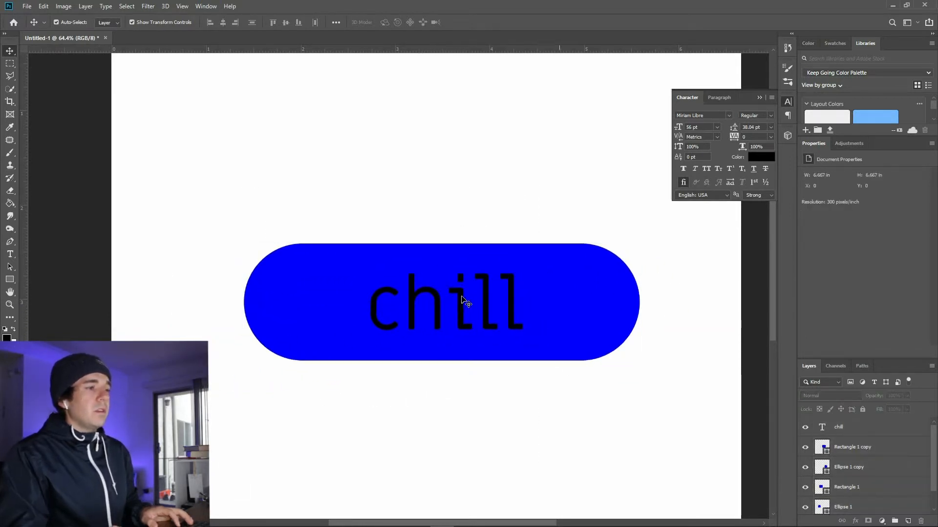
- Change the chill text's font to Azo Sans Black, filtering the font list to Sans Serif
click(467, 299)
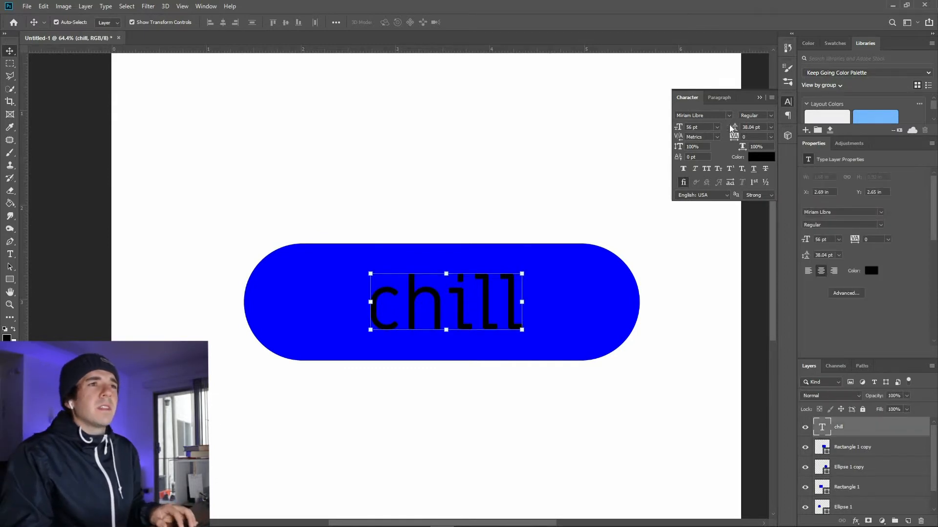
click(729, 116)
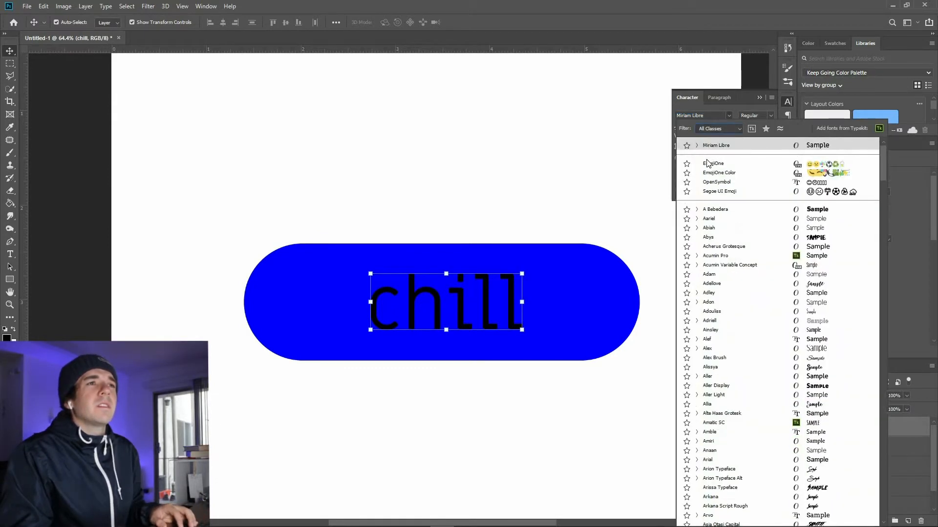
click(729, 128)
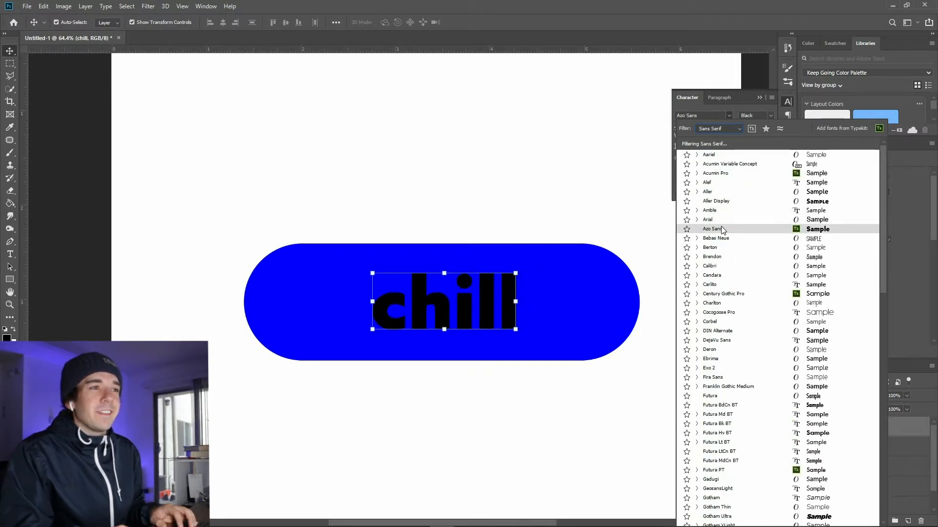
click(719, 227)
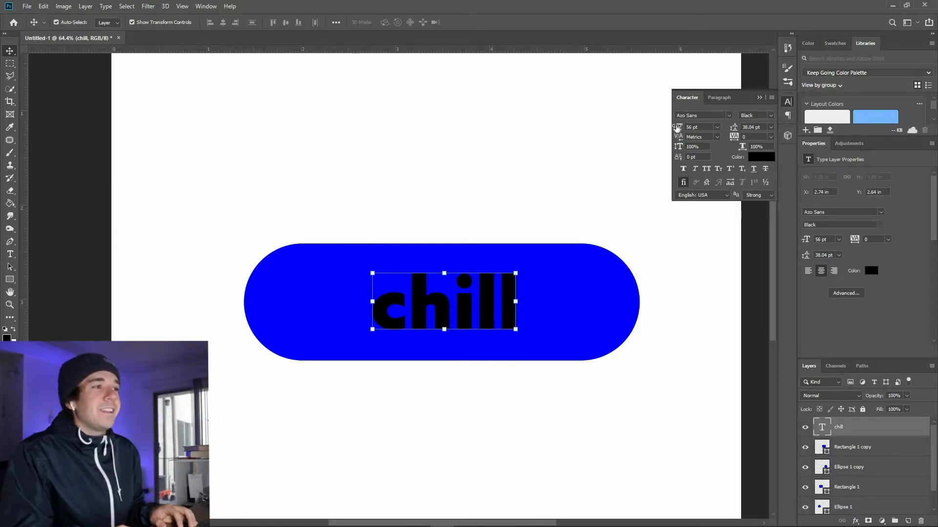
click(480, 197)
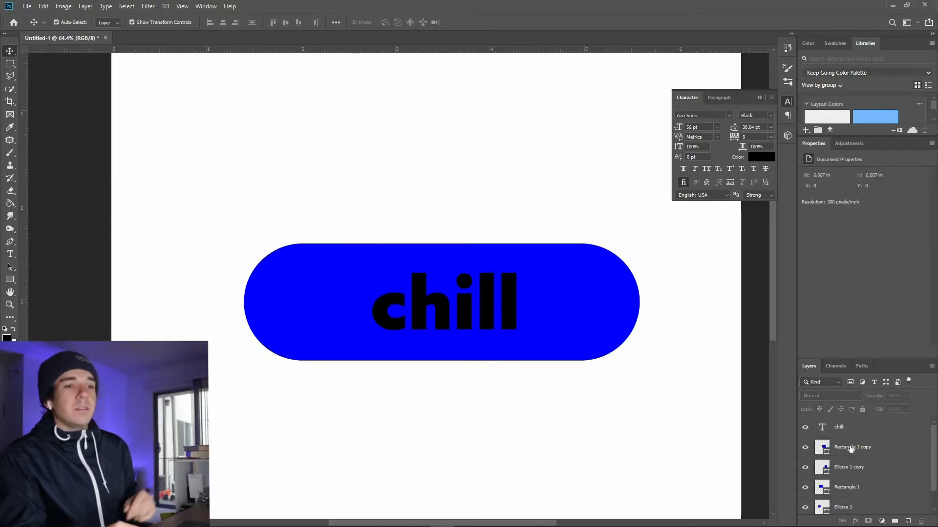
- Recolor the pill's right half red by changing the fill of Rectangle 1 copy and Ellipse 1 copy
click(552, 294)
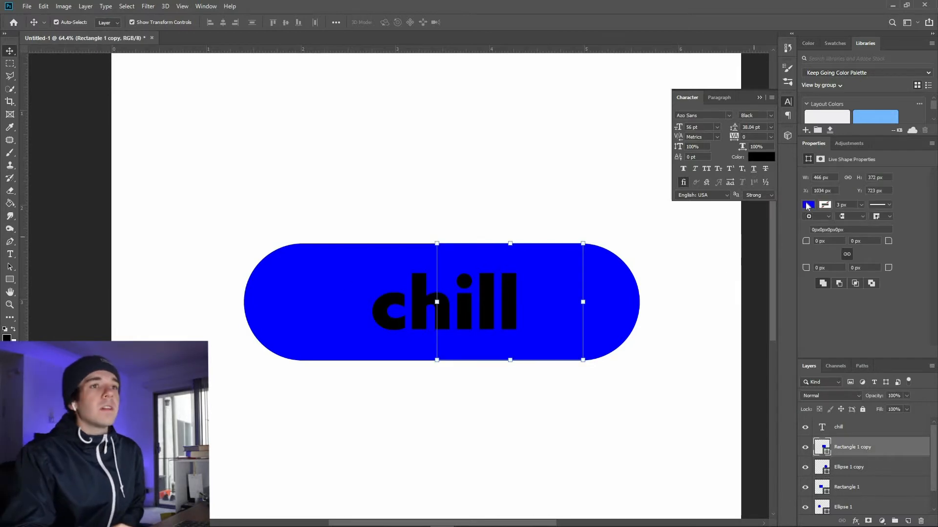
click(810, 268)
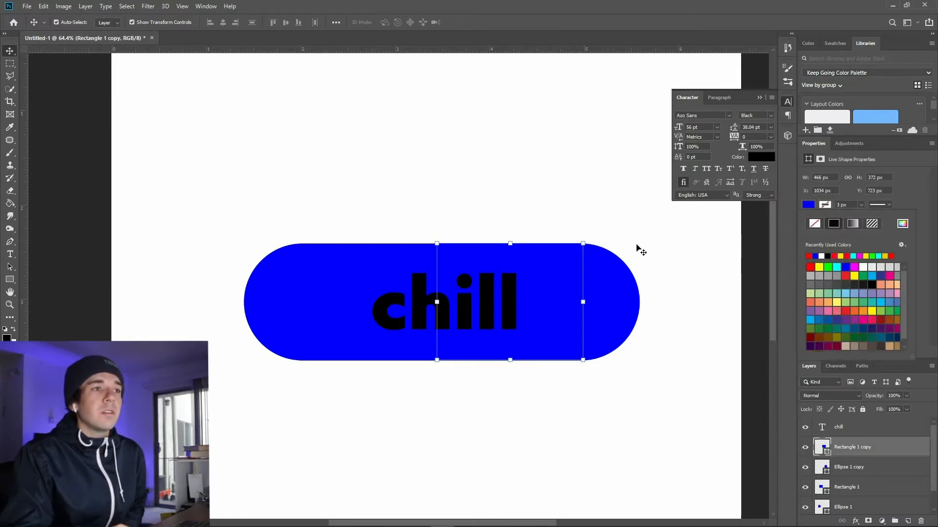
click(610, 301)
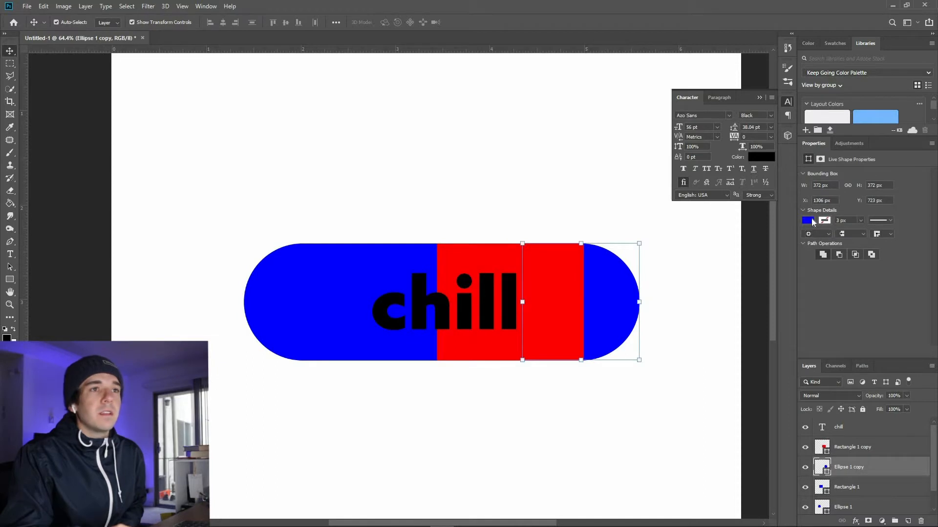
click(810, 221)
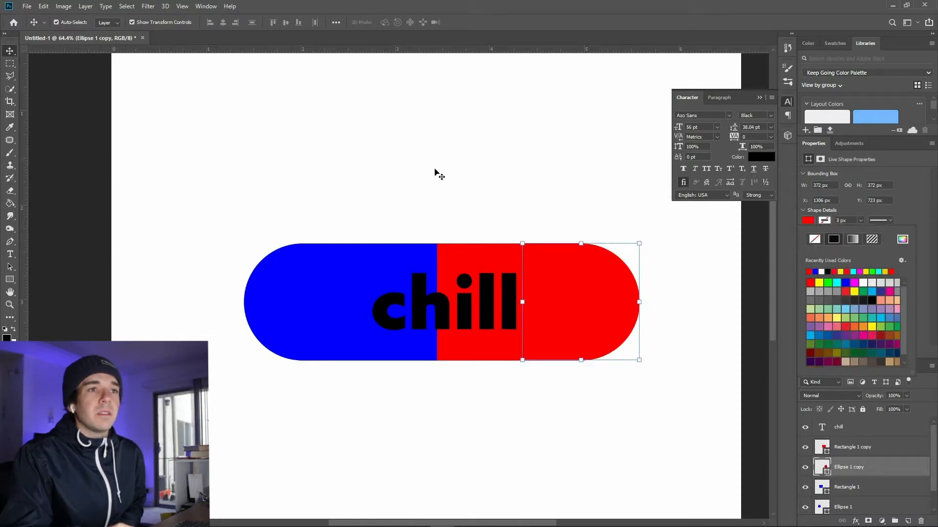
click(438, 189)
- Move the chill text left so its letter i sits on the seam between the blue and red halves
drag(433, 313, 461, 314)
click(465, 165)
click(513, 232)
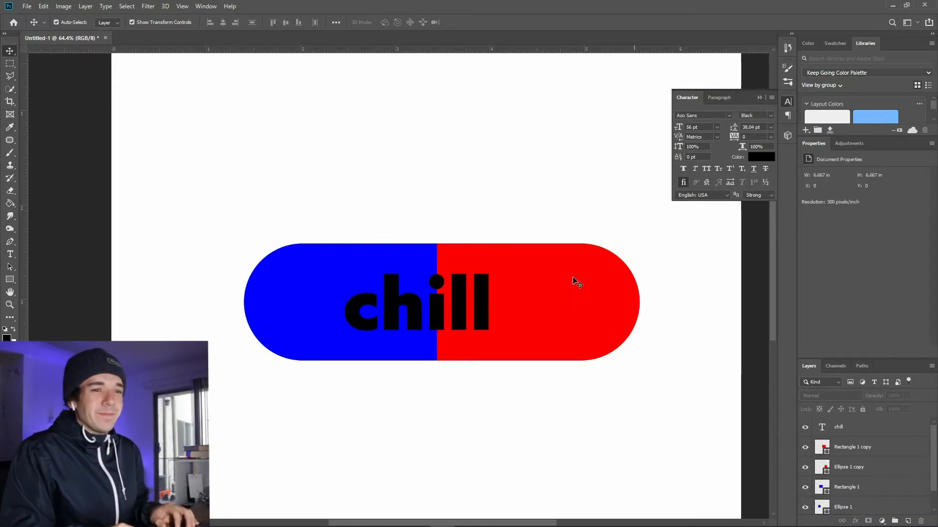
- Shift the red half slightly right to lengthen the pill, and move the chill text right to realign its i with the seam
drag(551, 275, 550, 243)
drag(550, 291, 560, 291)
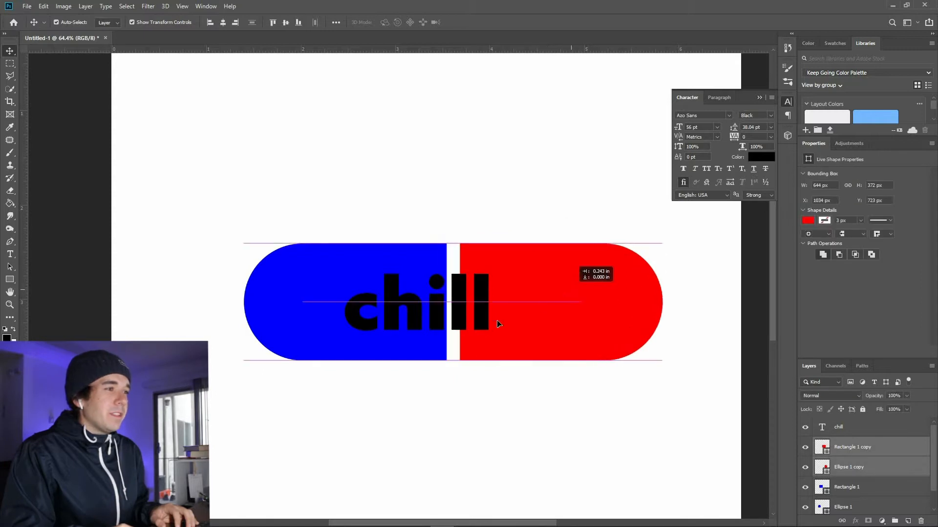
drag(460, 309, 469, 308)
click(498, 447)
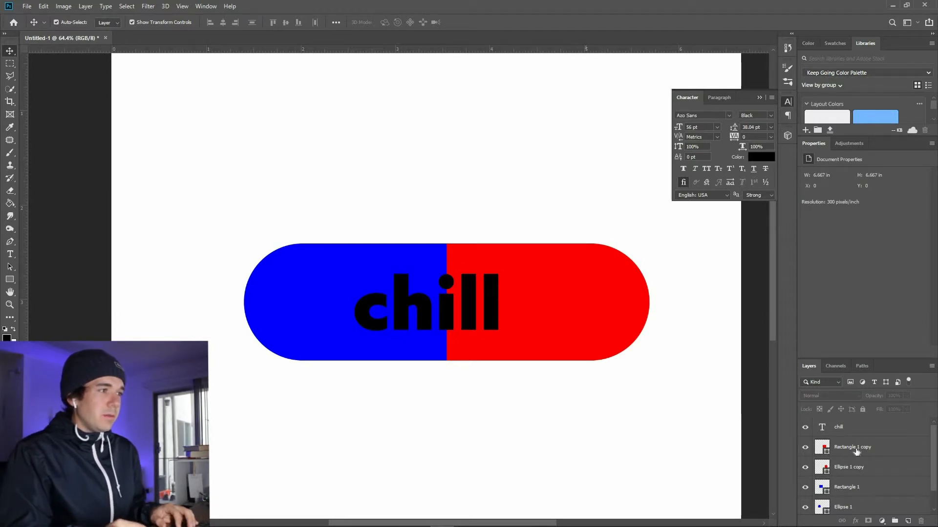
- Add a new layer above Rectangle 1 copy and draw a wide ellipse of about 1611 × 336 px across the pill's upper part
click(907, 521)
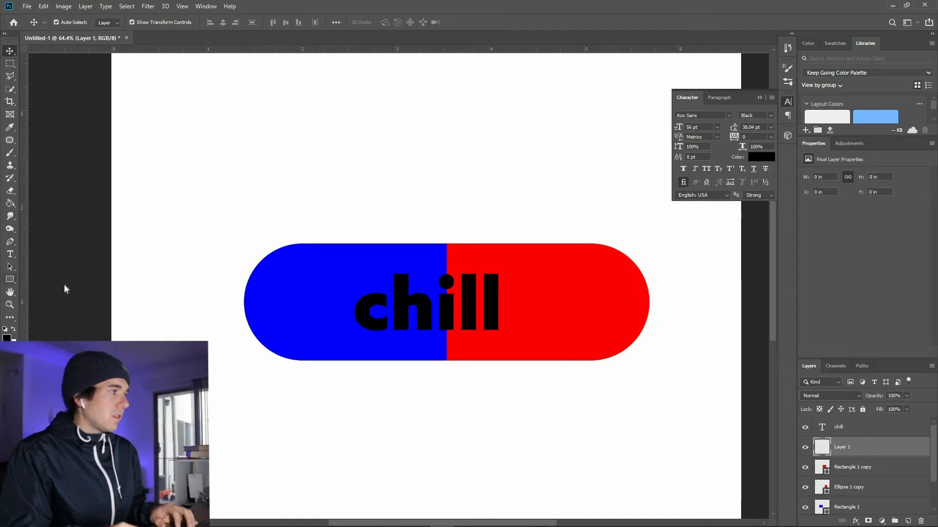
click(10, 280)
drag(641, 291, 689, 293)
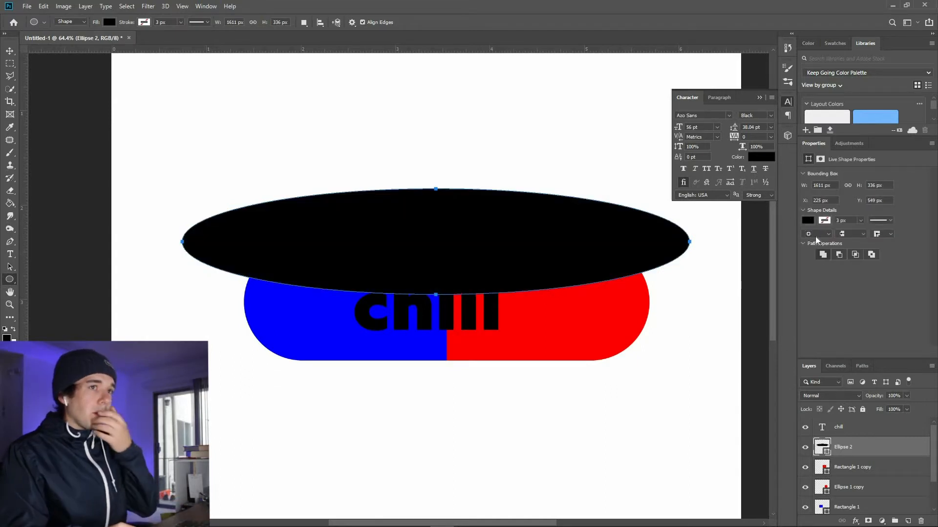
- Fill the wide ellipse with white and lower its opacity to 30% as a glossy highlight
click(809, 220)
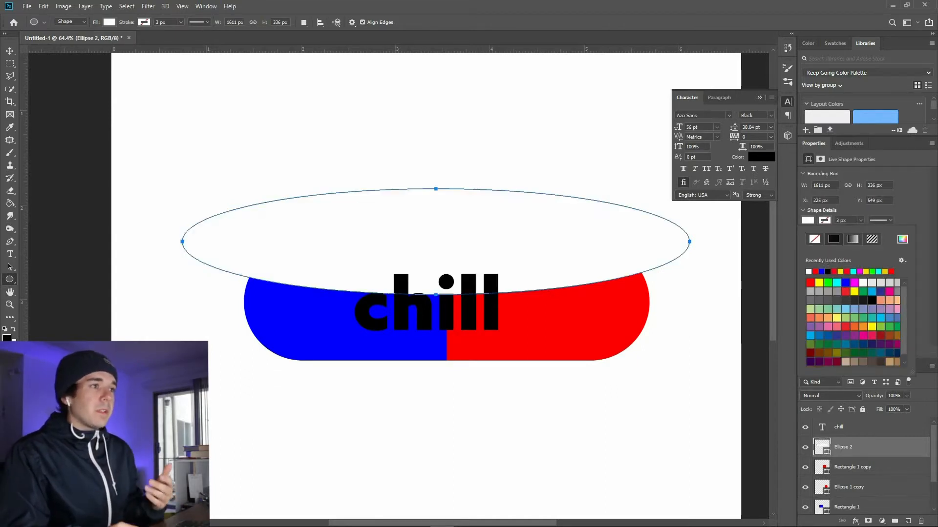
click(10, 51)
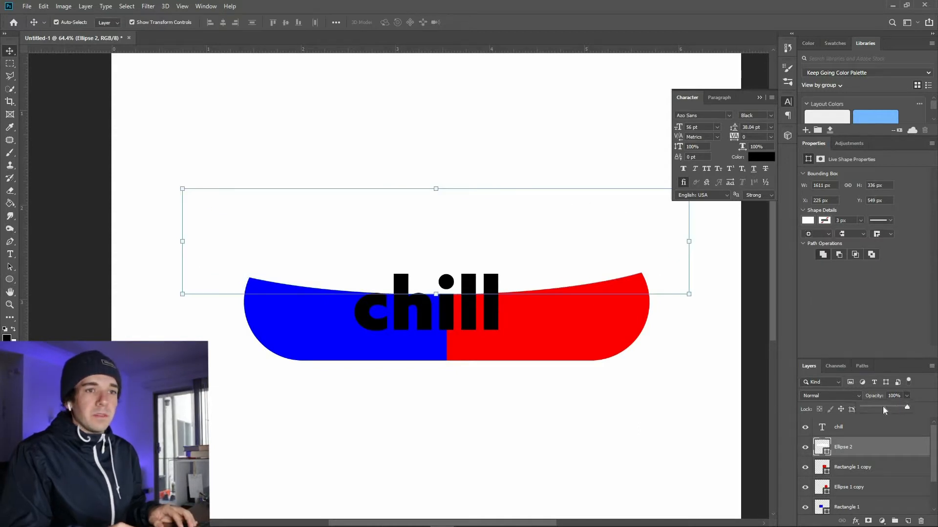
drag(880, 406, 877, 406)
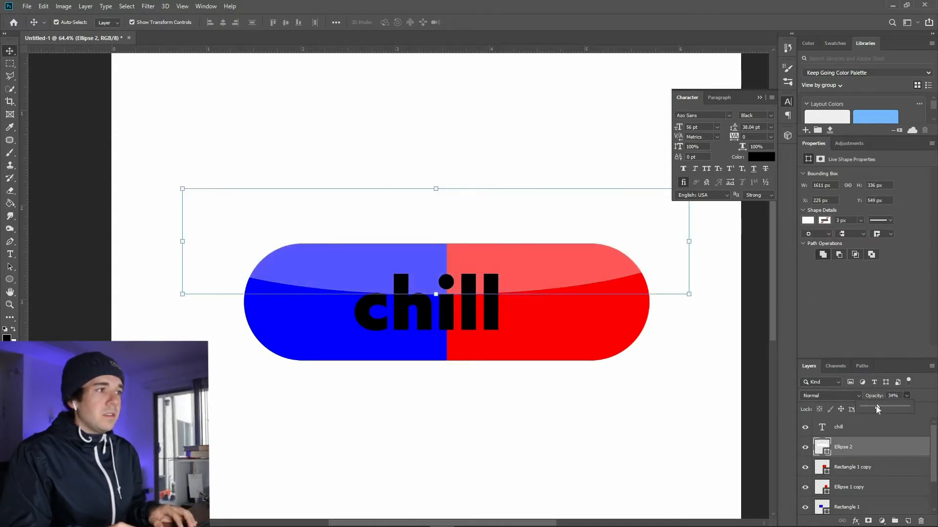
click(512, 433)
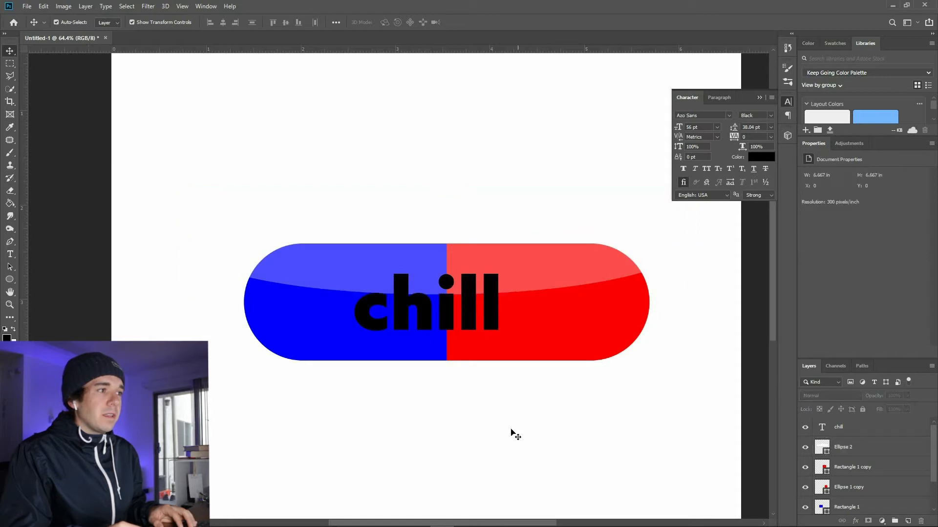
- Move the highlight ellipse up and slightly left so it covers only a thin strip along the pill's upper edge
drag(559, 256, 452, 449)
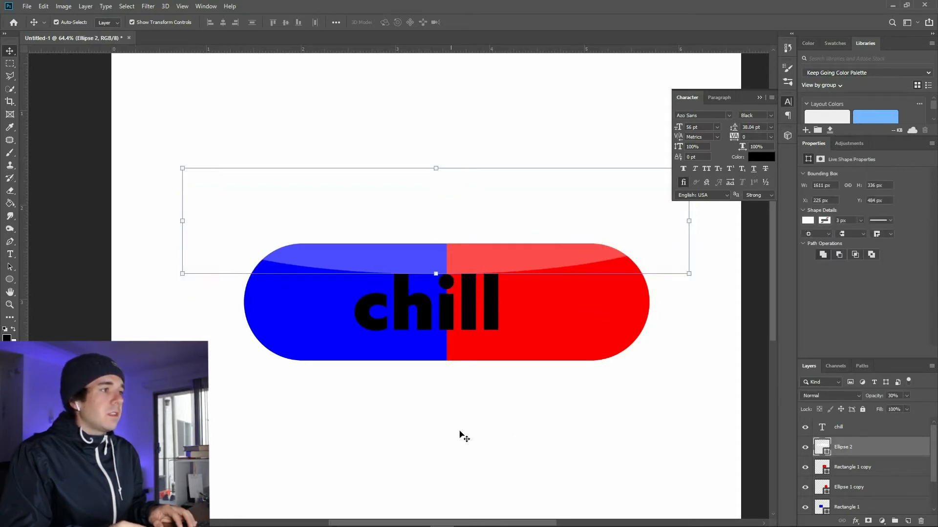
click(463, 435)
drag(462, 261, 417, 261)
drag(304, 261, 512, 253)
click(467, 463)
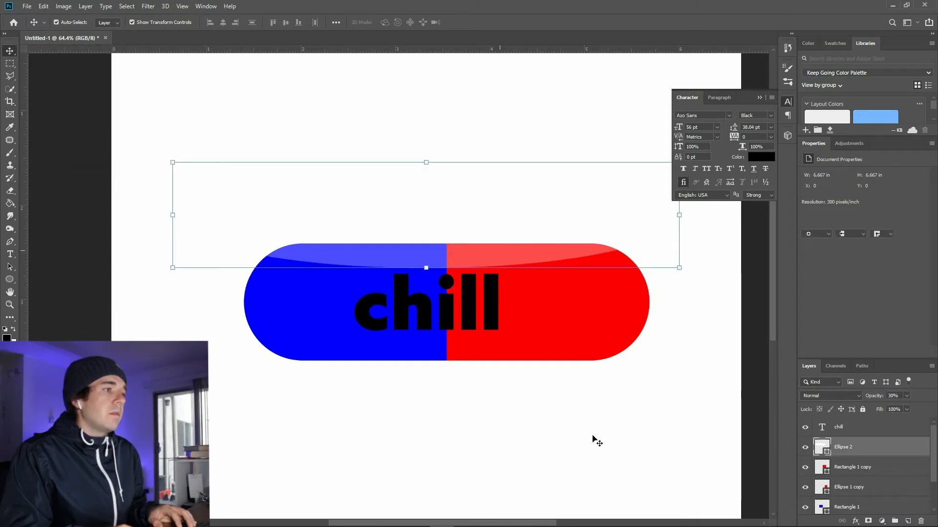
click(635, 439)
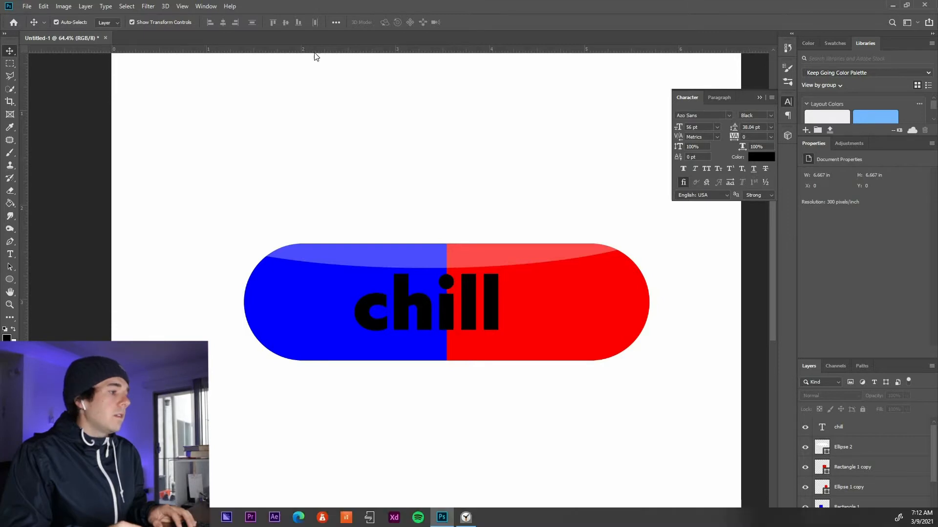
- Switch to the web browser and search Google for "pill" in a new tab
key(alt+Tab)
key(ctrl+t)
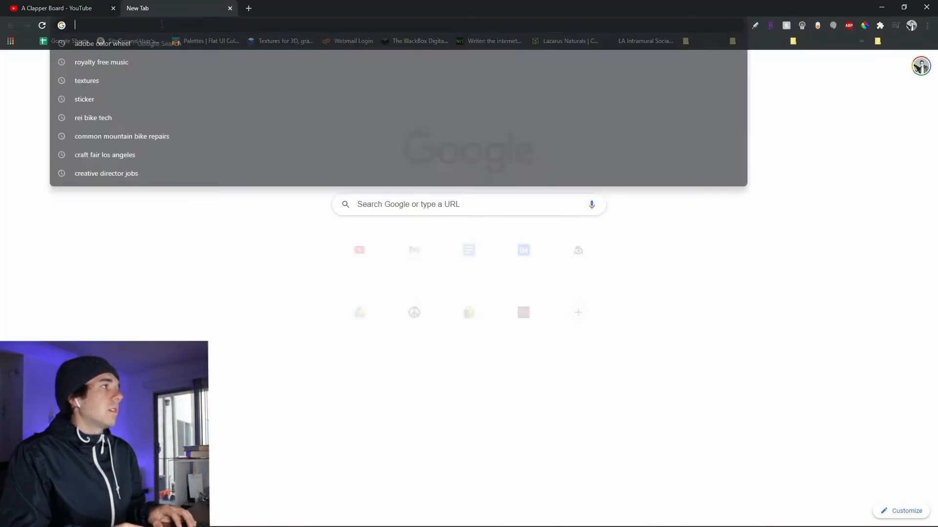
text(pill)
key(Return)
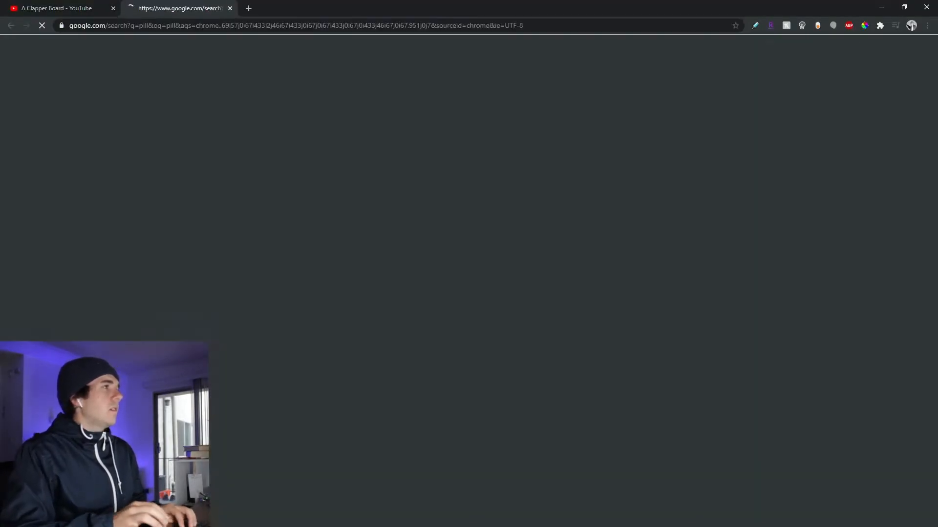
click(137, 87)
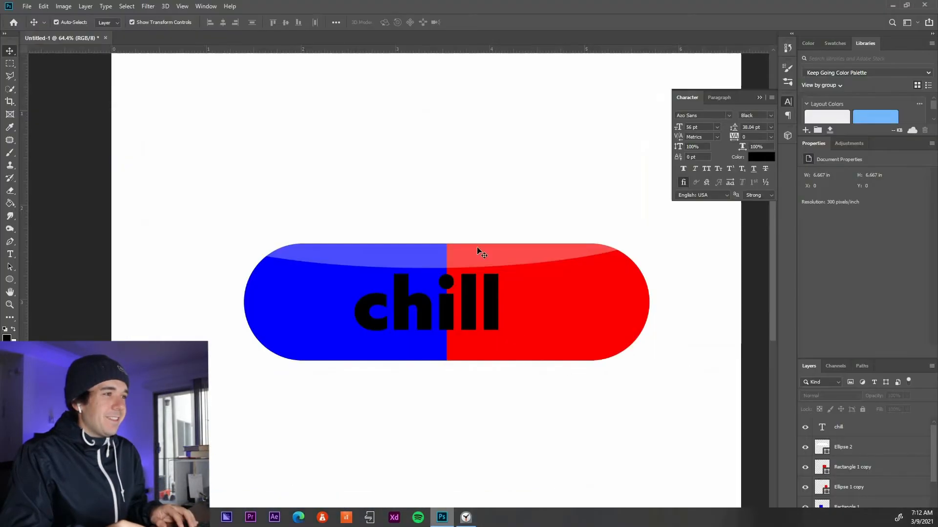
- Draw a small white rectangle of about 69 × 105 px near the outer end of the pill's red half
click(9, 280)
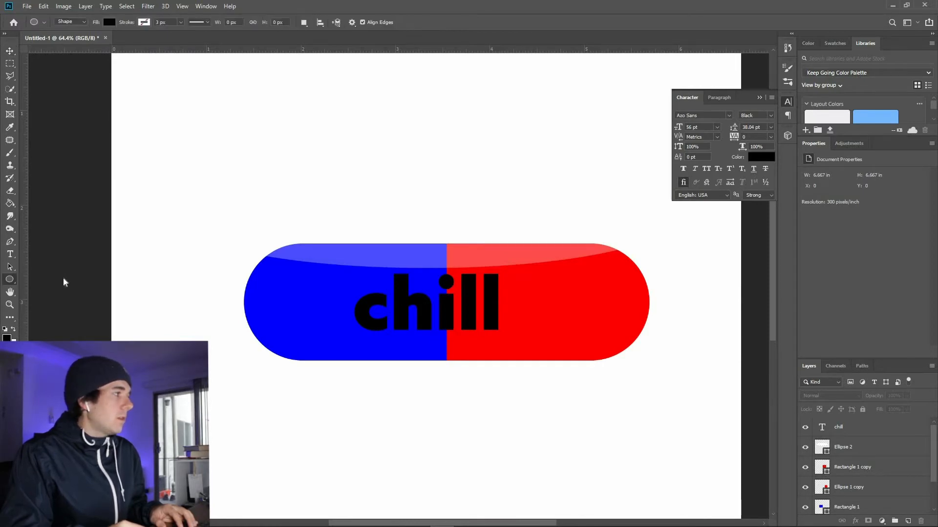
right_click(10, 280)
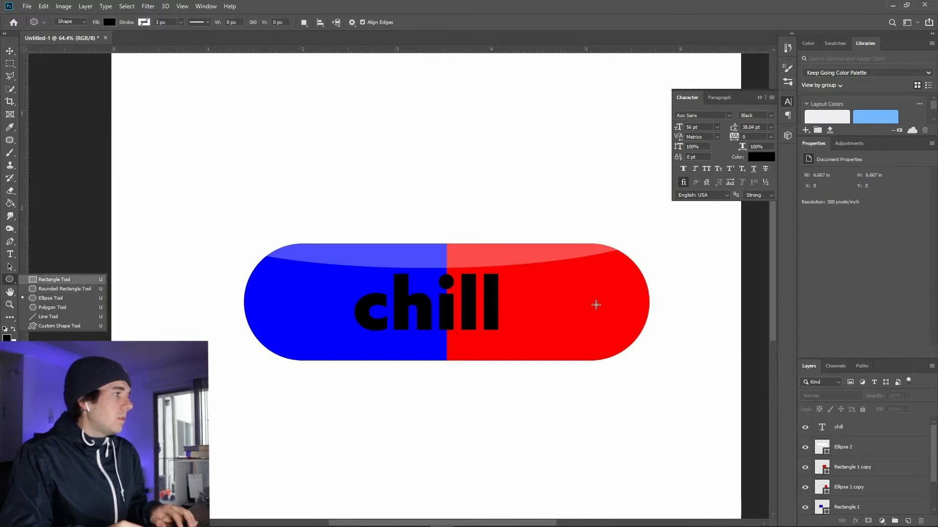
drag(594, 279, 616, 311)
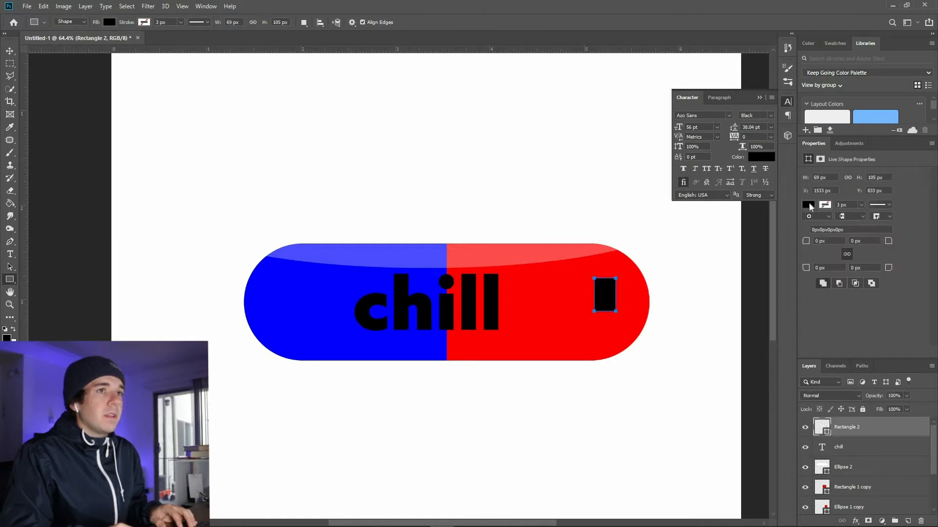
click(808, 205)
click(809, 256)
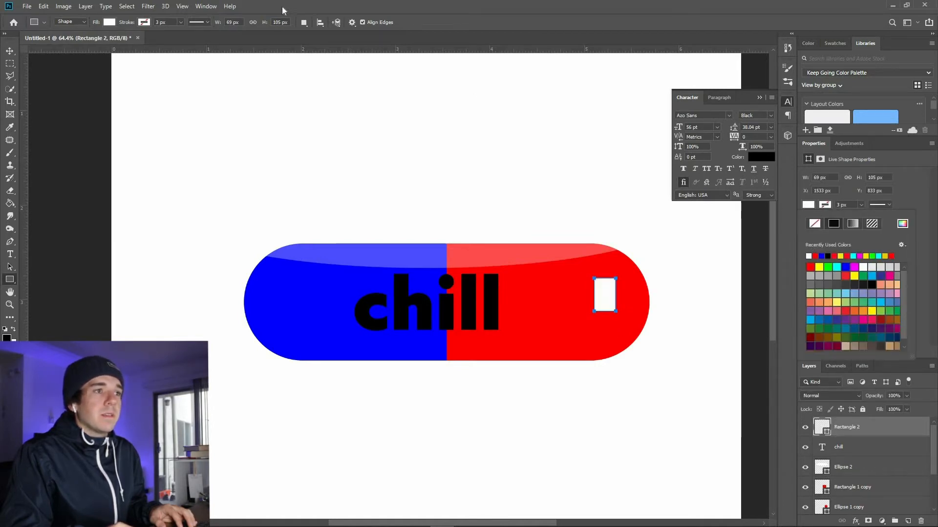
click(262, 172)
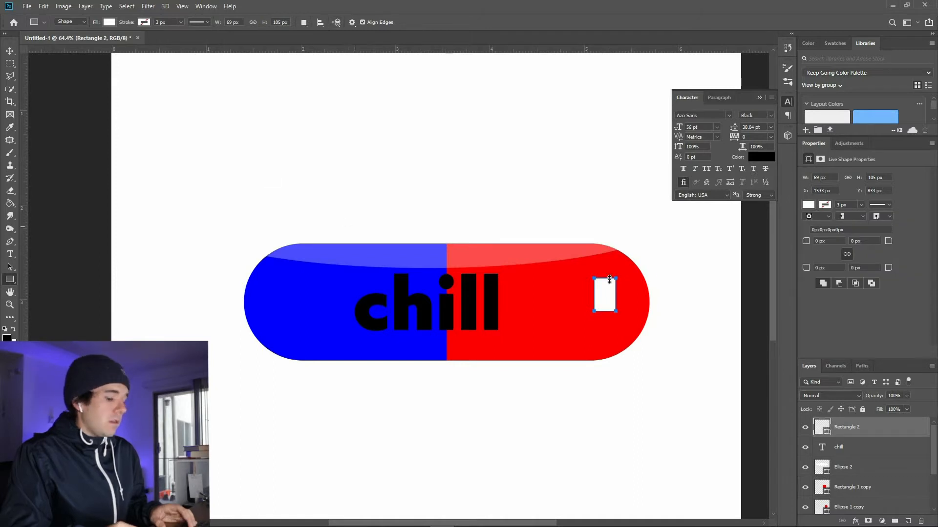
- Warp the small white rectangle so its edges curve inward, forming a four-pointed sparkle
key(ctrl+t)
click(437, 22)
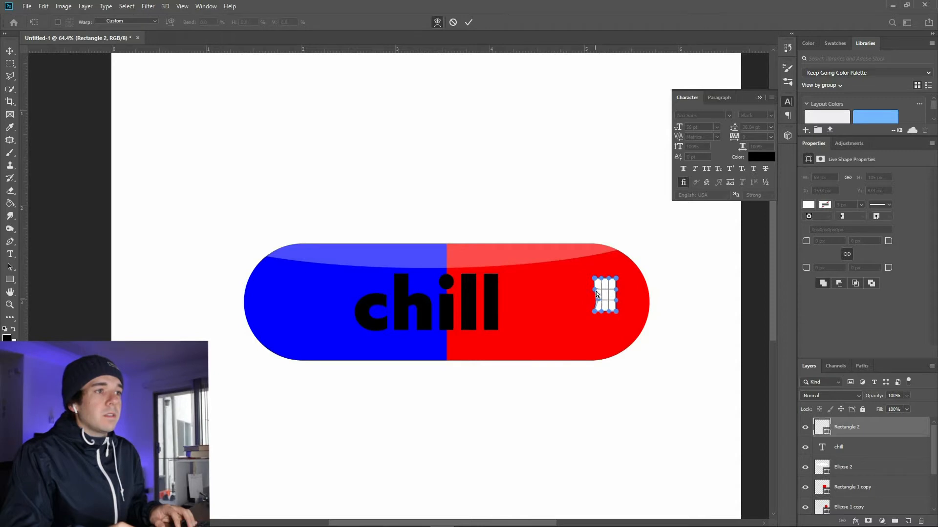
drag(602, 289, 604, 289)
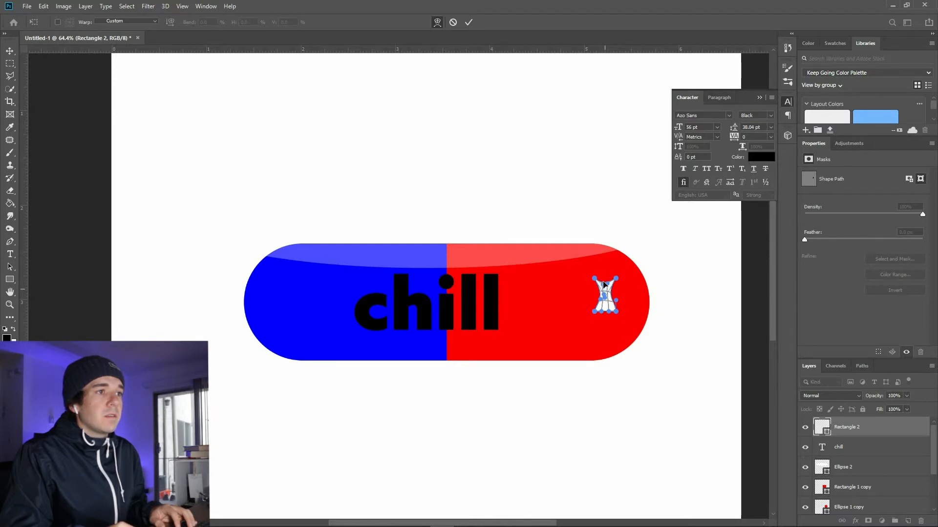
drag(608, 310, 606, 305)
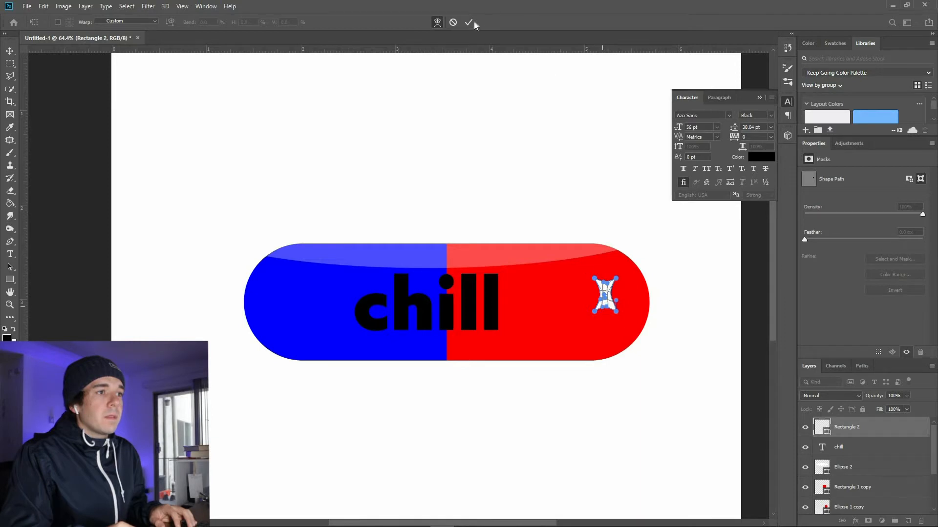
key(Return)
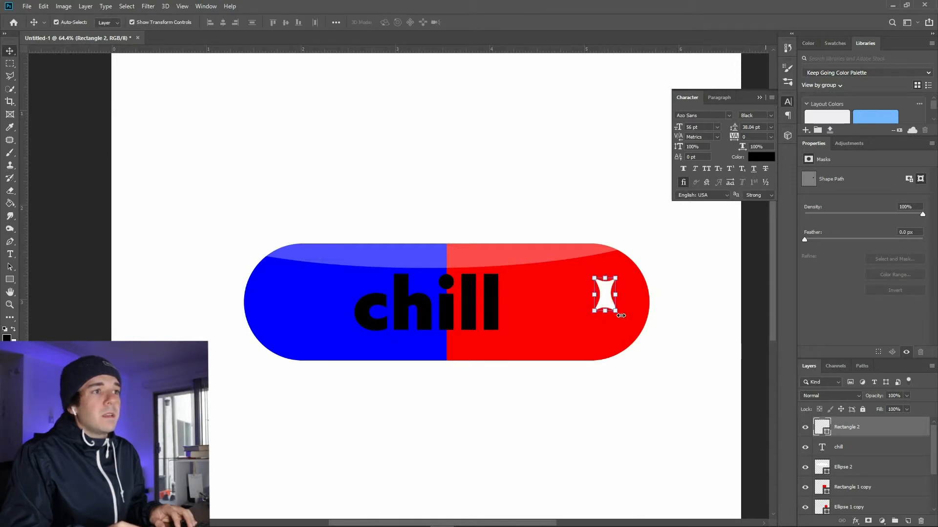
- Move the white sparkle closer to the outer end of the pill's red half and lower its opacity to 30%
drag(610, 302, 628, 309)
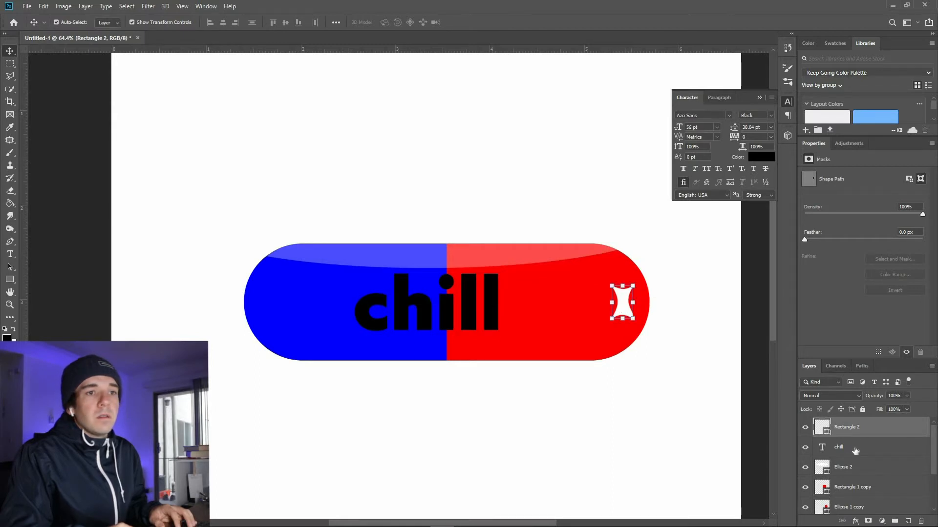
click(851, 467)
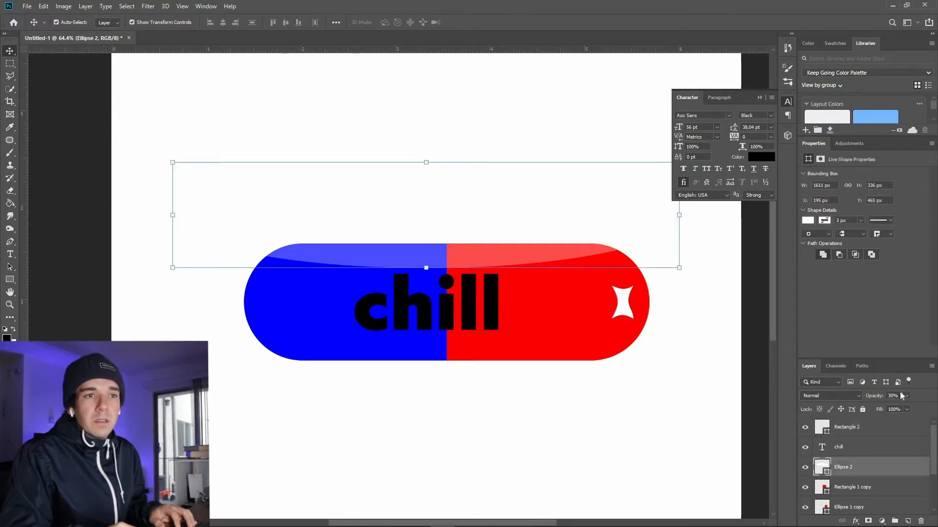
click(622, 301)
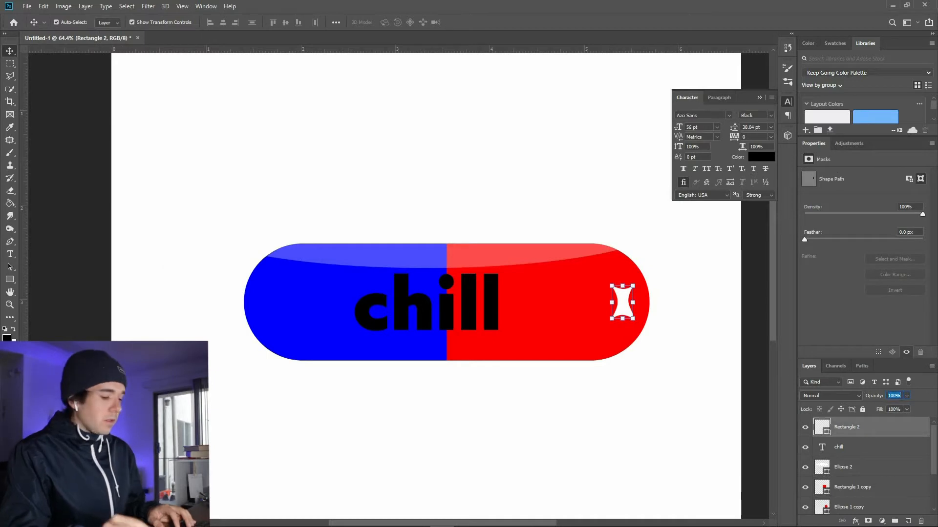
key(3)
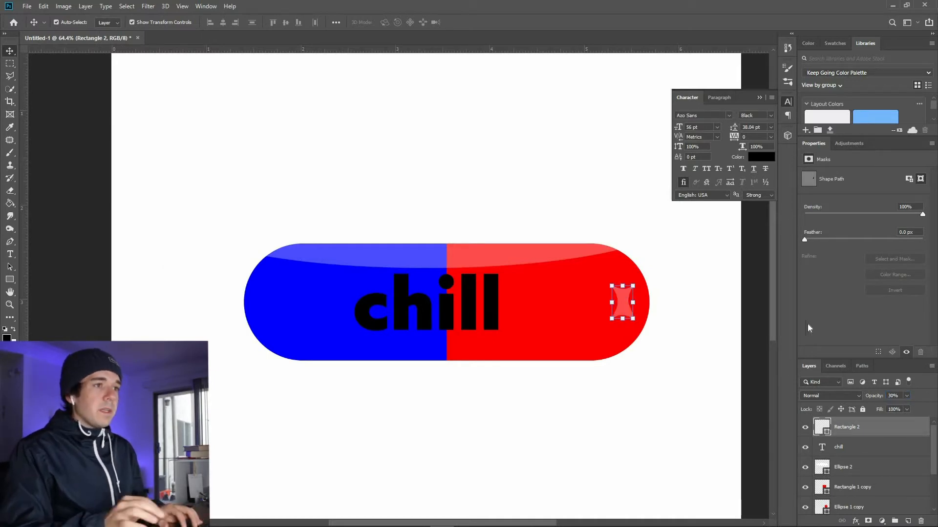
shift+click(626, 300)
click(623, 303)
click(521, 414)
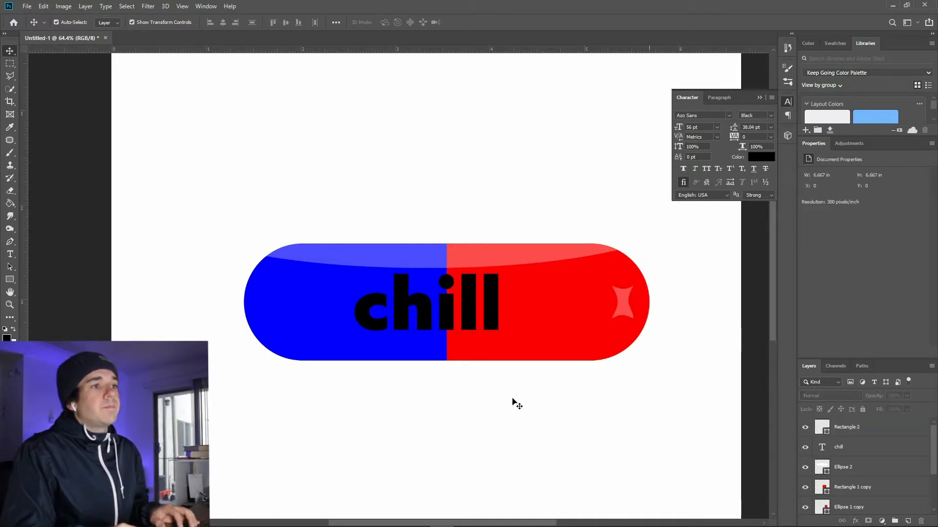
- Stretch the red rectangle and red circle together to about 102.69% height so the red half slightly overlaps the blue half's edges
scroll(439, 339, up, 1)
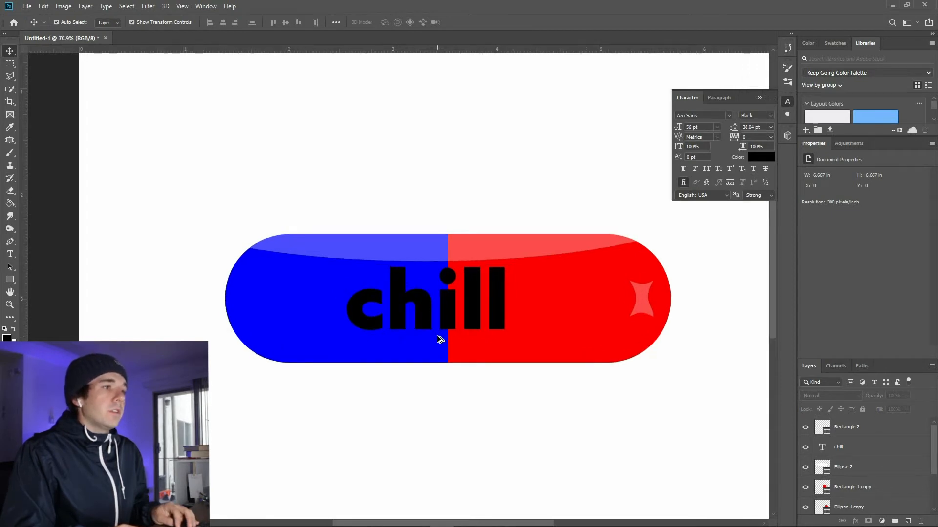
scroll(438, 337, up, 1)
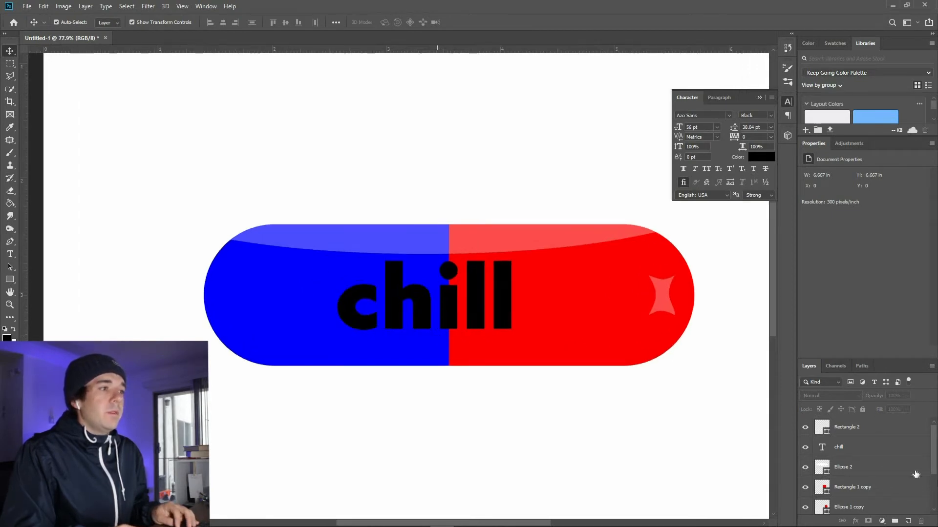
click(852, 487)
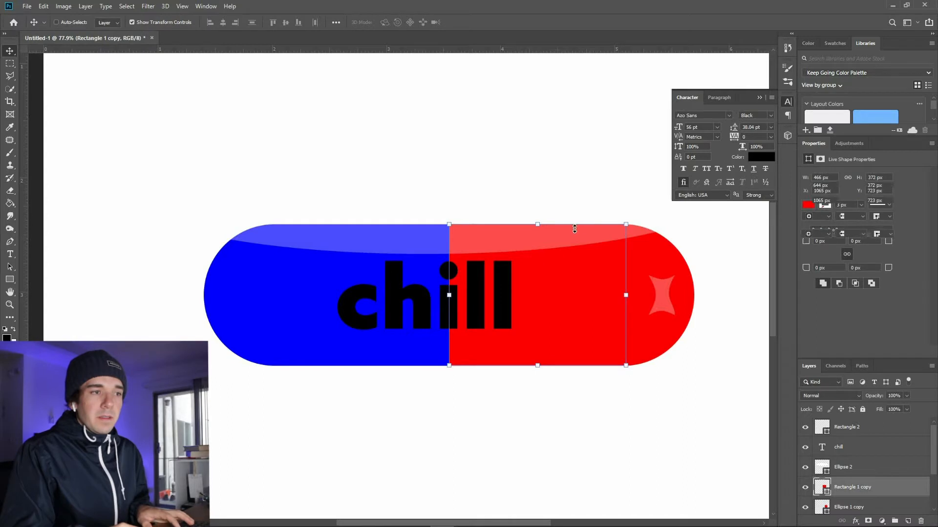
shift+click(657, 332)
mouse_move(572, 224)
mouse_down()
mouse_move(572, 215)
mouse_move(573, 224)
mouse_up()
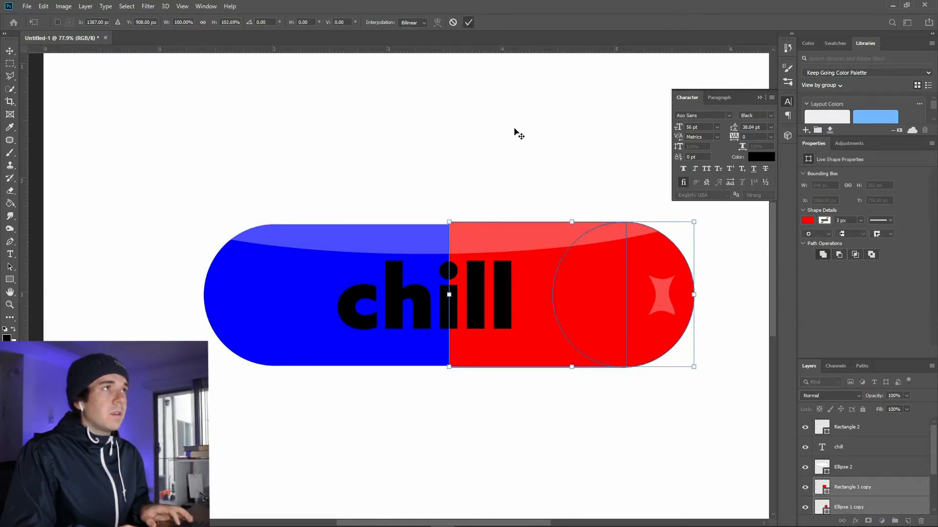
key(Return)
click(501, 397)
- Try a drop shadow on the red rectangle layer alone
scroll(501, 397, down, 1)
scroll(491, 393, down, 1)
scroll(491, 394, up, 4)
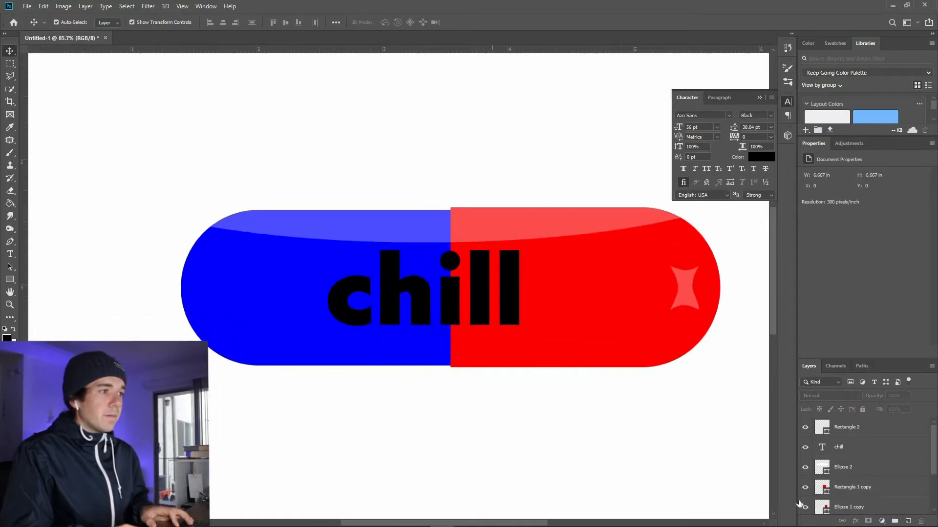
click(852, 487)
click(856, 520)
click(862, 517)
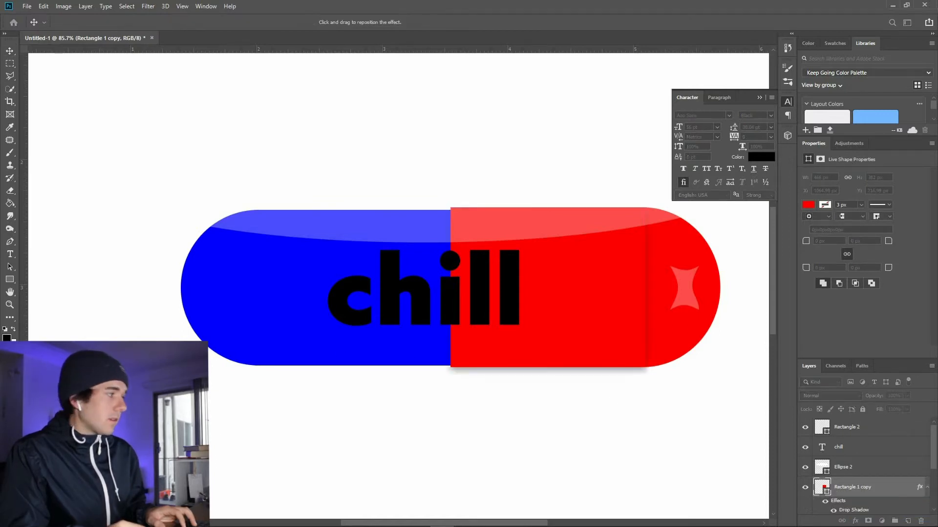
key(Return)
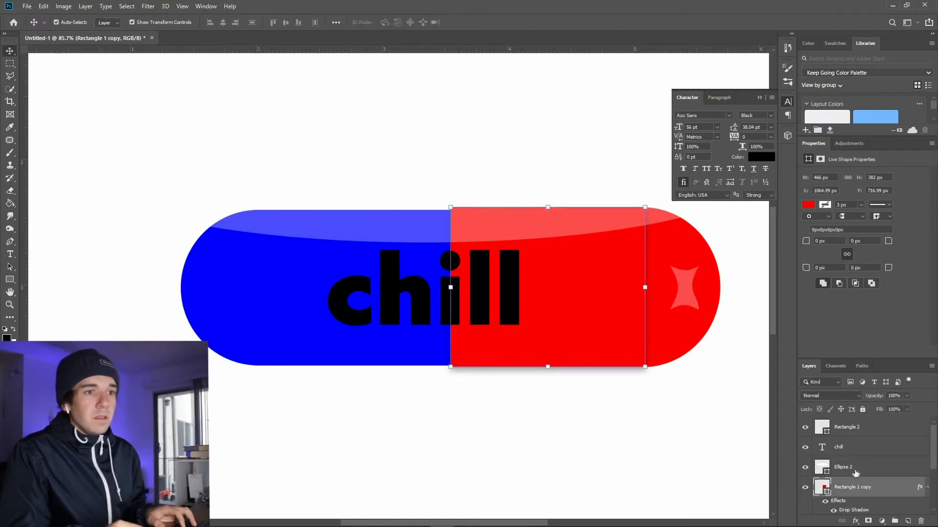
- Try restacking the red circle and red rectangle layers, and undo back to before the rectangle's drop shadow
click(858, 470)
scroll(855, 485, down, 2)
drag(854, 486, 848, 445)
drag(616, 452, 614, 450)
click(706, 448)
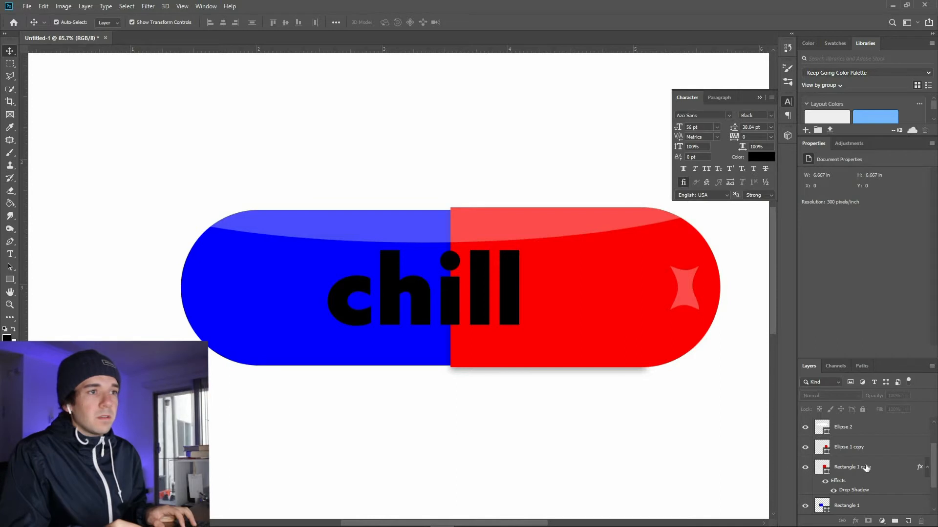
drag(865, 467, 851, 448)
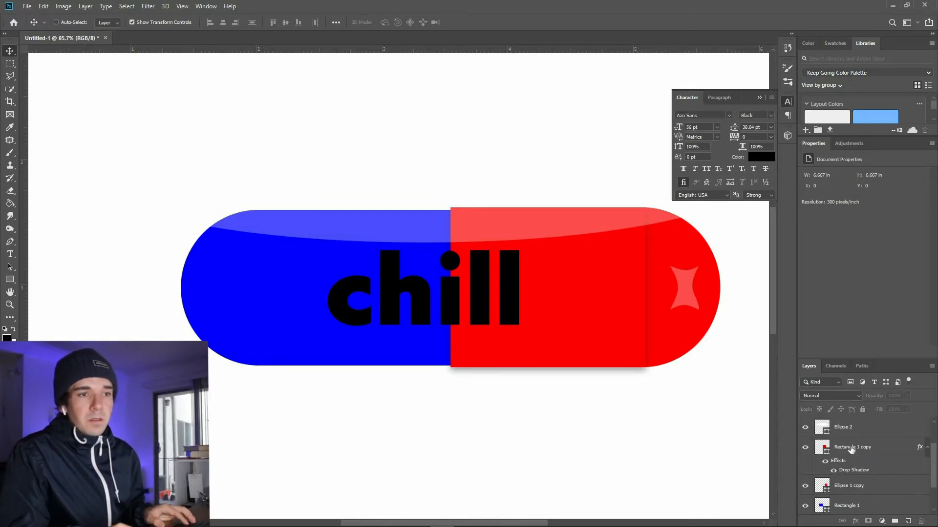
key(ctrl+z)
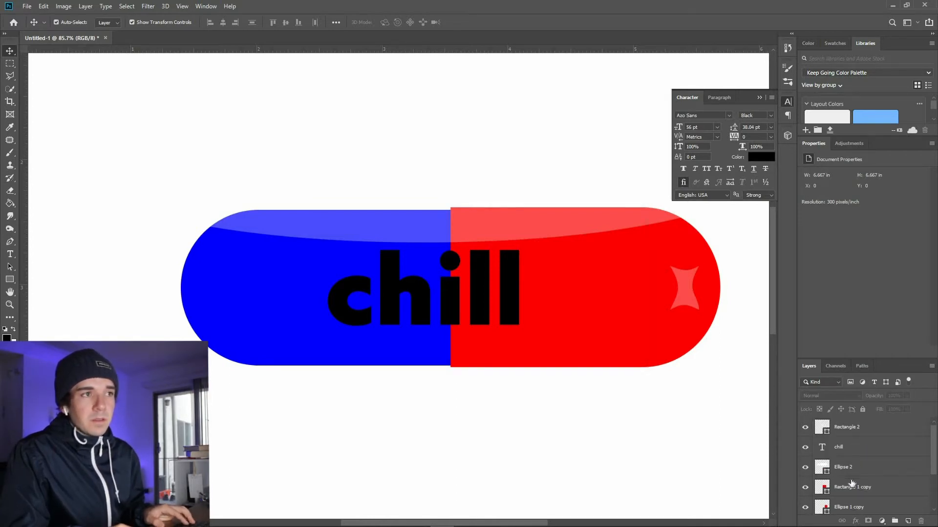
- Merge the red rectangle and red circle into one shape and add a drop shadow to it
shift+click(851, 486)
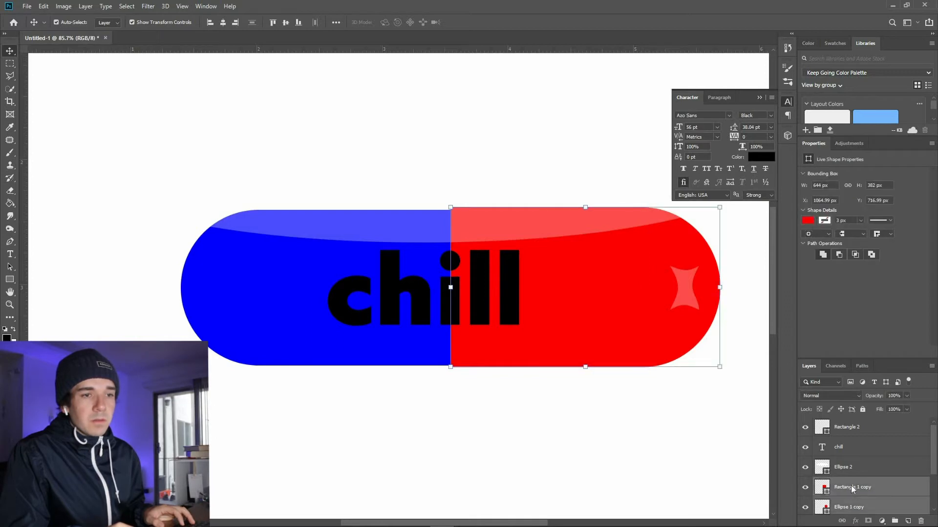
right_click(850, 485)
click(825, 364)
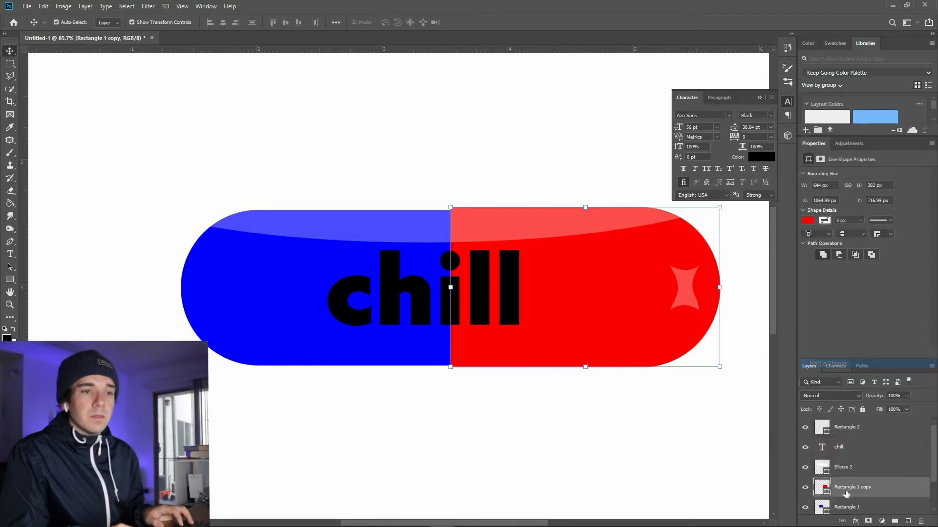
click(855, 521)
click(867, 515)
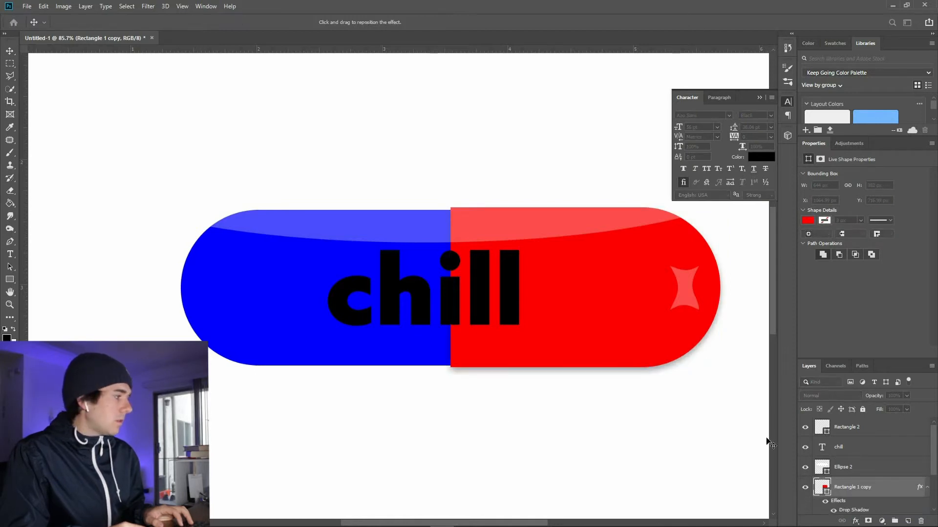
key(Return)
- Merge the blue rectangle and blue circle into one shape and copy the red half's drop shadow onto it
scroll(867, 487, down, 2)
click(850, 485)
right_click(850, 486)
click(839, 359)
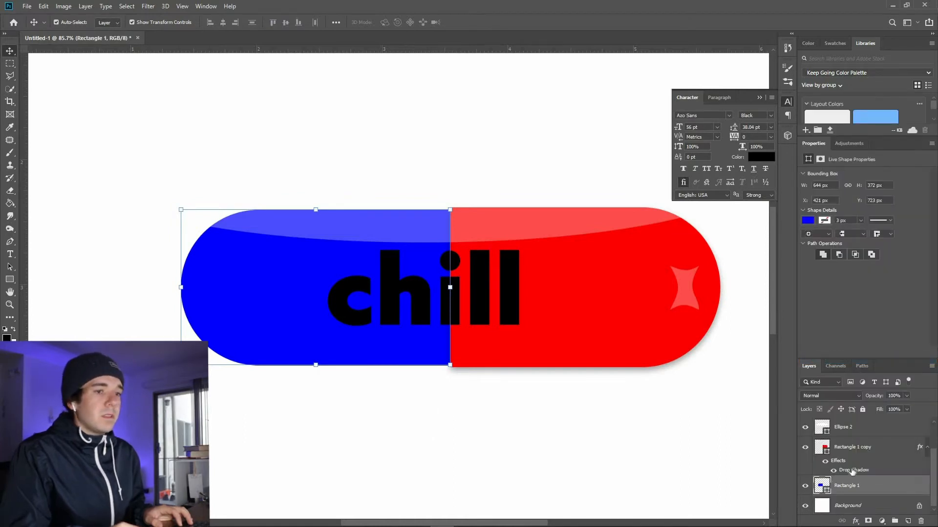
mouse_move(855, 471)
mouse_down()
mouse_move(874, 476)
mouse_move(854, 486)
mouse_up()
click(506, 446)
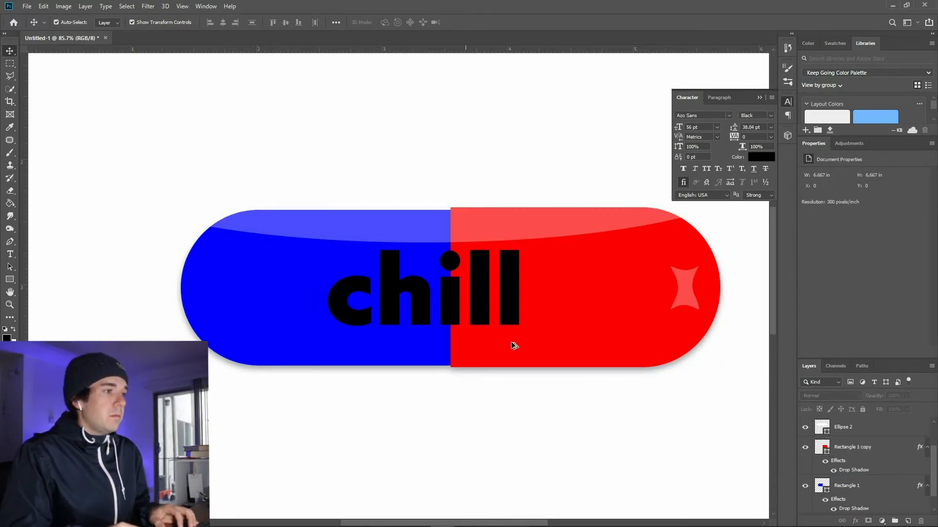
- Change the fill of the pill's blue half to a lighter, softer blue
scroll(514, 346, down, 5)
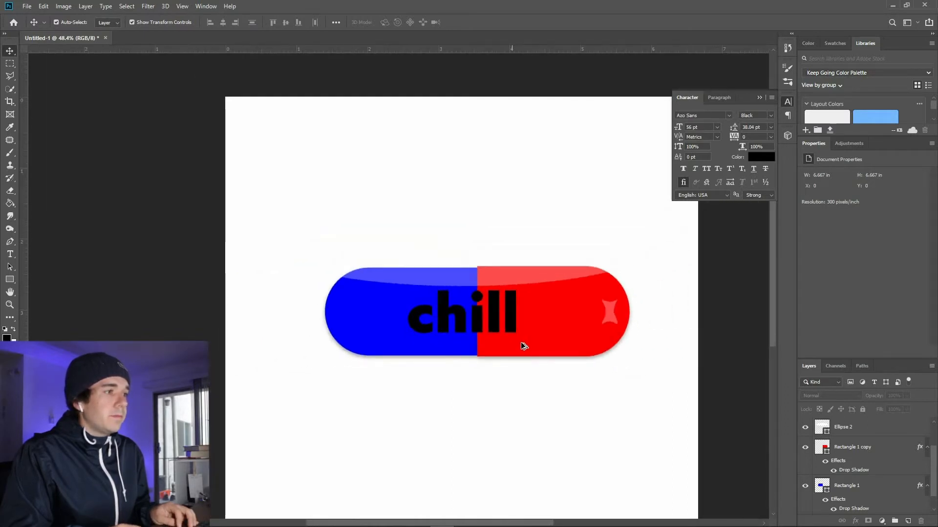
scroll(247, 244, up, 3)
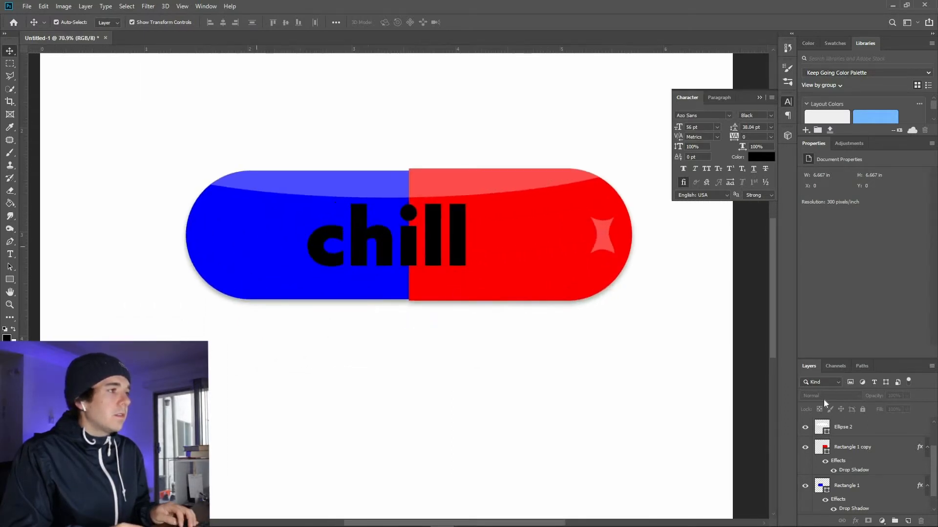
click(247, 245)
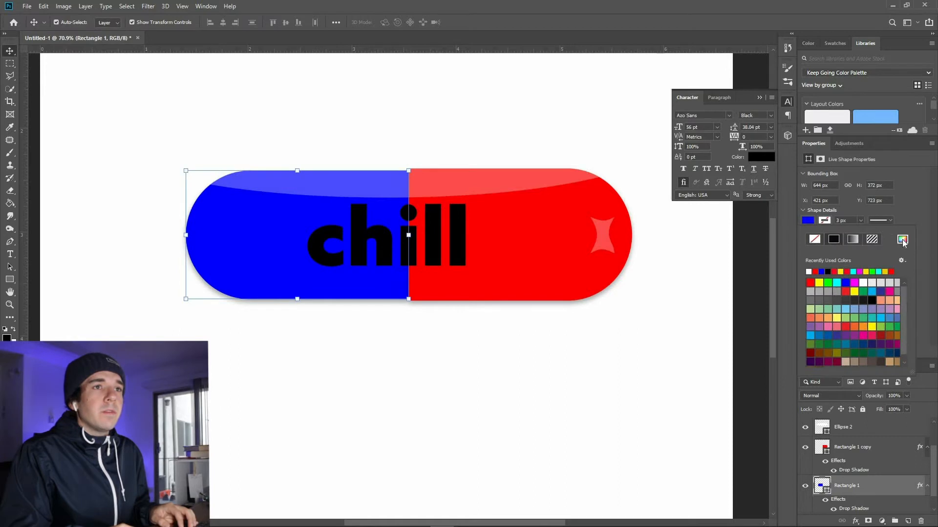
key(i)
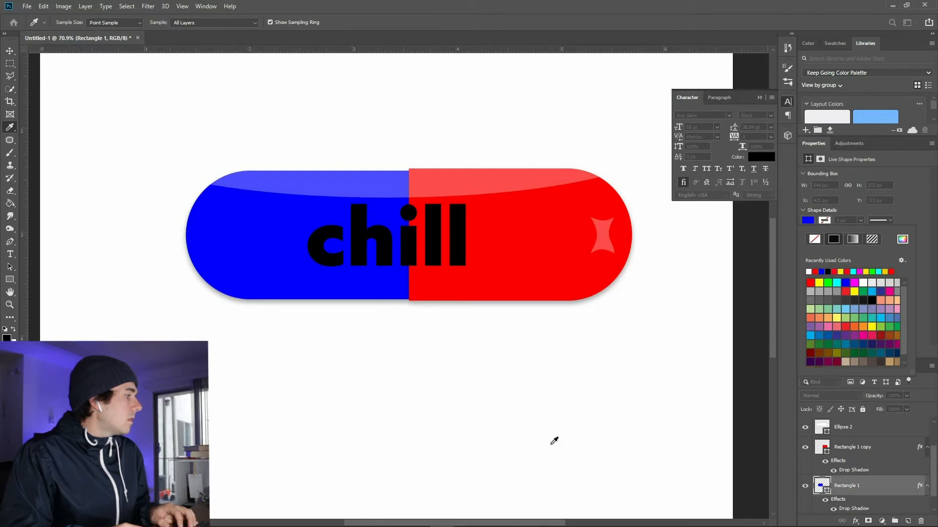
key(Return)
- Change the fill of the pill's red half to a lighter, softer red
click(578, 283)
click(853, 446)
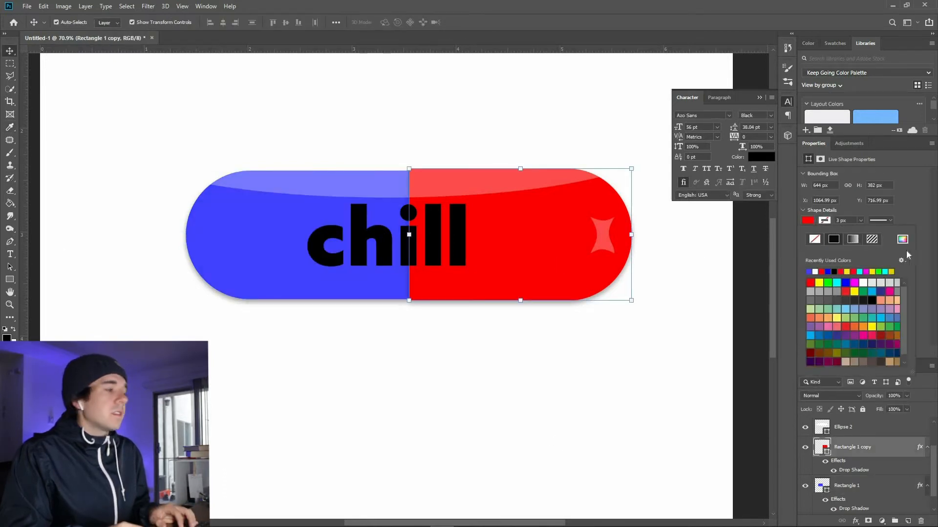
key(i)
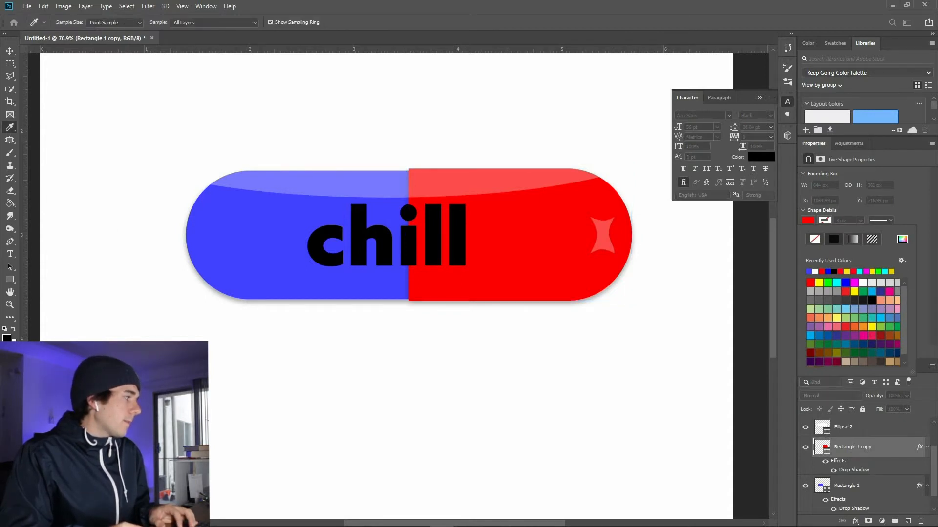
key(v)
key(8)
click(565, 364)
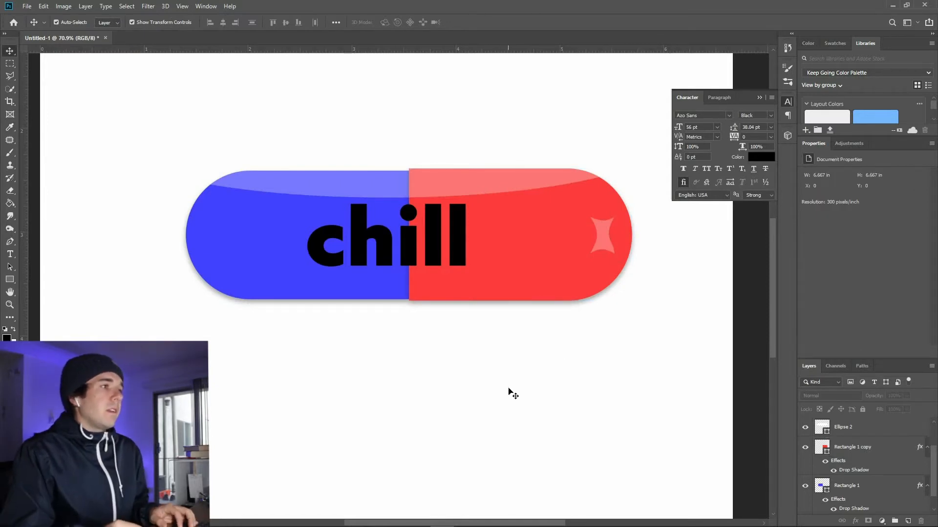
- Switch to the web browser and look through the Google image results for "pill" as reference
mouse_move(224, 526)
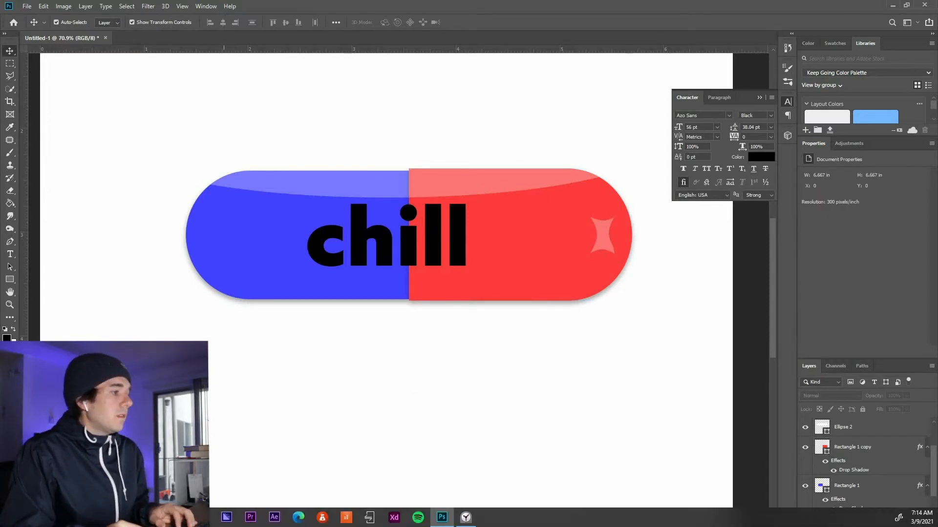
key(alt+Tab)
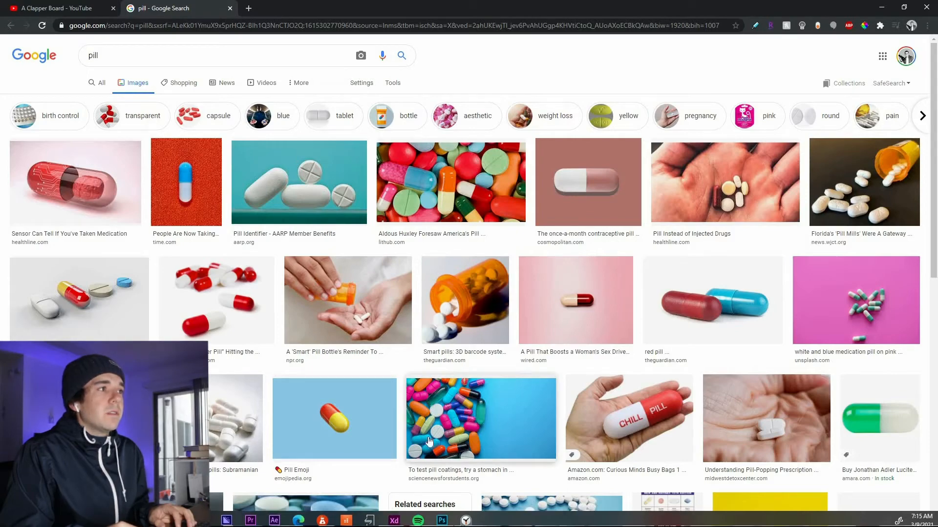
scroll(475, 430, down, 5)
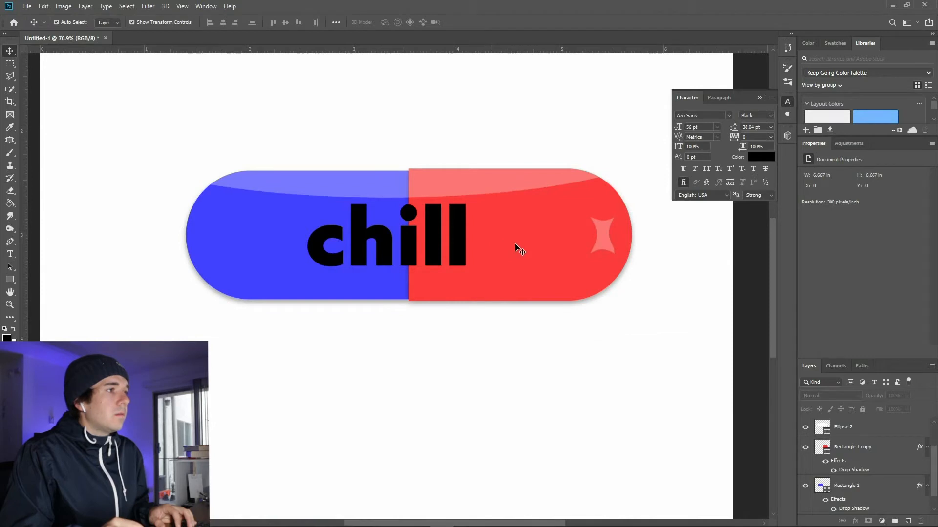
- Change the fill of the pill's red half to a stronger, more saturated red
click(529, 245)
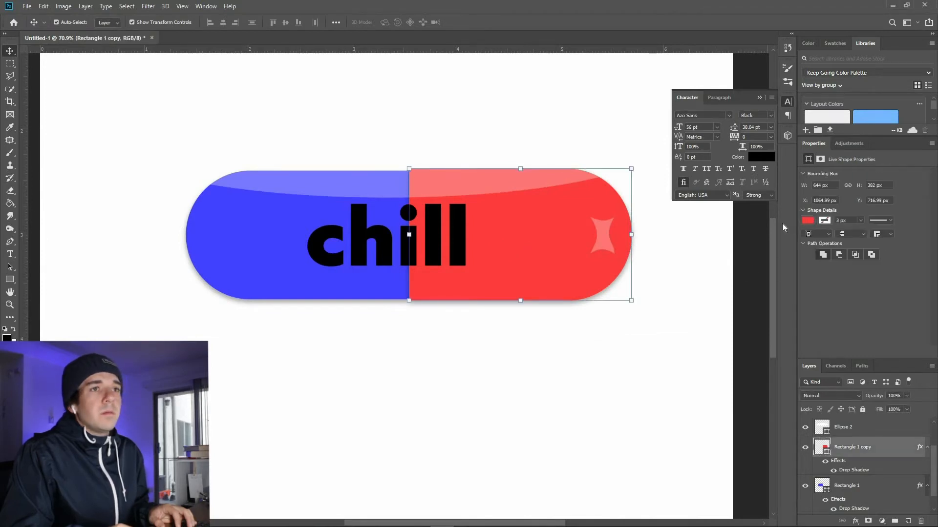
click(808, 220)
key(i)
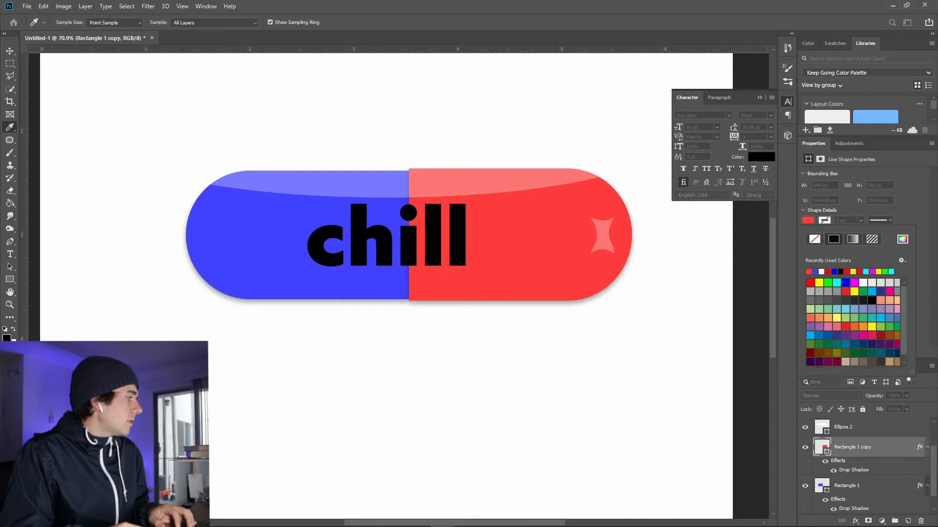
key(Return)
click(265, 268)
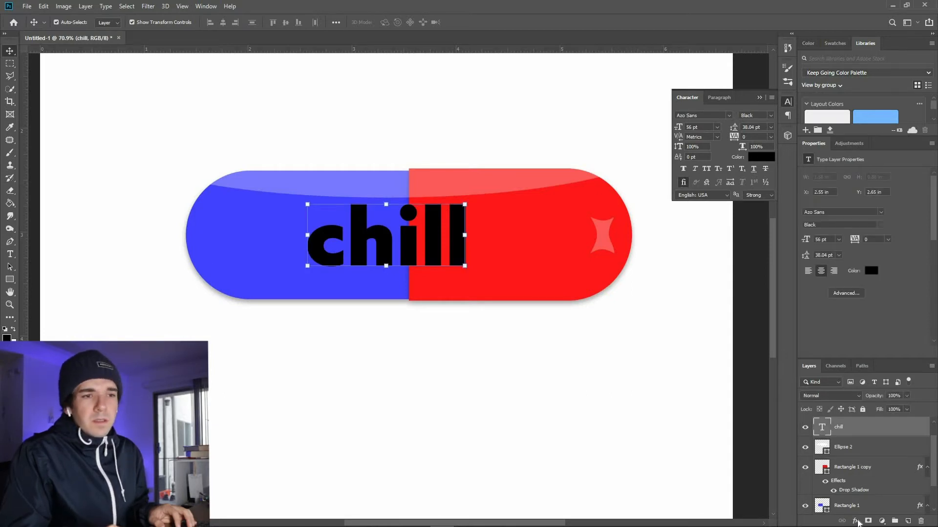
click(855, 521)
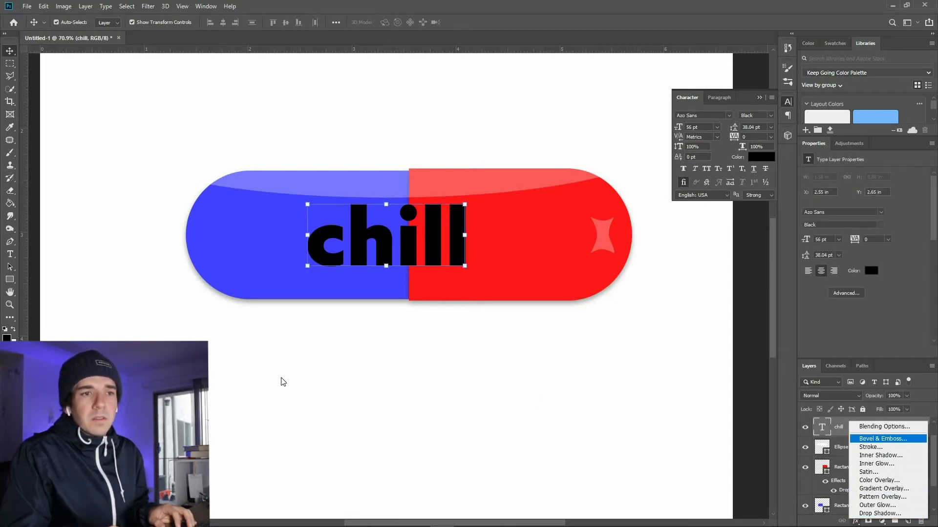
click(866, 439)
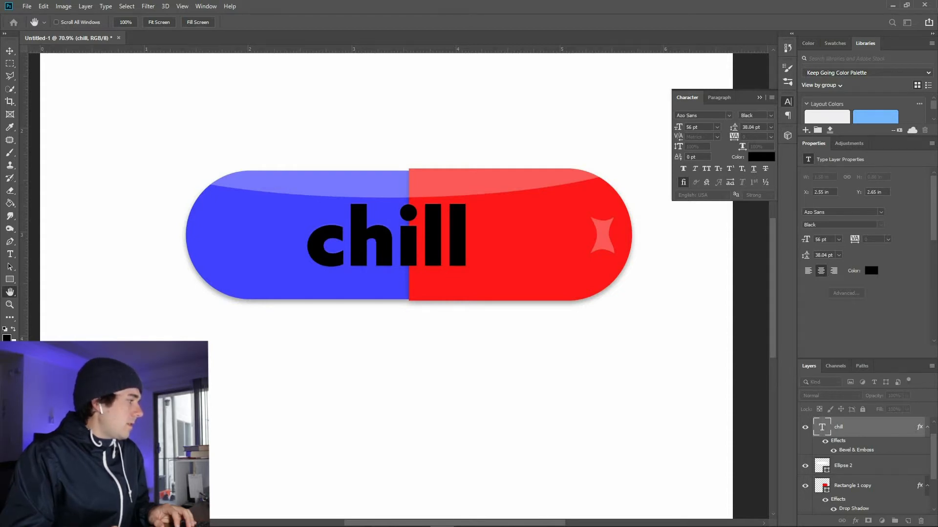
drag(394, 181, 410, 336)
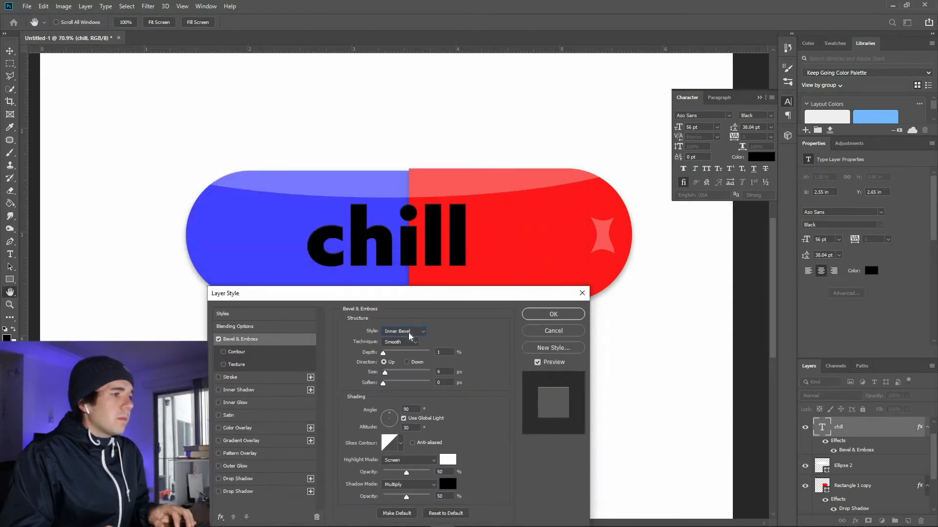
click(409, 332)
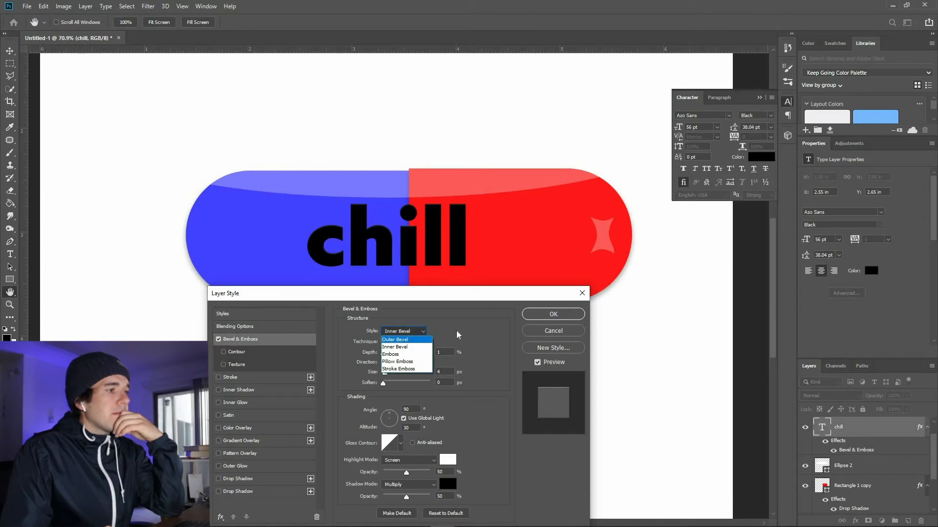
click(225, 354)
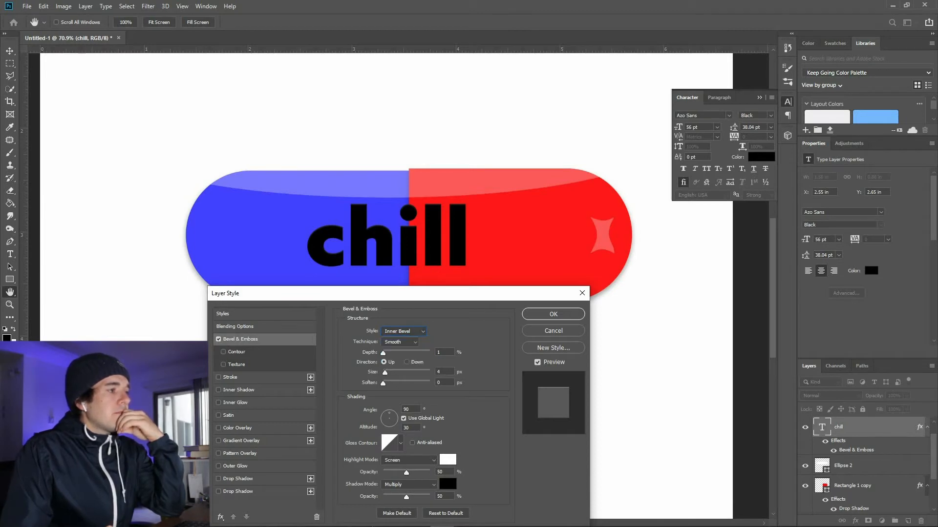
click(465, 518)
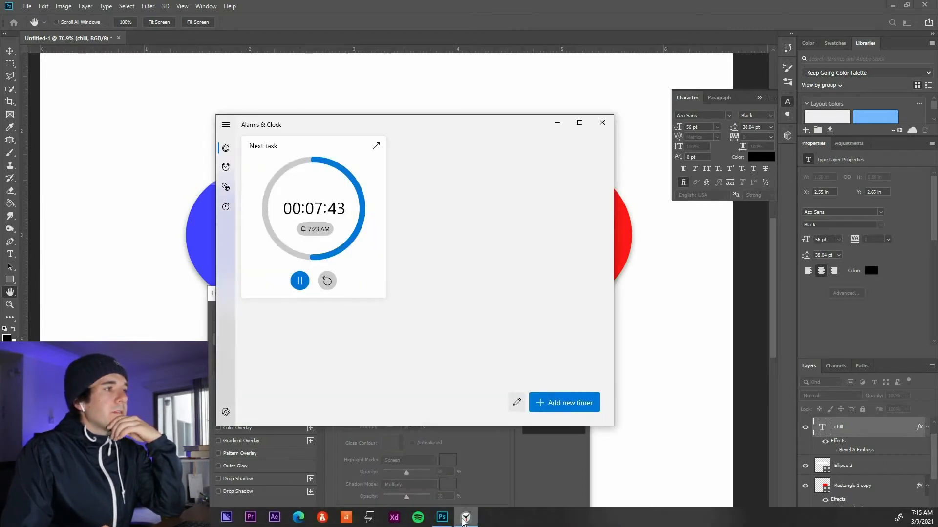
key(super+Down)
drag(456, 297, 471, 358)
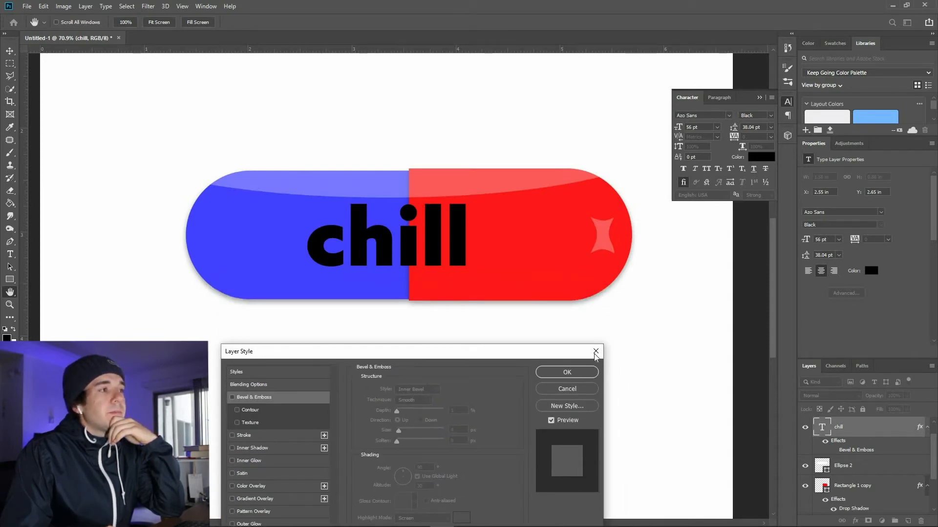
key(Escape)
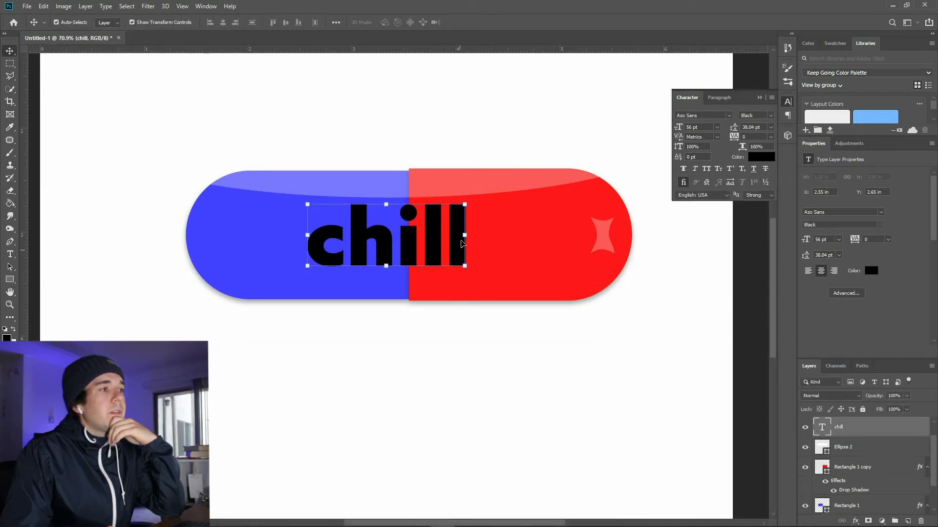
- Change the color of the chill text to white
key(i)
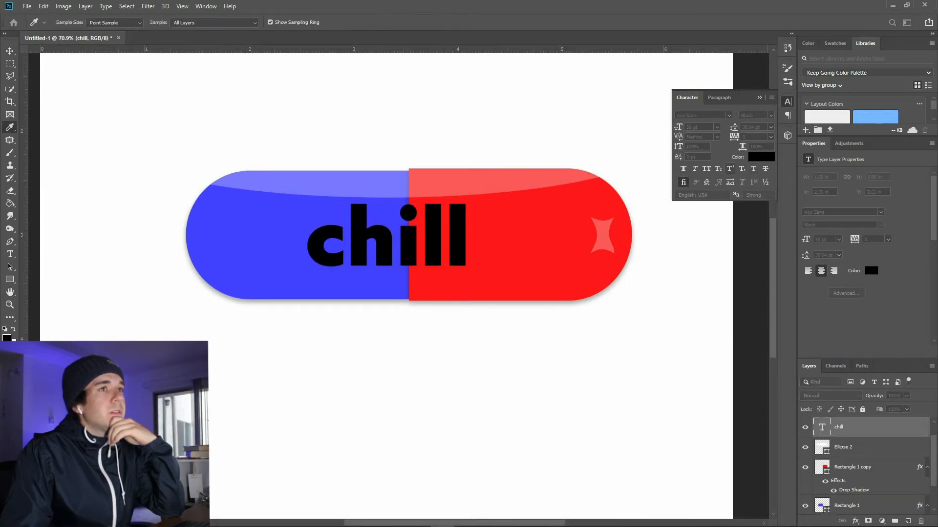
key(ctrl+BackSpace)
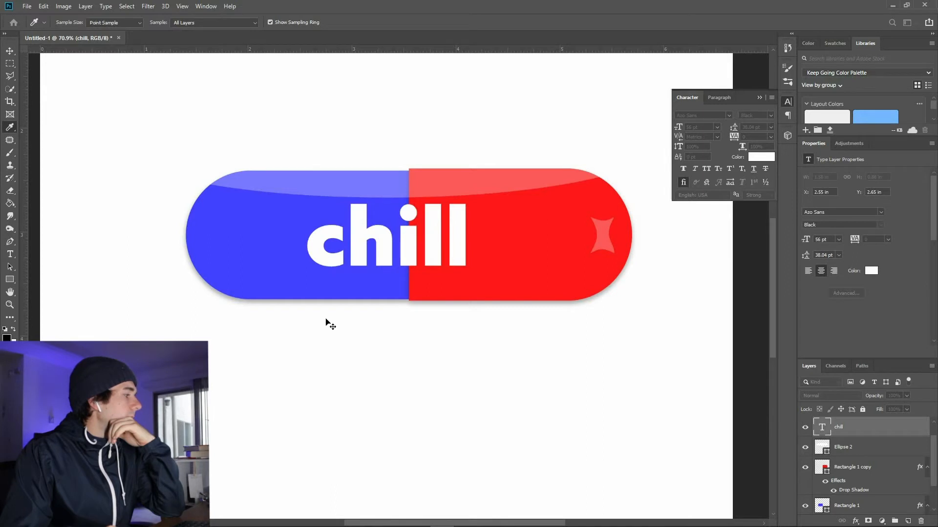
key(v)
click(488, 350)
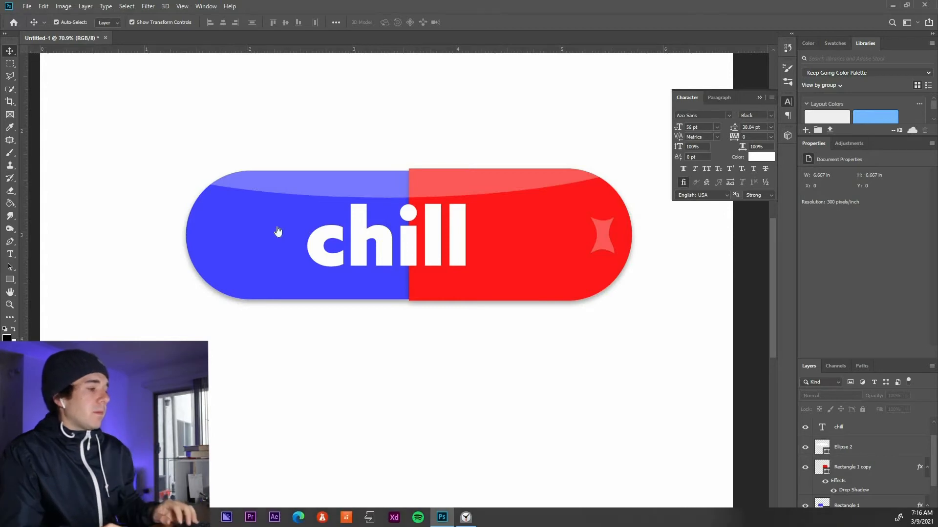
- Switch to the web browser, open unsplash.com and search its photos for "drugs"
key(alt+Tab)
click(323, 25)
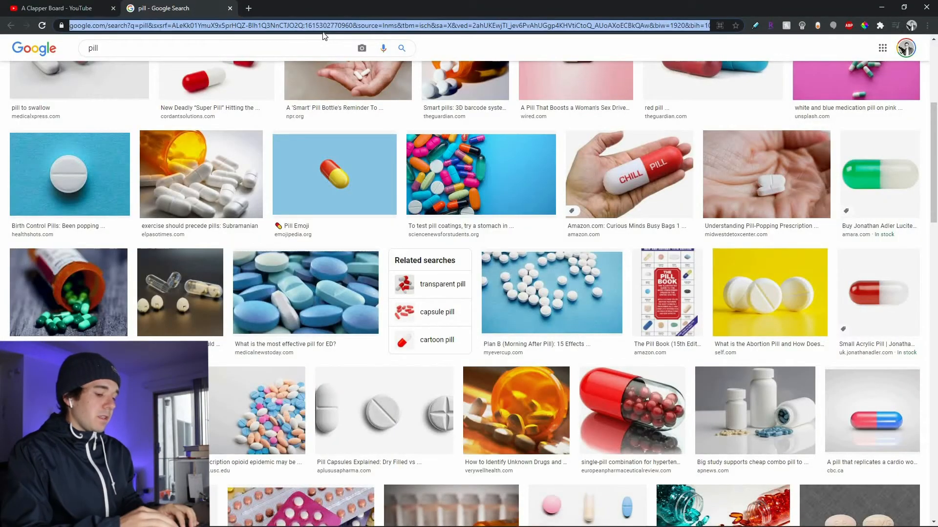
text(unspl)
key(Return)
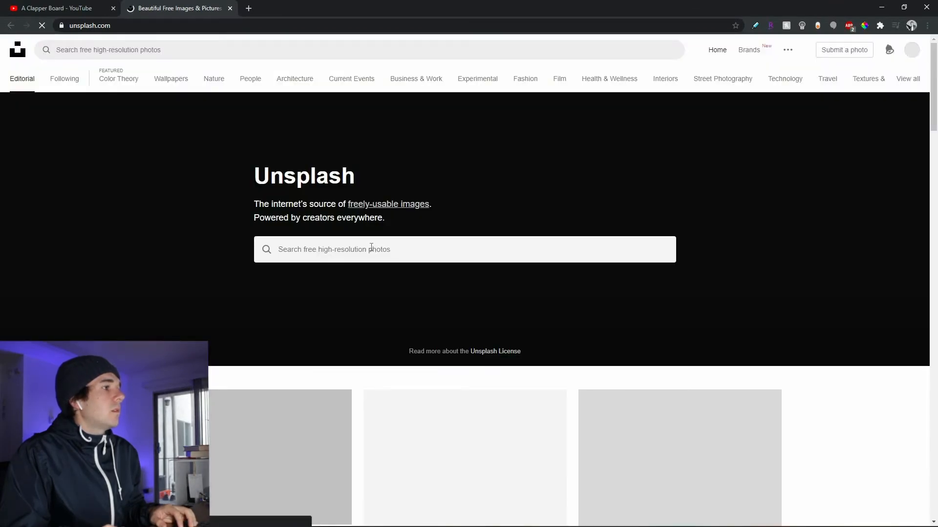
click(382, 248)
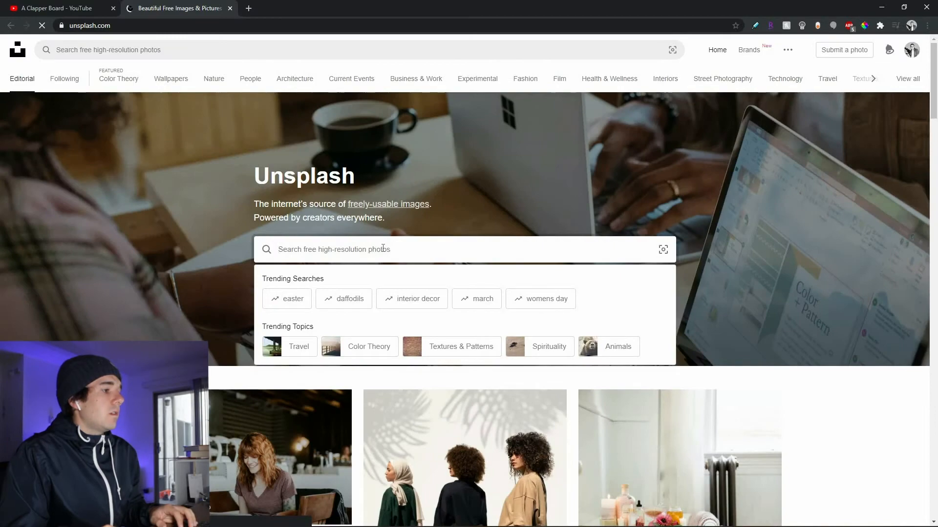
text(drugs)
key(Return)
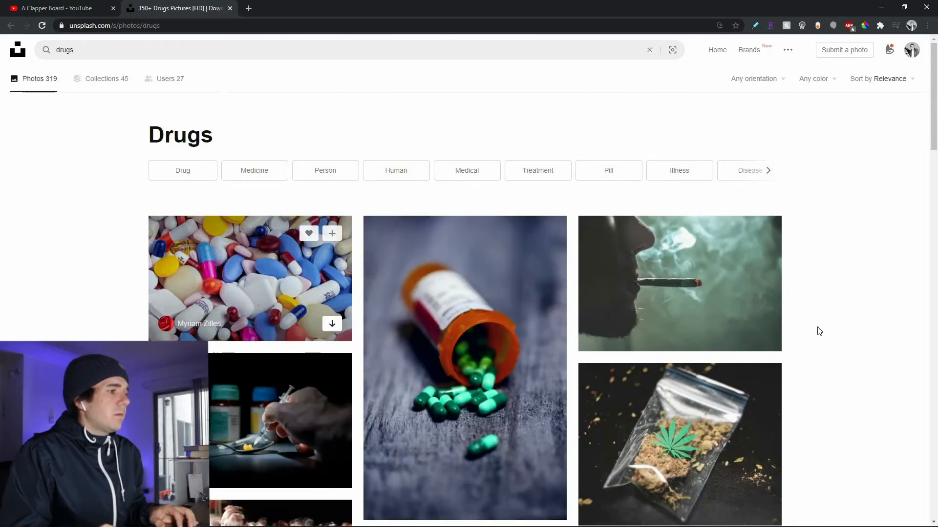
- Download the blurred dancing crowd photo and the purple neon graffiti alley photo from the results
scroll(819, 331, down, 5)
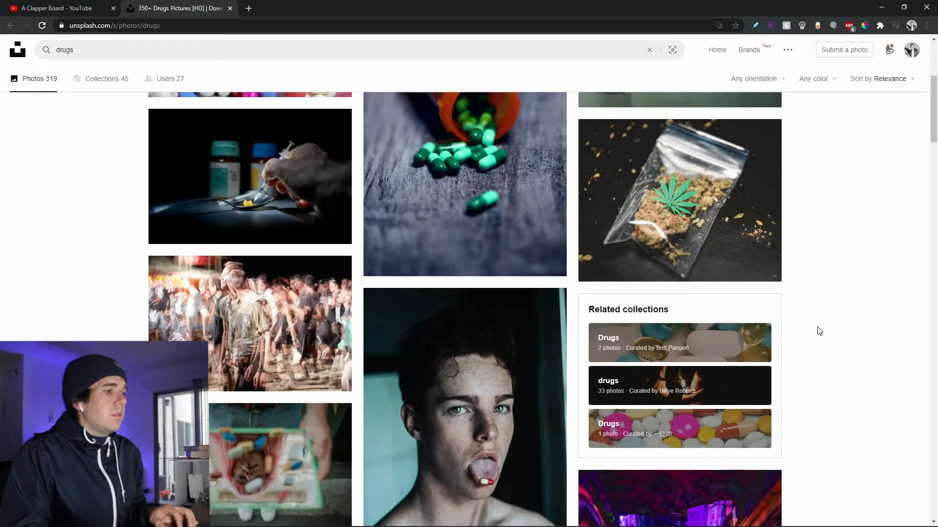
mouse_move(331, 384)
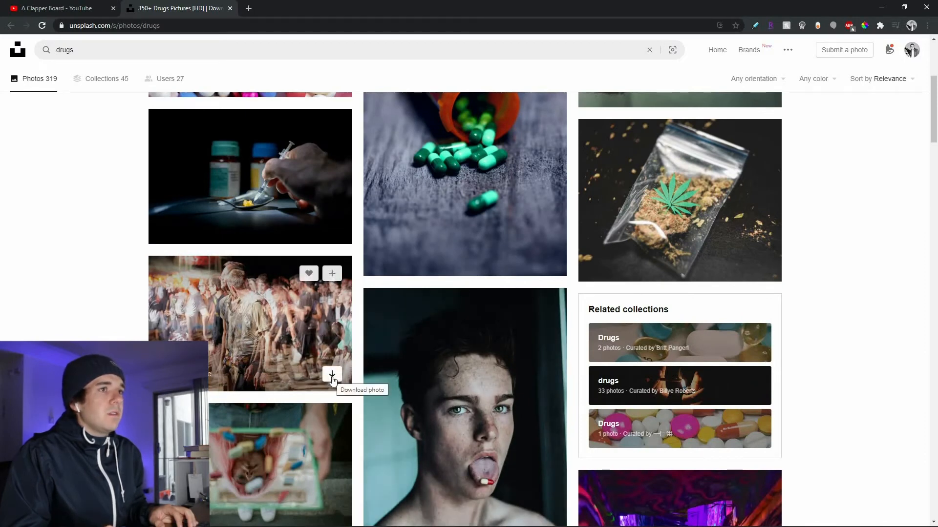
click(331, 376)
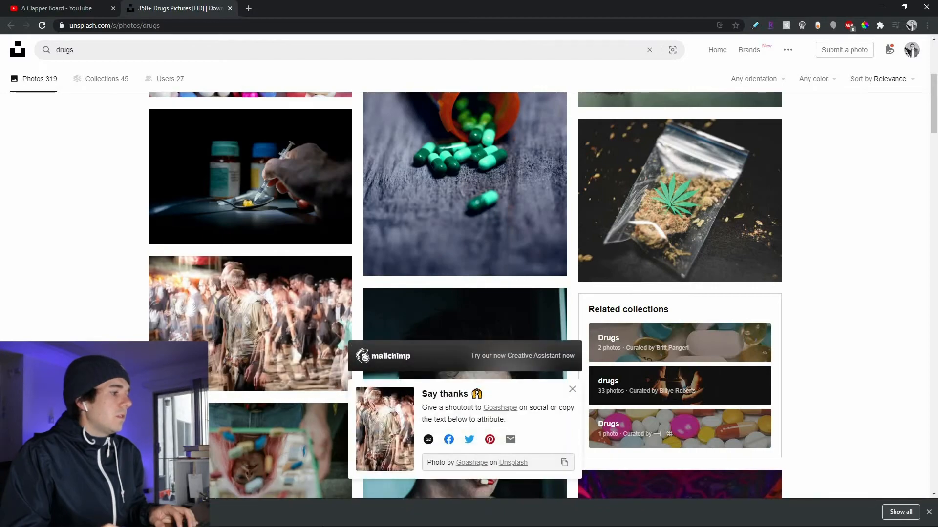
scroll(854, 337, down, 5)
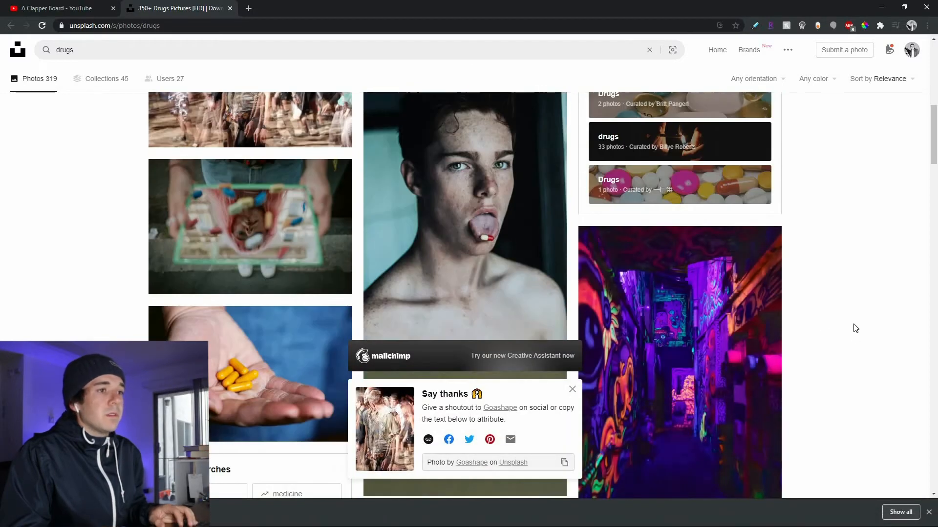
scroll(760, 420, down, 2)
click(761, 420)
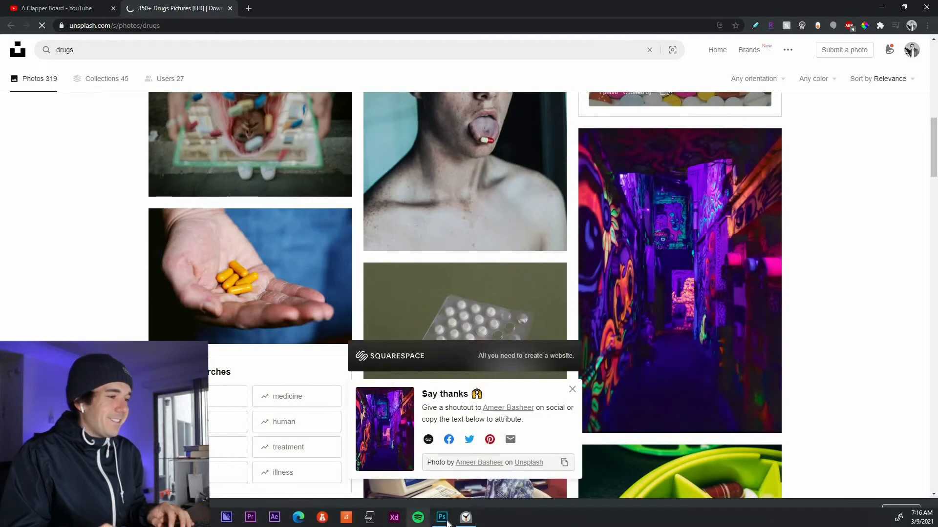
- Return to Photoshop and place the downloaded neon alley and crowd photos from the Downloads folder into the pill document
click(442, 518)
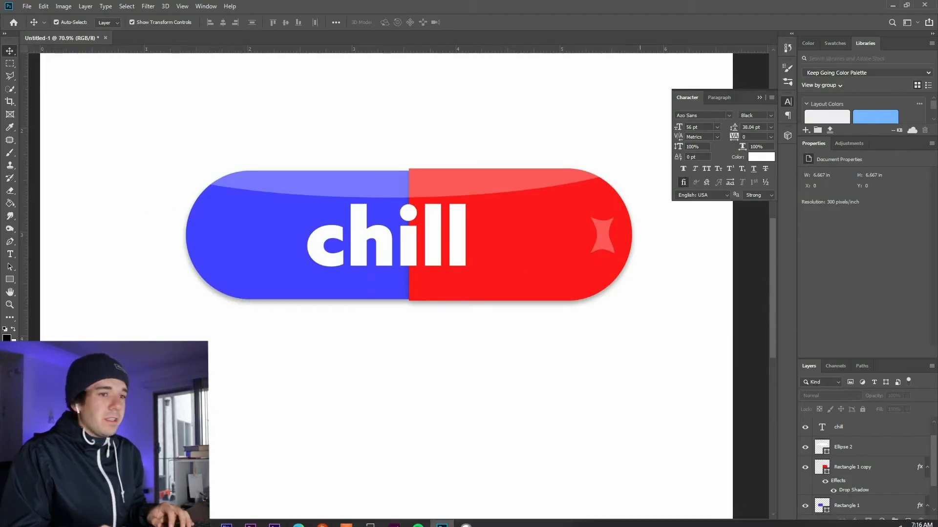
key(super+e)
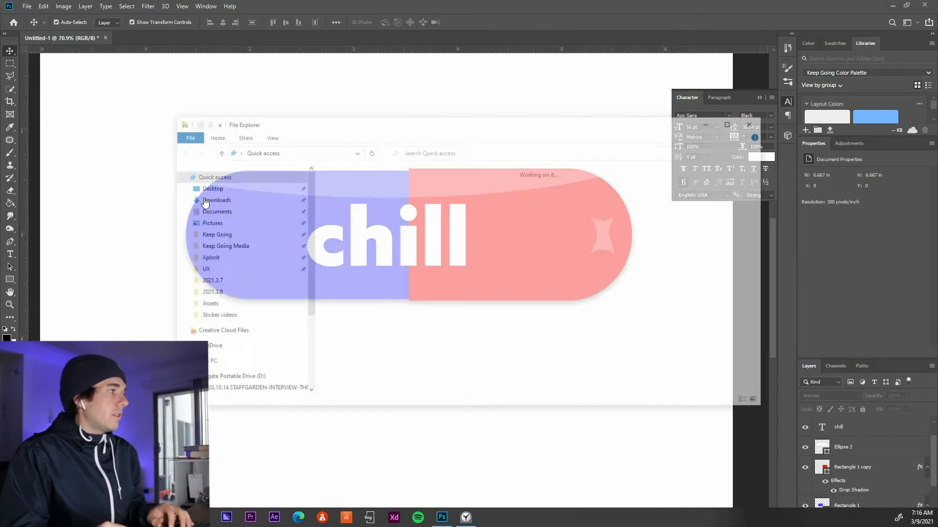
click(211, 200)
click(366, 191)
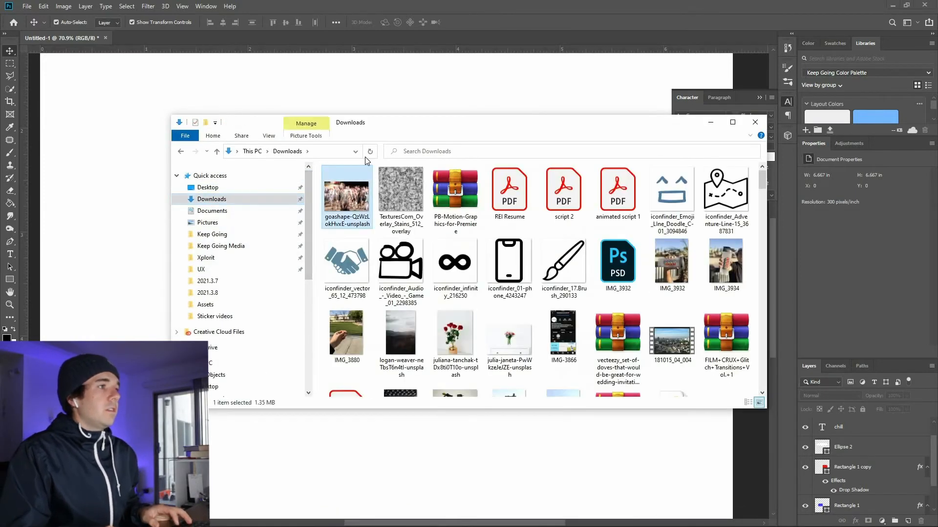
click(370, 151)
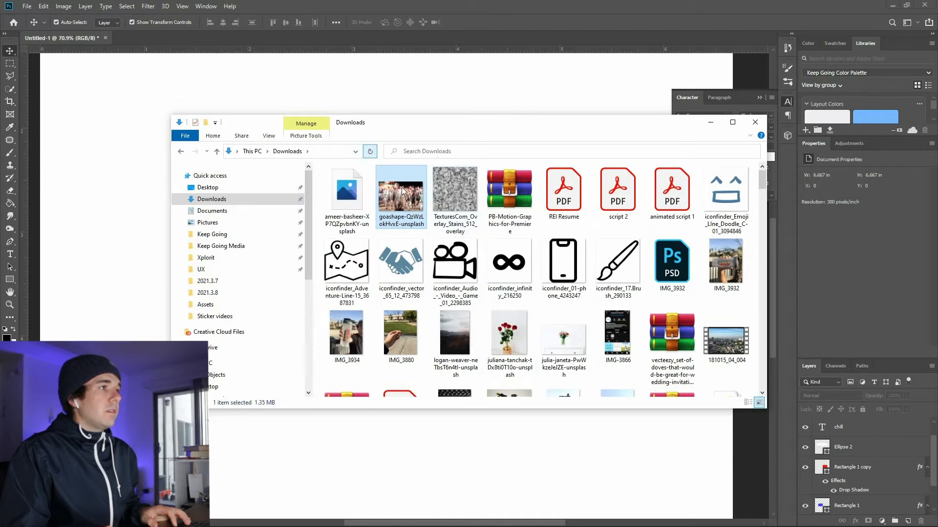
drag(130, 332, 350, 12)
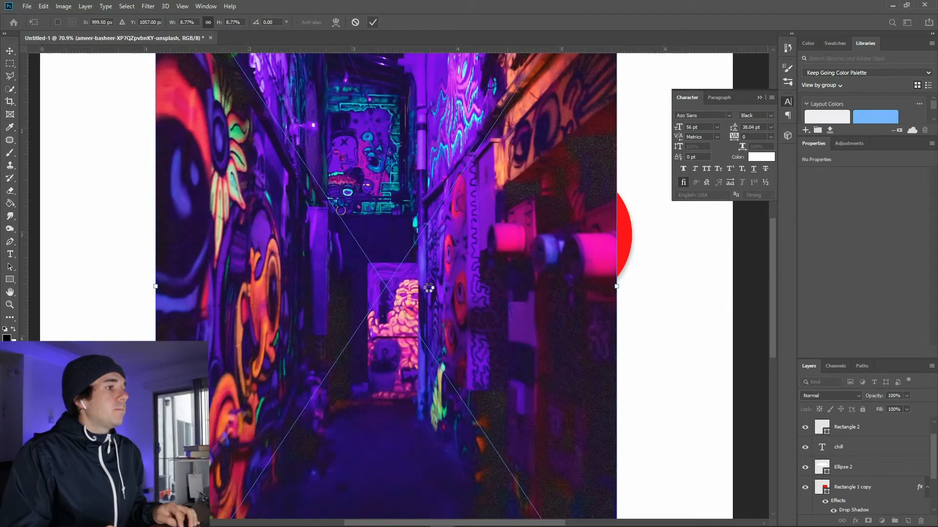
key(Return)
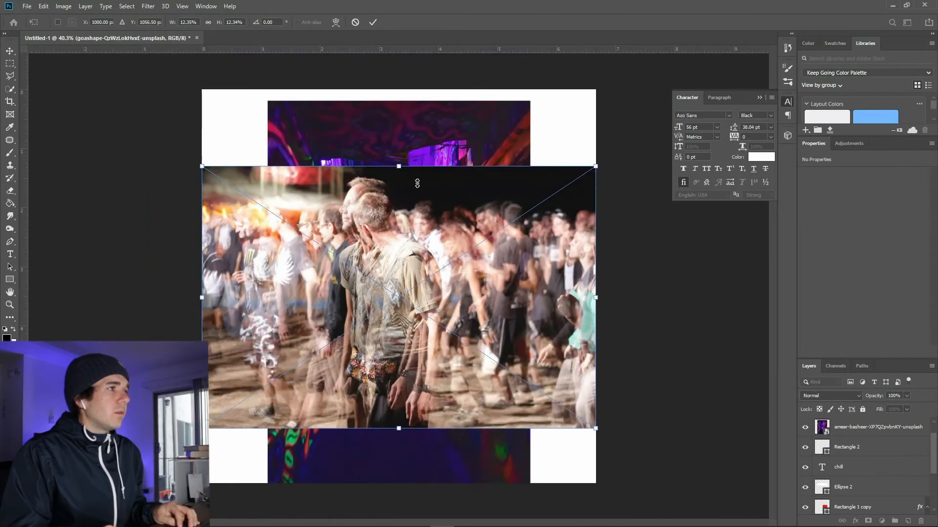
click(374, 23)
- Scale the crowd photo down to roughly half the canvas width and move it toward the canvas's left half
mouse_move(595, 166)
mouse_down()
mouse_move(404, 294)
mouse_move(415, 286)
mouse_up()
drag(298, 348, 337, 259)
click(374, 22)
- Scale the neon alley photo to about 2.79 by 4.18 in and reposition it on the canvas's left half
click(479, 129)
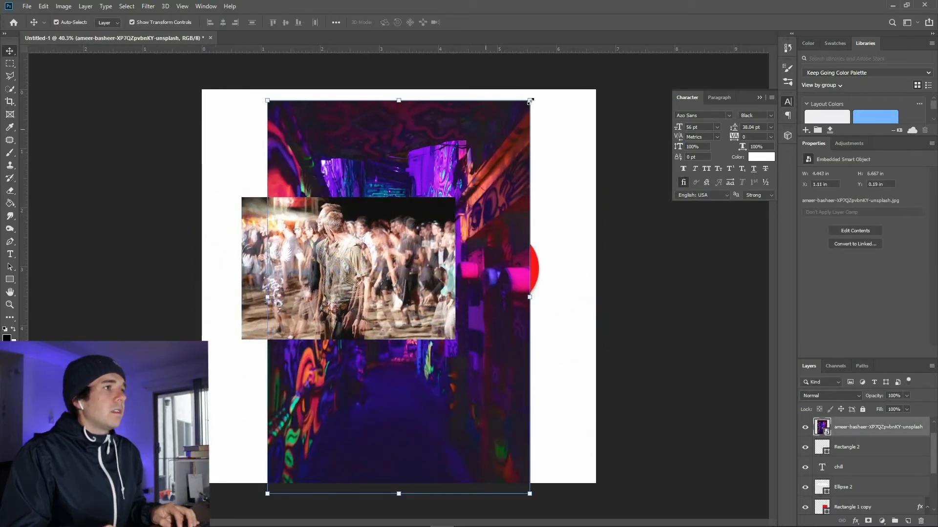
drag(530, 101, 412, 277)
mouse_move(362, 410)
mouse_down()
mouse_move(371, 275)
mouse_move(361, 275)
mouse_up()
drag(411, 143, 430, 112)
key(Return)
- Move the crowd photo over the pill's red half and the neon alley photo over its blue half
drag(384, 283, 525, 313)
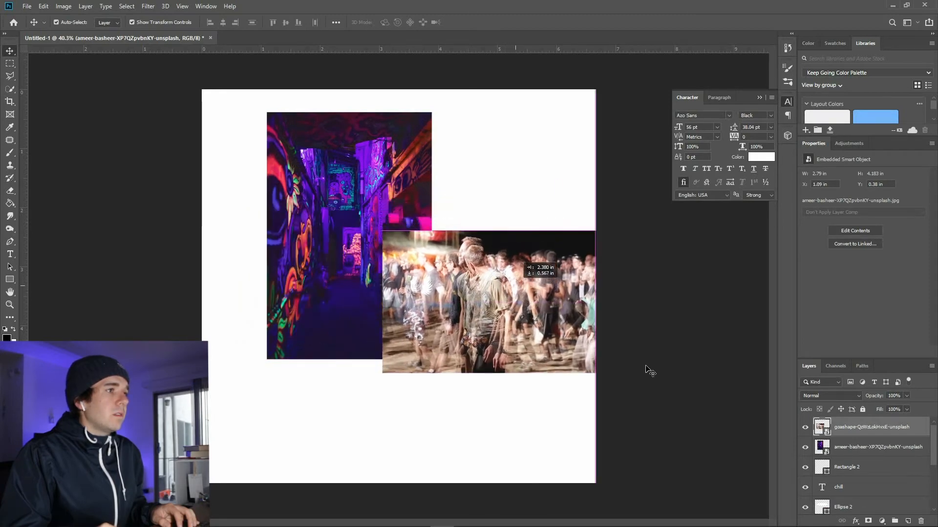
drag(315, 279, 314, 301)
click(512, 440)
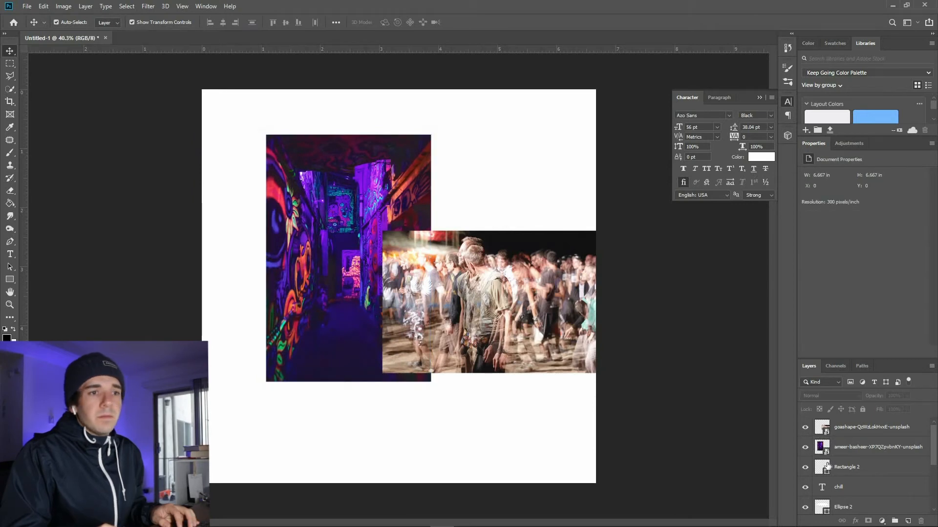
- Mask the neon alley photo to the shape of the pill's blue half
scroll(830, 486, down, 3)
ctrl+click(824, 505)
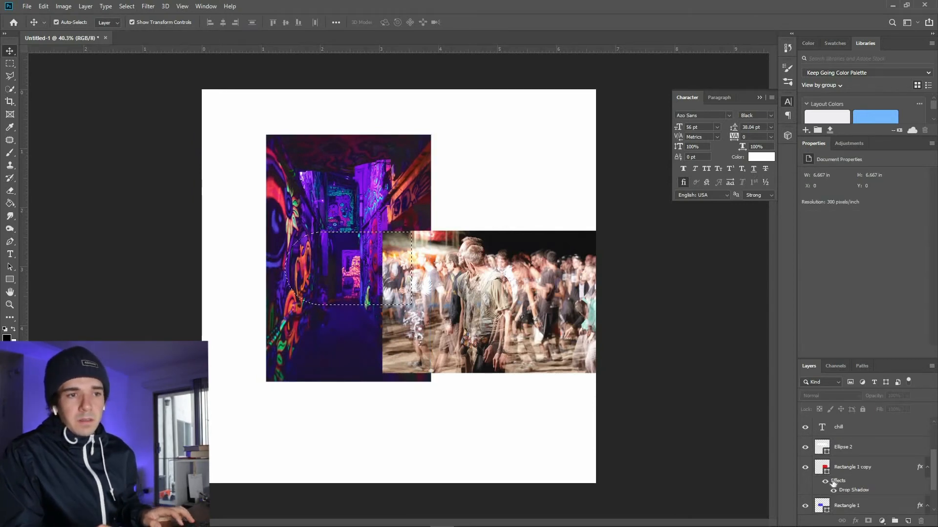
scroll(840, 469, up, 3)
click(849, 447)
click(868, 521)
click(482, 442)
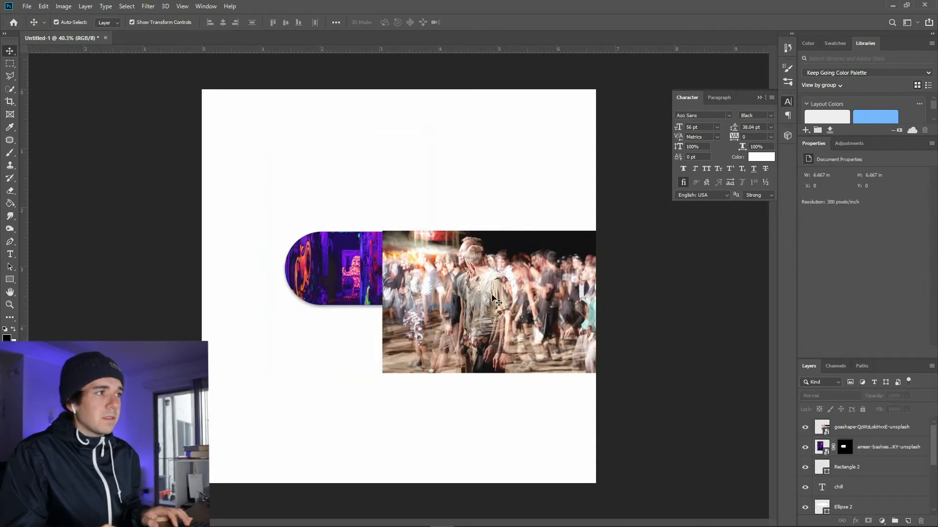
- Mask the crowd photo to the shape of the pill's red half and clear the layer selection
click(556, 324)
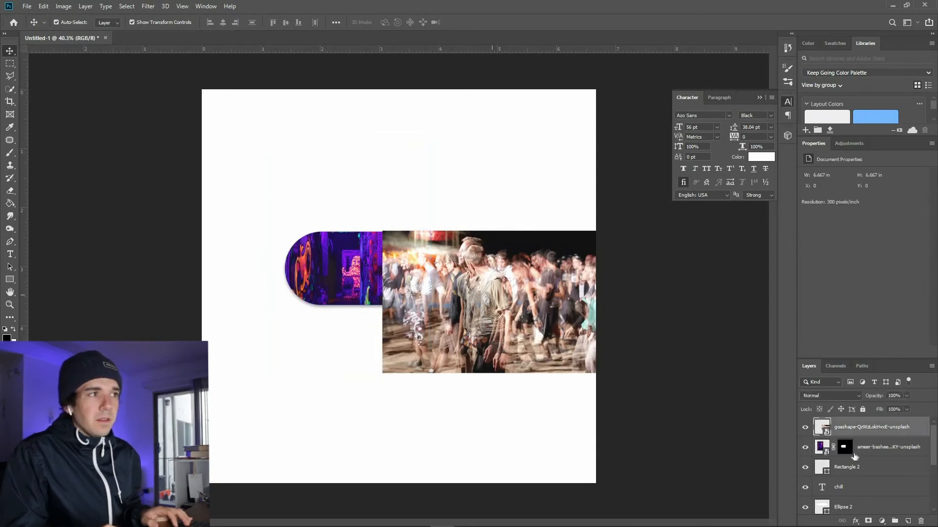
ctrl+click(823, 468)
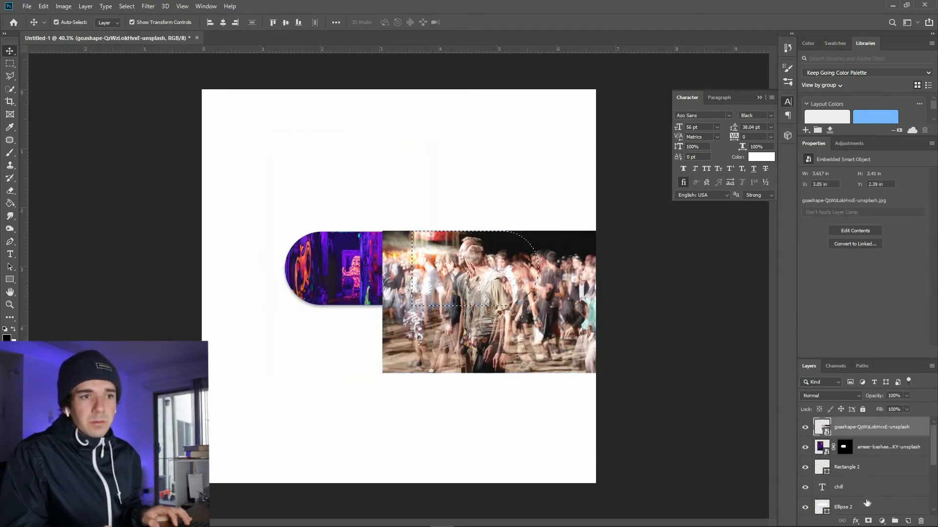
double_click(868, 521)
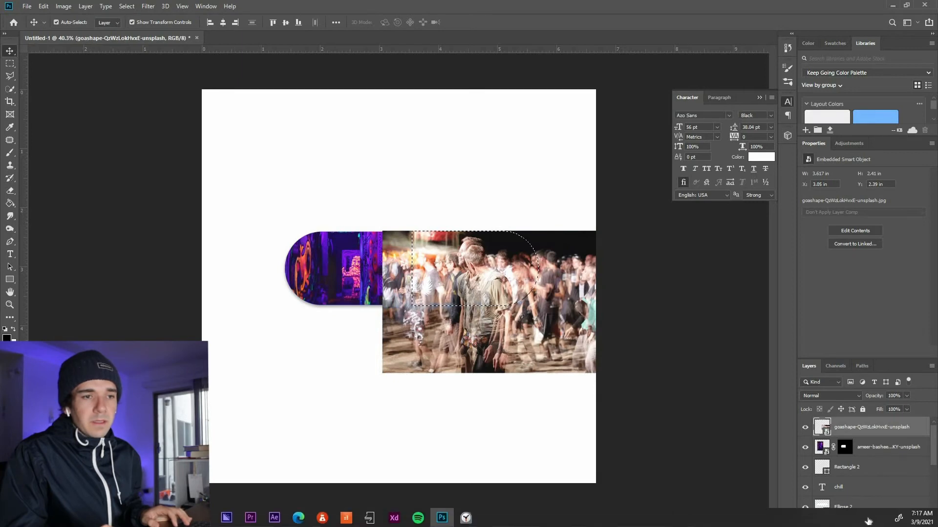
click(526, 438)
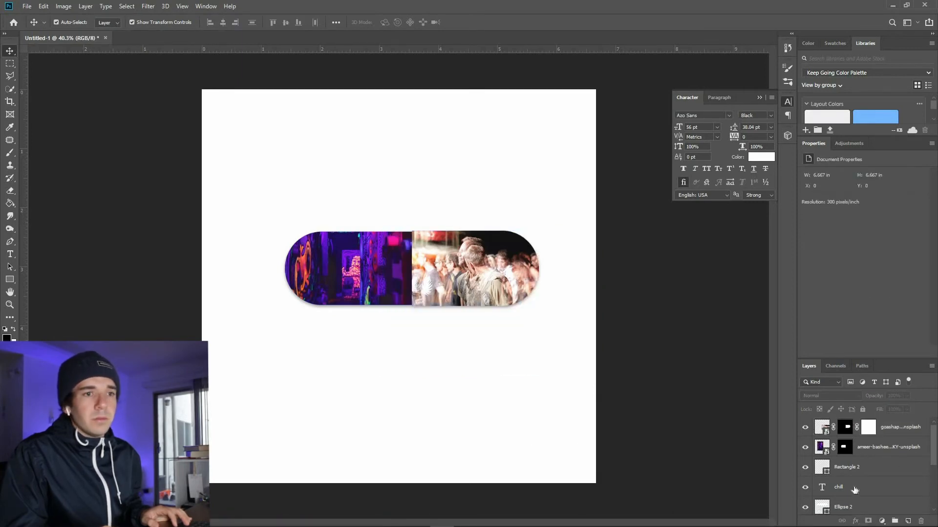
- Bring the chill text above both photos, and place the red and blue pill halves directly above their matching photos
drag(855, 473, 888, 456)
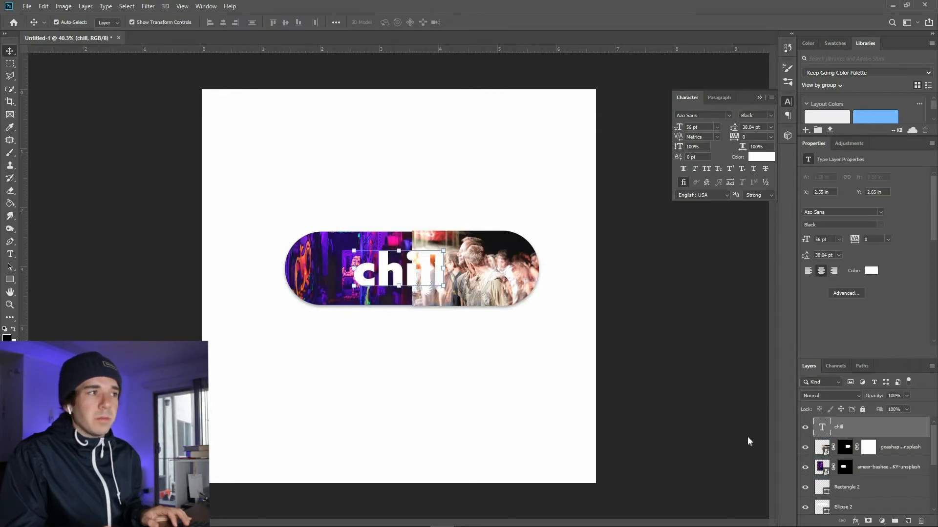
click(631, 440)
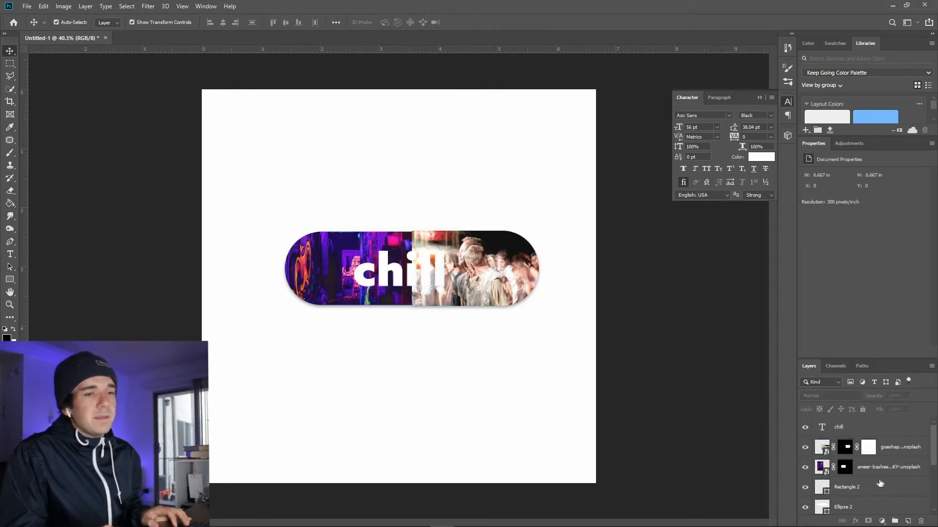
scroll(880, 483, down, 3)
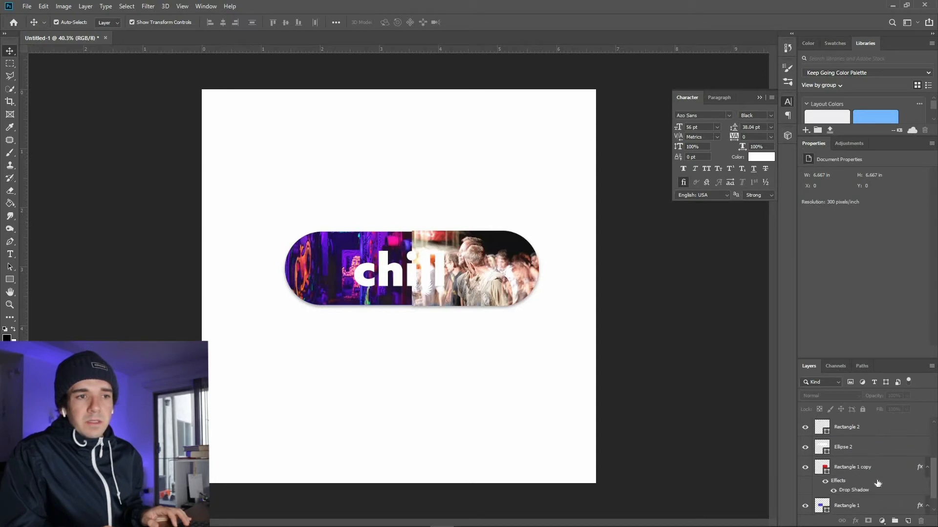
scroll(876, 485, up, 3)
scroll(852, 491, down, 1)
drag(851, 490, 848, 453)
drag(852, 485, 853, 421)
scroll(843, 429, up, 3)
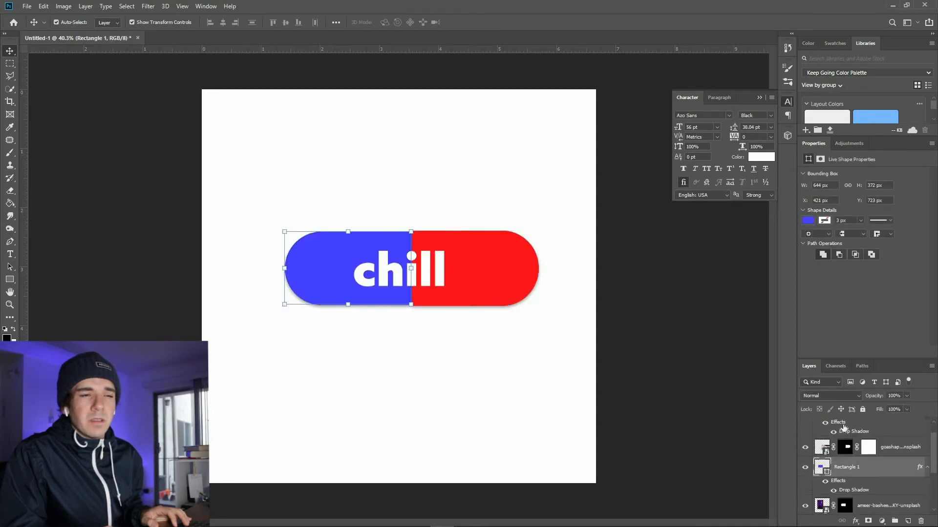
- Set the blend mode of both the red and the blue pill halves to Darken
click(841, 392)
key(Down)
key(Down)
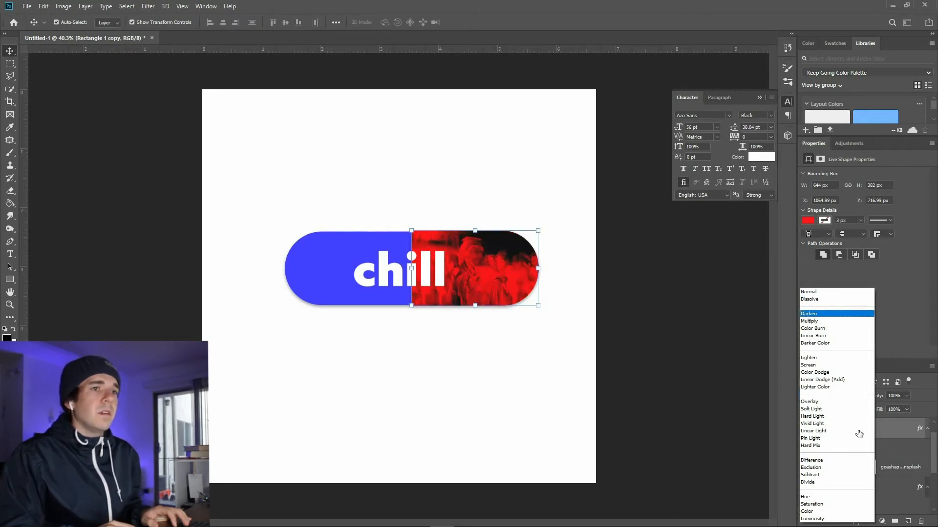
click(856, 490)
click(834, 396)
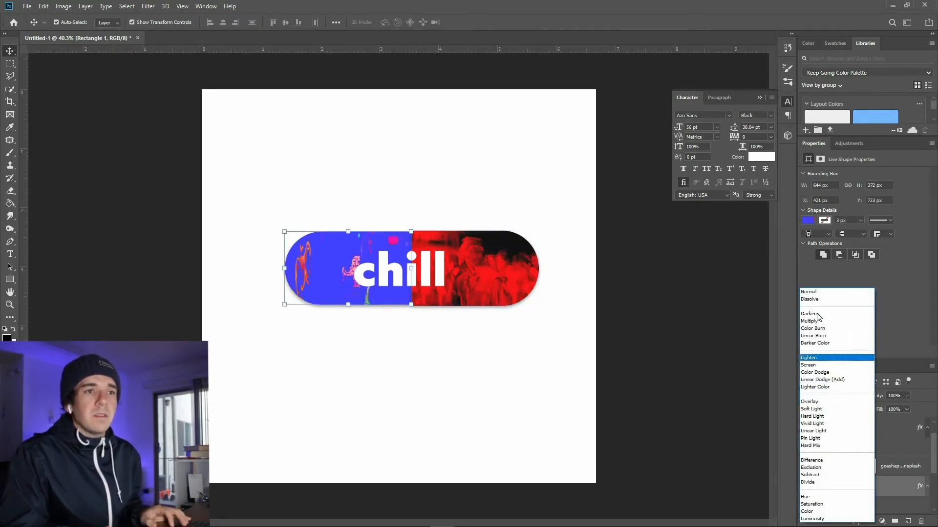
click(819, 315)
click(454, 411)
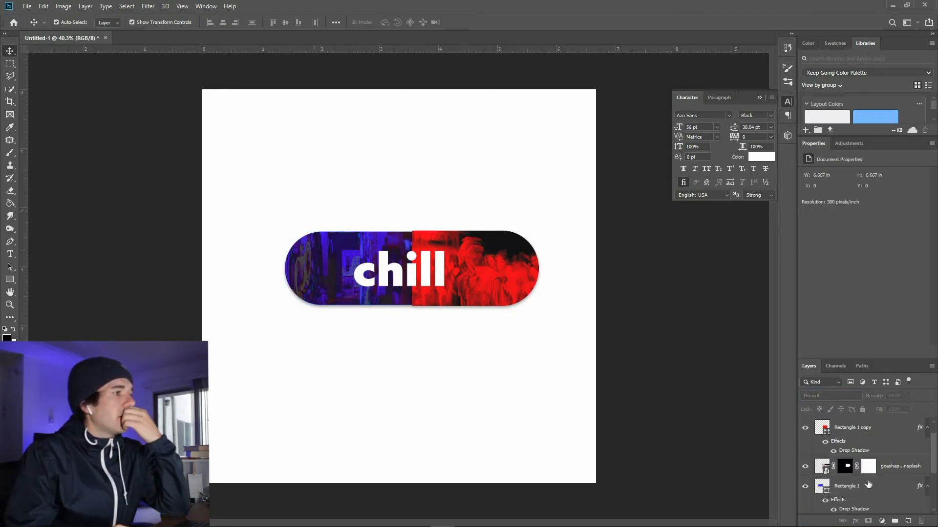
- Move the Rectangle 2 and Ellipse 2 highlights together above the chill text in the layer stack
scroll(865, 485, down, 3)
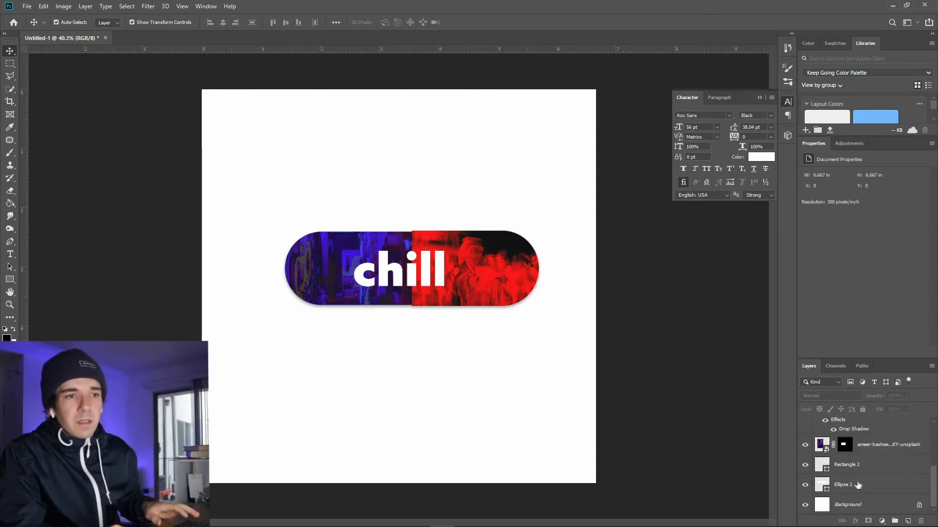
click(858, 465)
shift+click(857, 485)
drag(857, 485, 849, 418)
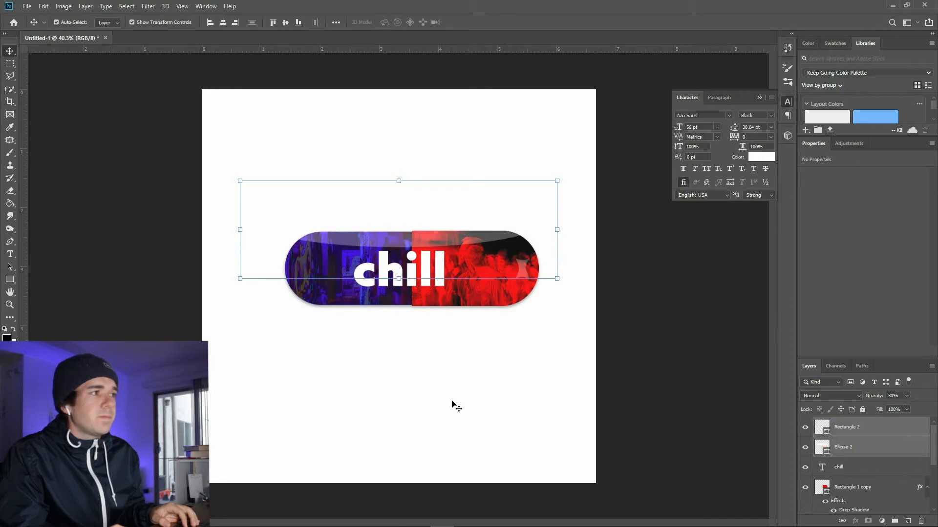
click(456, 407)
- Set the blend mode of the Rectangle 2 and Ellipse 2 highlights to Screen
click(844, 429)
click(842, 395)
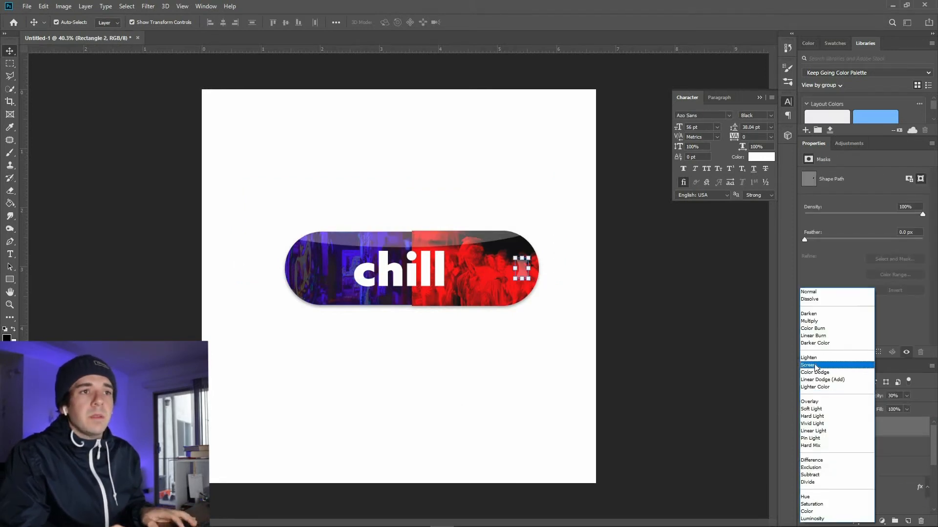
click(815, 368)
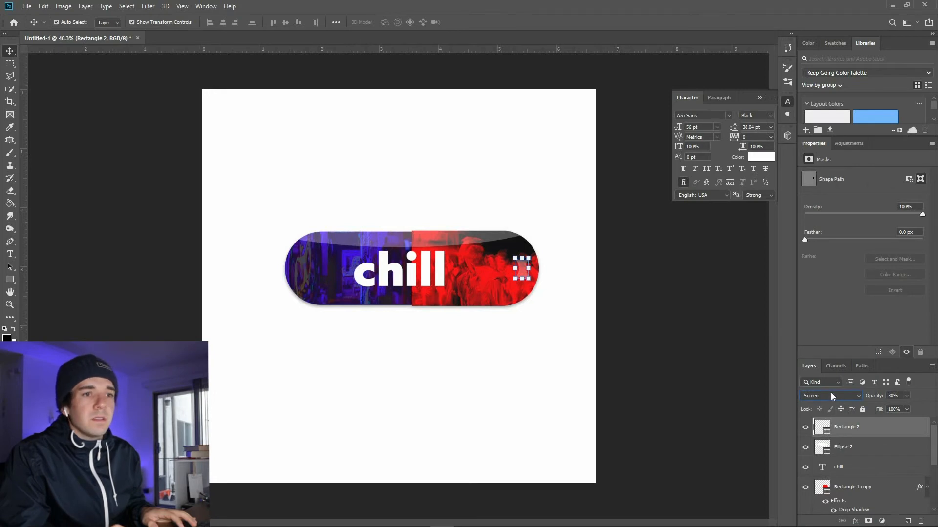
click(843, 447)
click(830, 396)
click(816, 364)
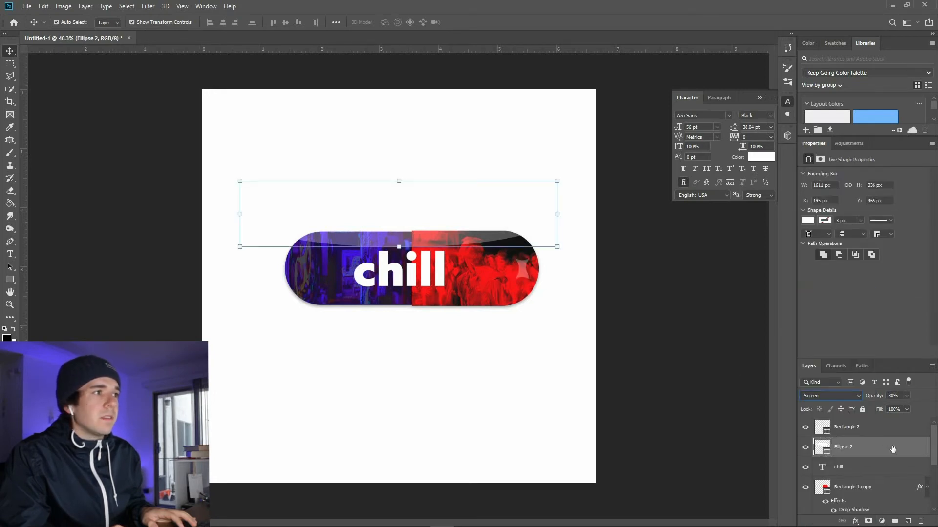
- Try Lighten, Linear Dodge (Add), Hard Light and Lighter Color on the Ellipse 2 highlight, and return it to Screen
click(836, 396)
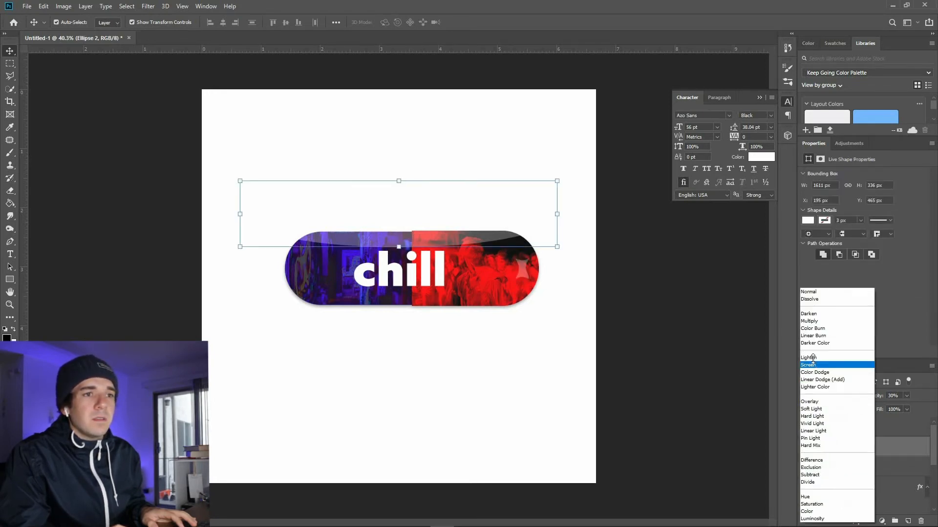
click(816, 358)
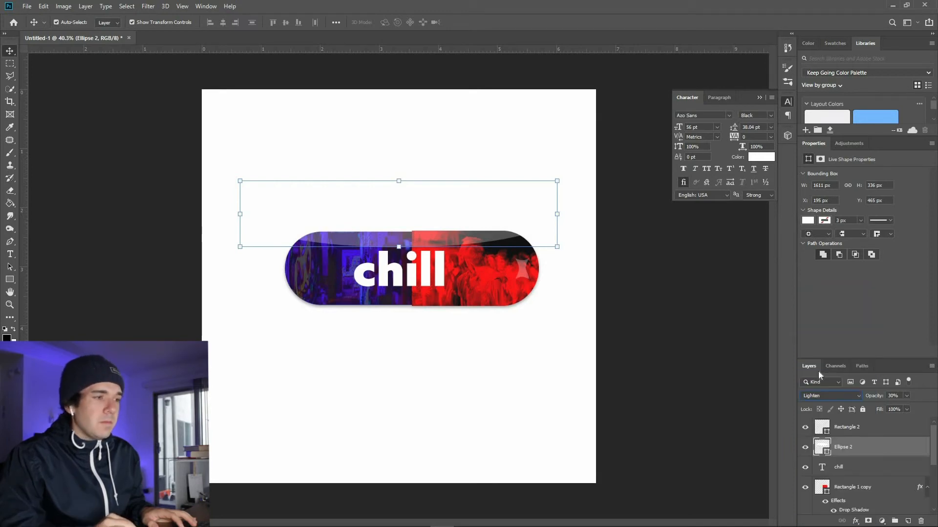
key(Up)
key(Up)
key(Down)
key(Down)
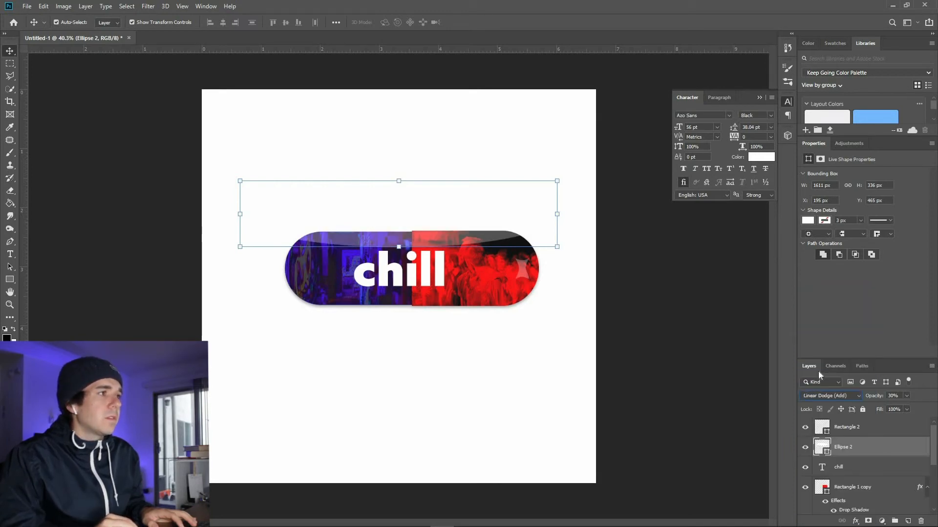
key(Down)
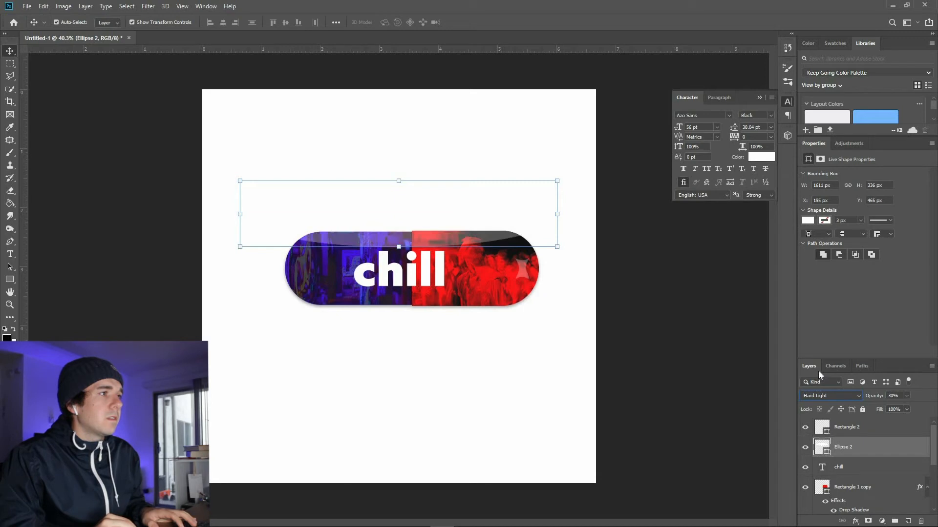
key(Down)
key(Down)
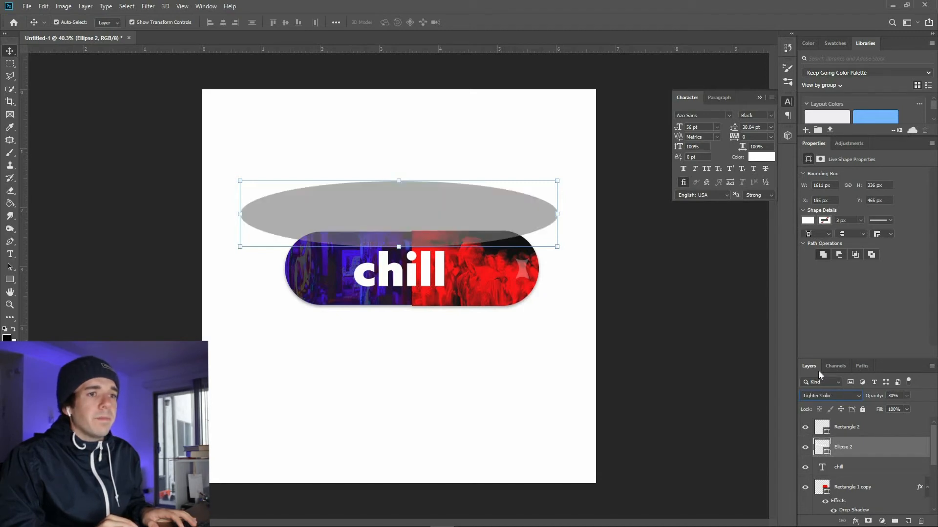
key(Up)
key(Up)
key(Up)
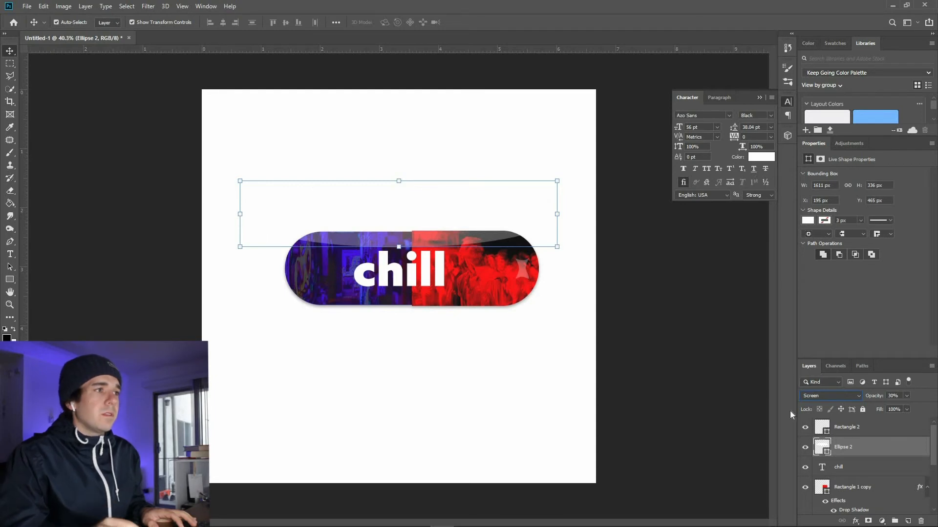
click(648, 337)
- Try an opacity of 97% on the Rectangle 2 highlight and restore it to 30%
click(899, 426)
drag(906, 395, 931, 410)
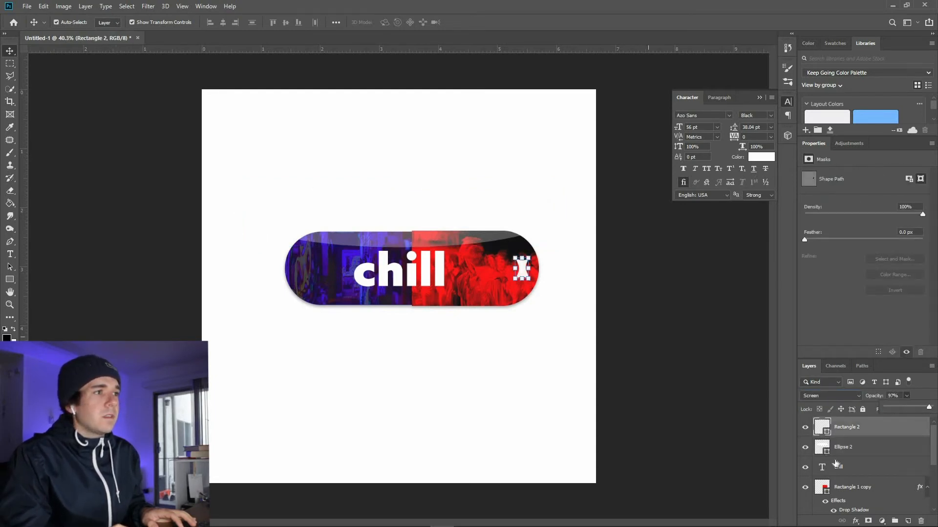
click(851, 447)
click(852, 430)
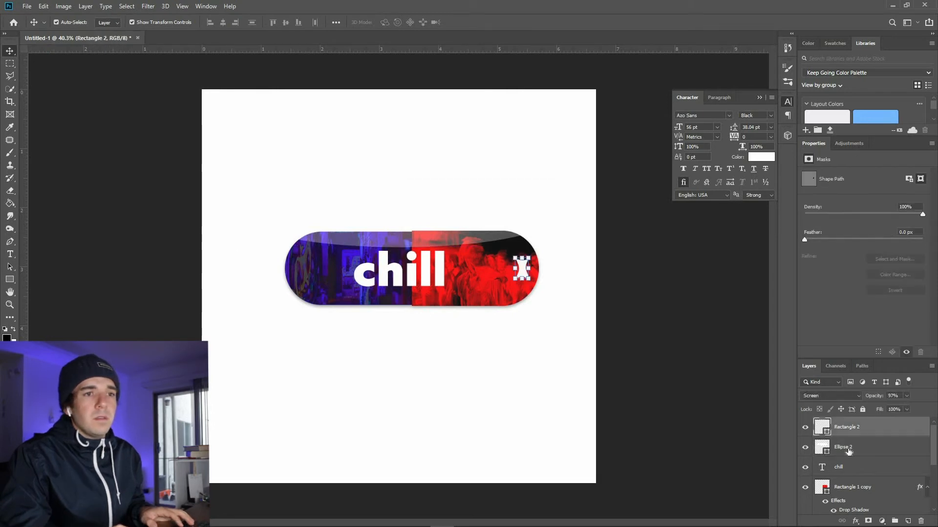
key(3)
click(402, 375)
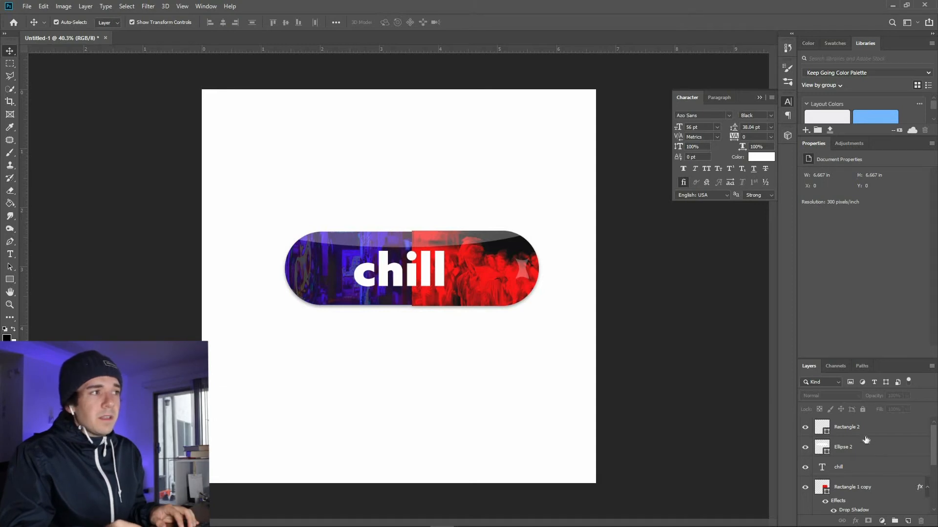
- Load the outlines of both pill halves as one combined selection and add a new empty layer
scroll(867, 440, down, 3)
scroll(828, 454, up, 2)
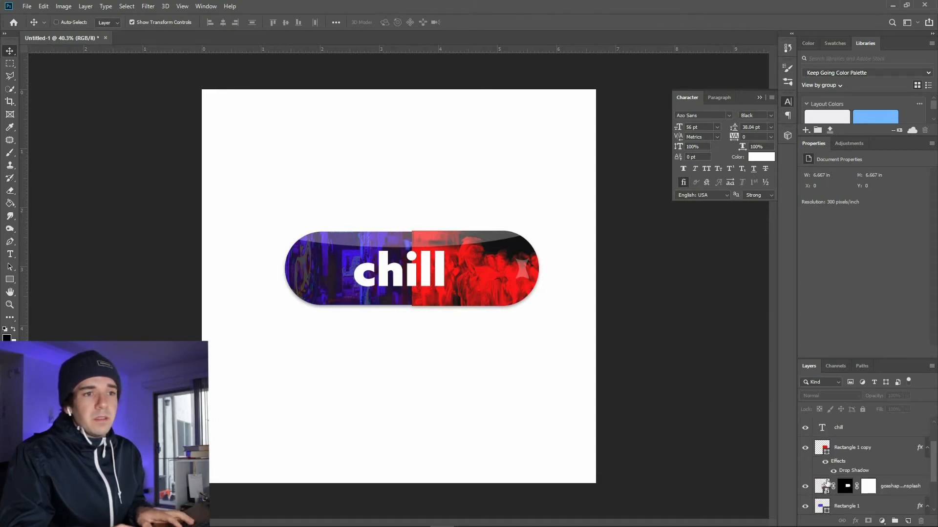
ctrl+click(823, 507)
ctrl+shift+click(824, 507)
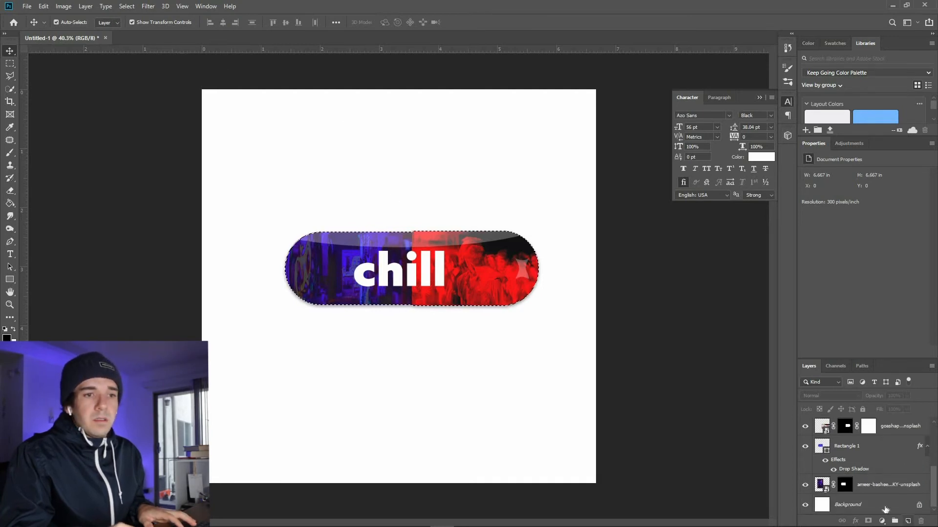
click(907, 522)
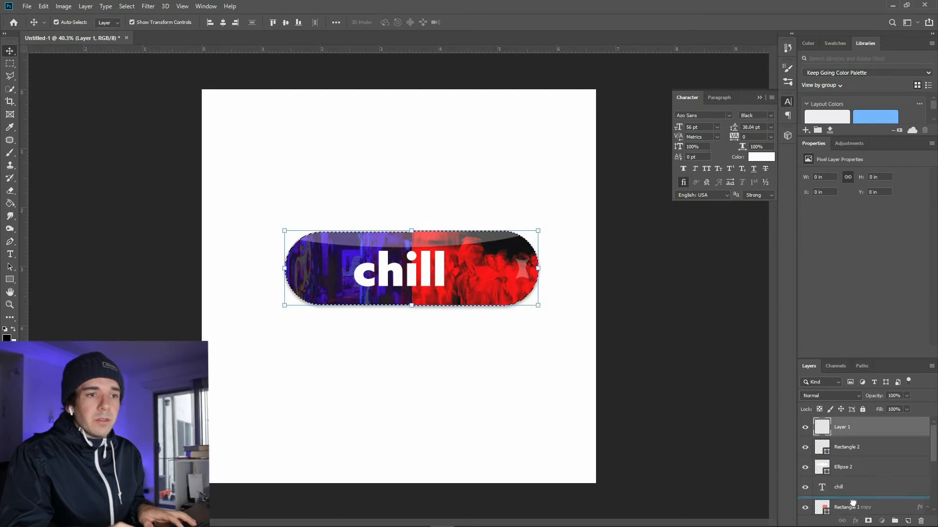
- Move the Rectangle 2 layer directly above the Background and expand the pill-shaped selection outward
scroll(849, 496, down, 5)
drag(846, 516, 847, 493)
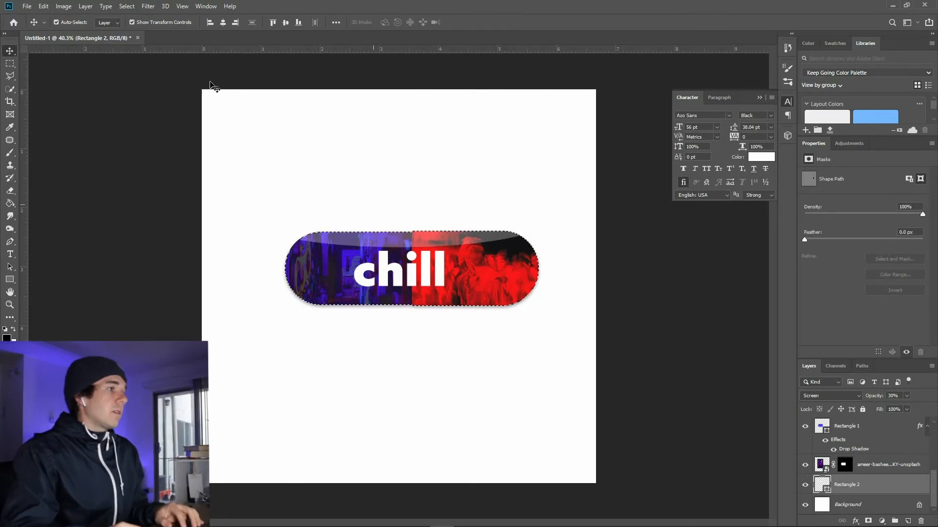
click(126, 6)
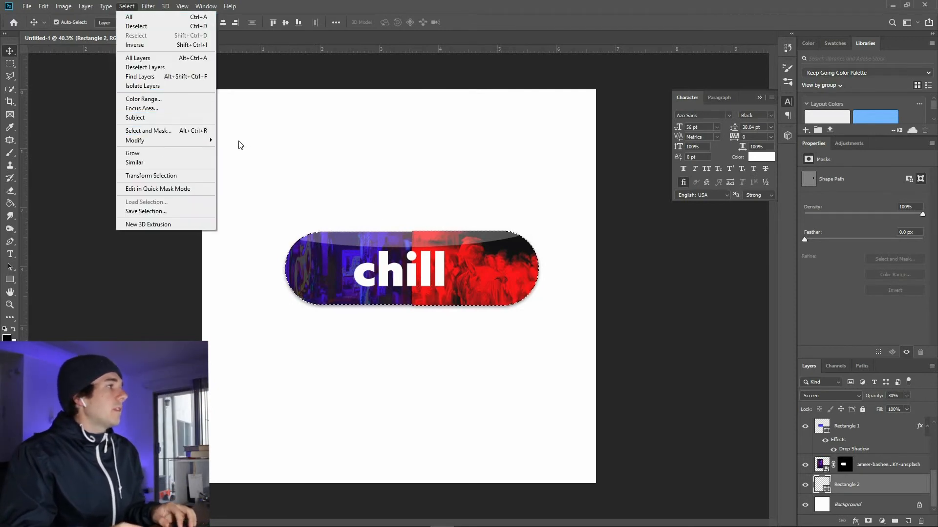
mouse_move(208, 141)
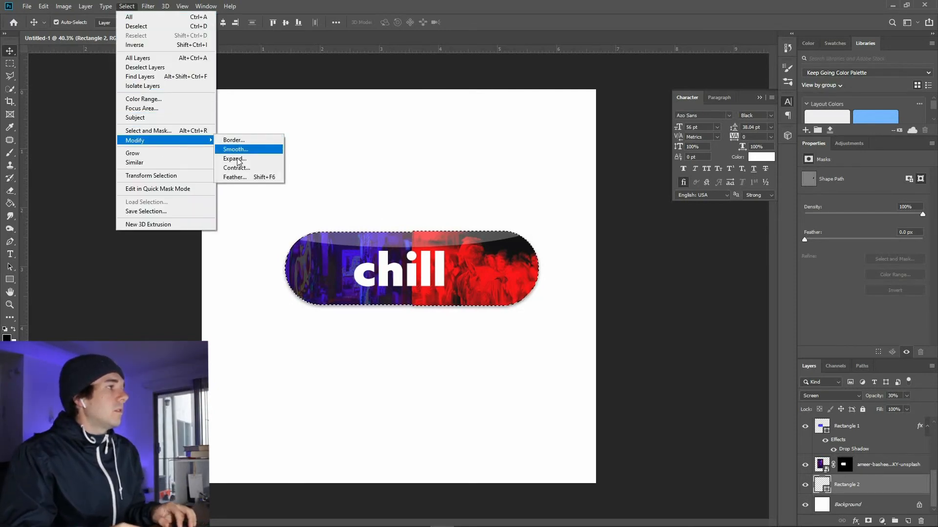
click(236, 159)
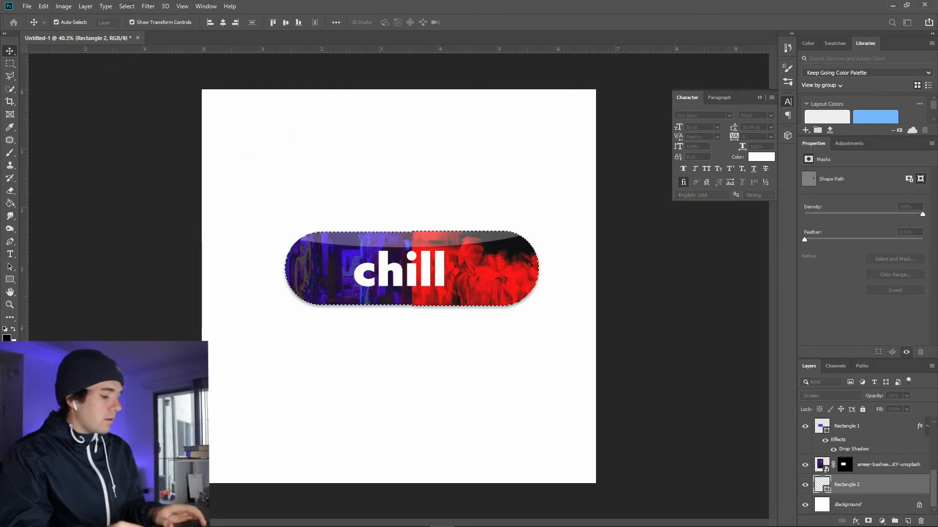
key(Return)
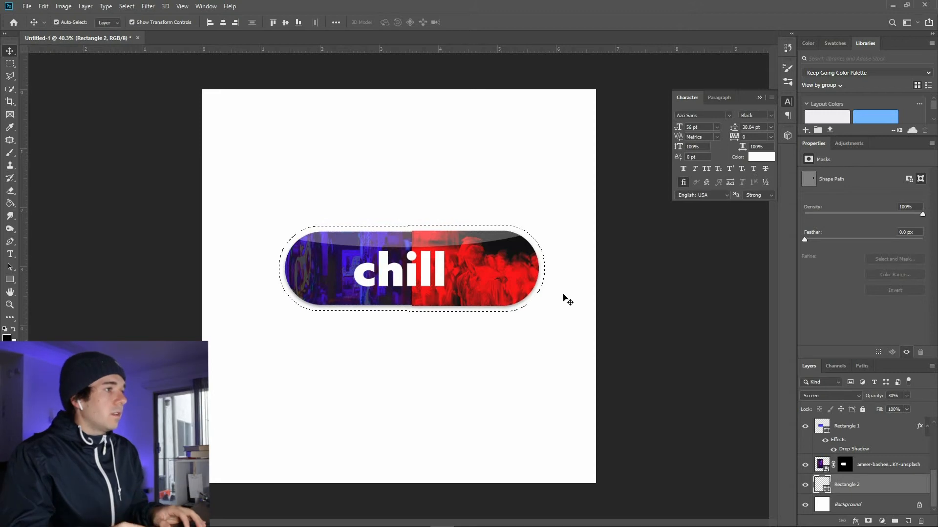
- Fill the expanded pill selection with white on the Rectangle 2 layer using the Paint Bucket, and hide the Background
click(10, 204)
key(x)
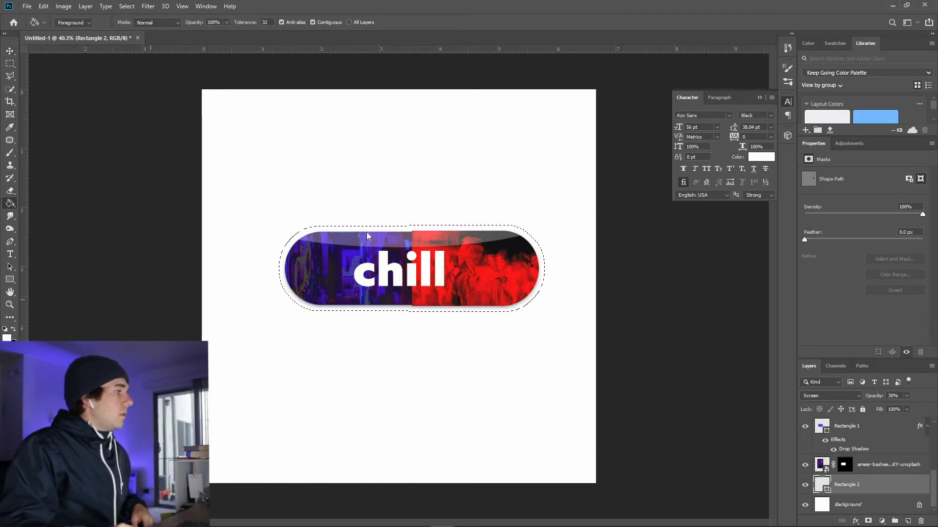
click(435, 202)
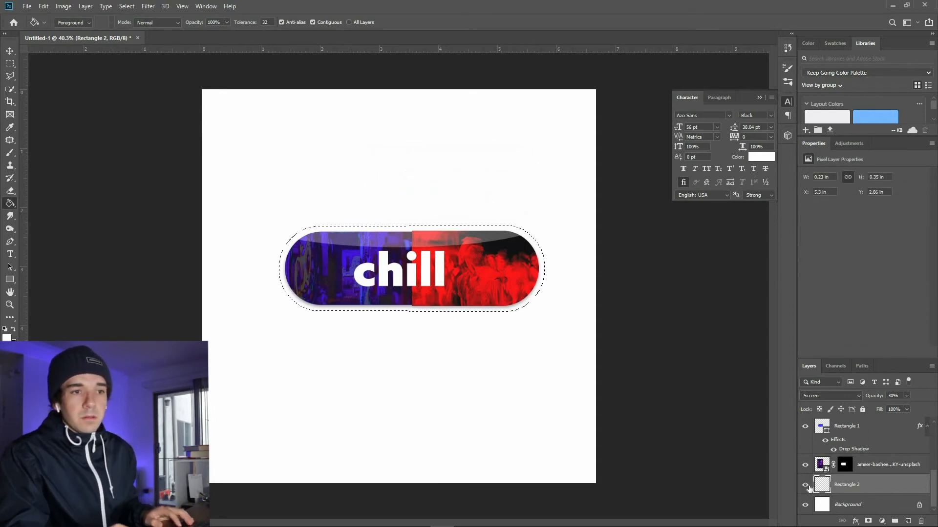
click(485, 247)
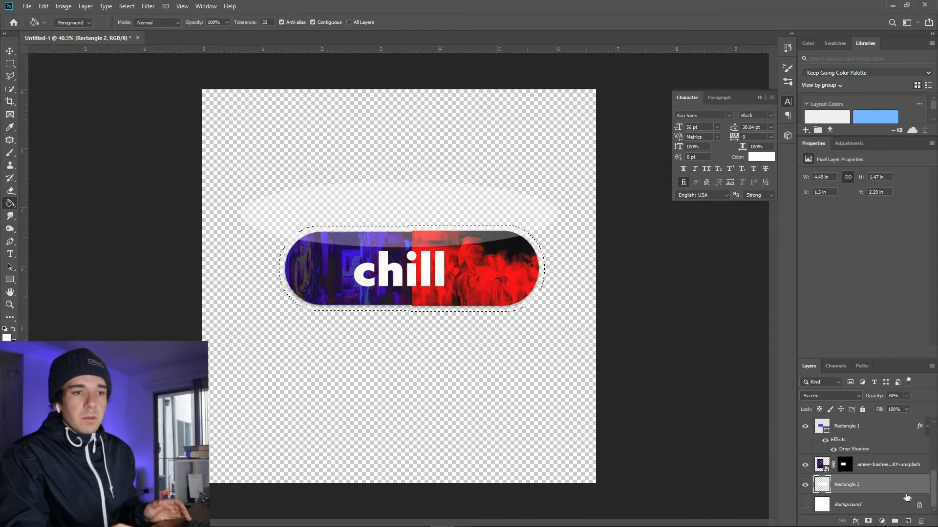
- Add a new layer above Rectangle 2, fill the expanded pill selection with white on it, and deselect everything
click(908, 521)
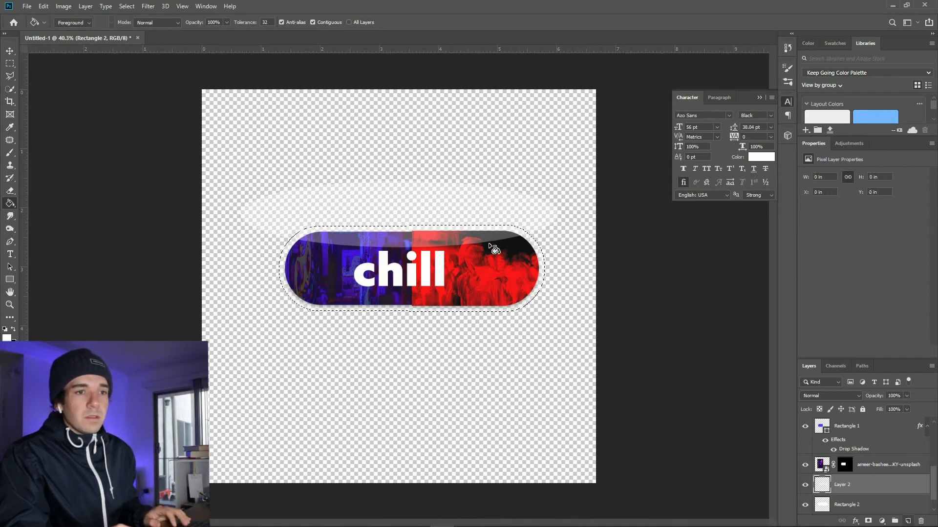
key(ctrl+d)
key(v)
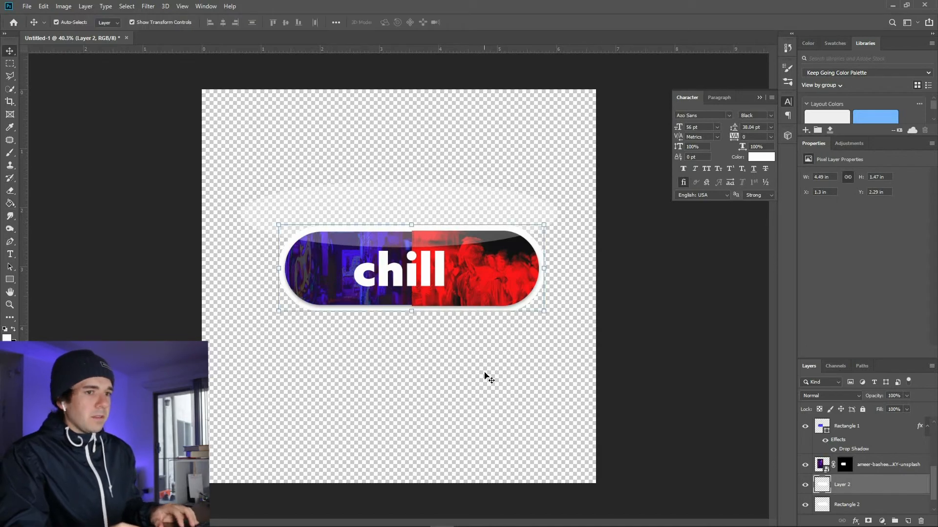
click(383, 486)
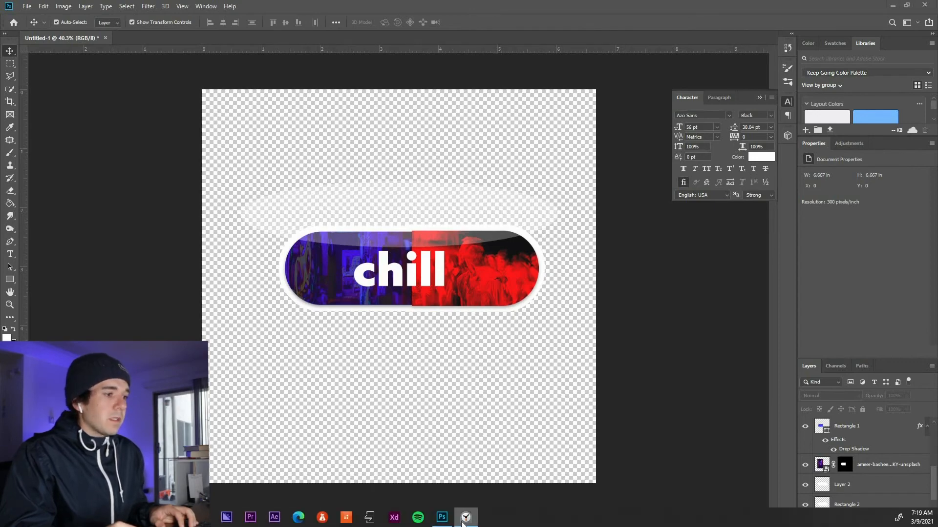
- Activate the Type tool, switch to Chrome and search Google for "text generator emotions"
click(466, 517)
key(alt+Tab)
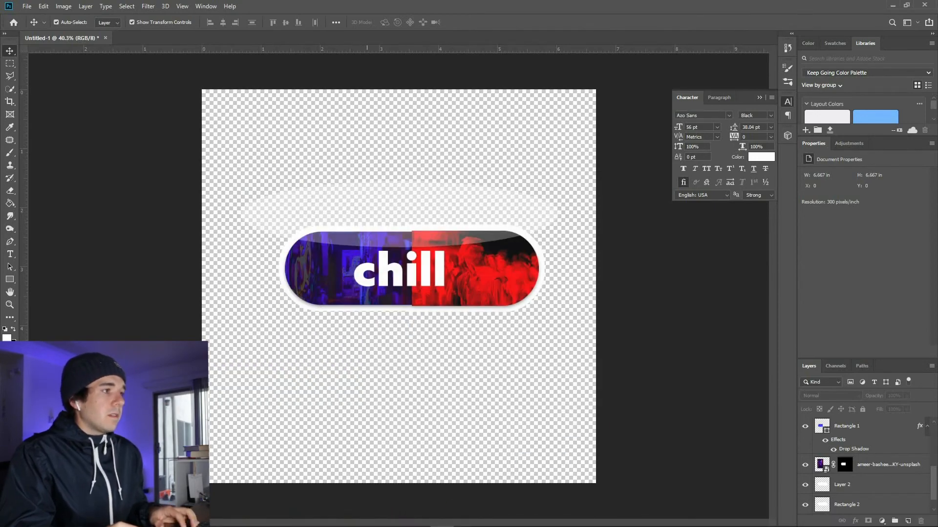
key(t)
key(alt+Tab)
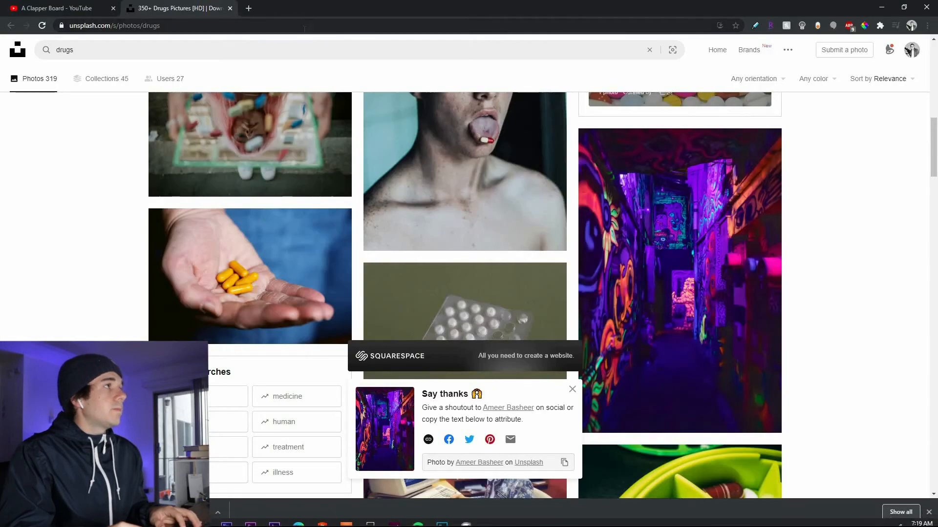
click(304, 28)
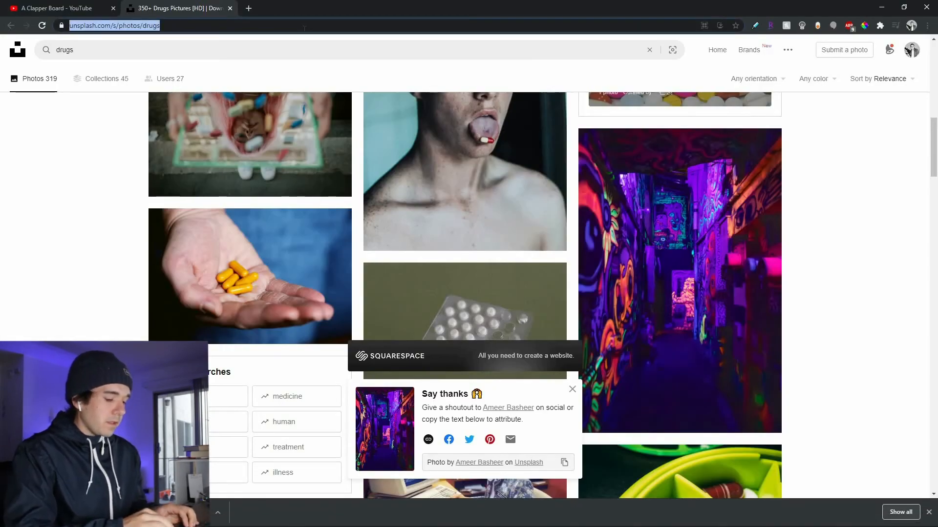
text(text gener)
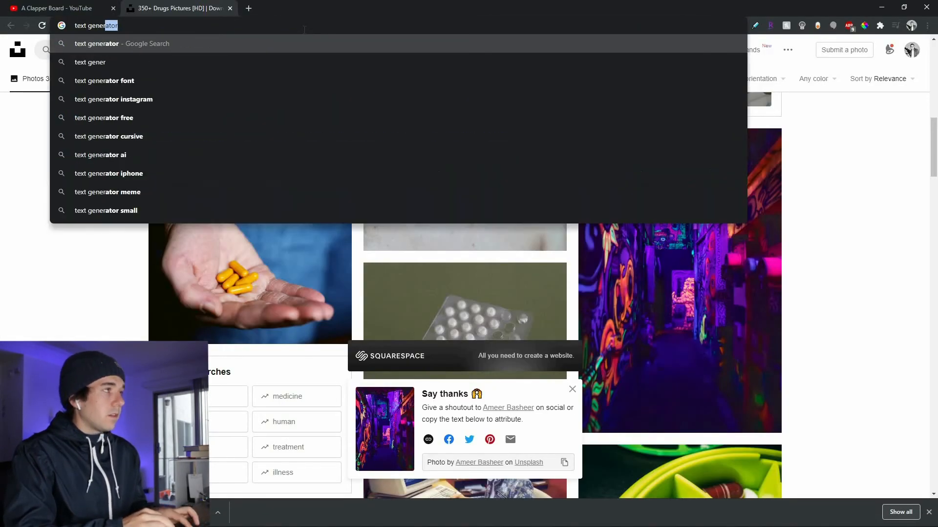
text(ator emoj)
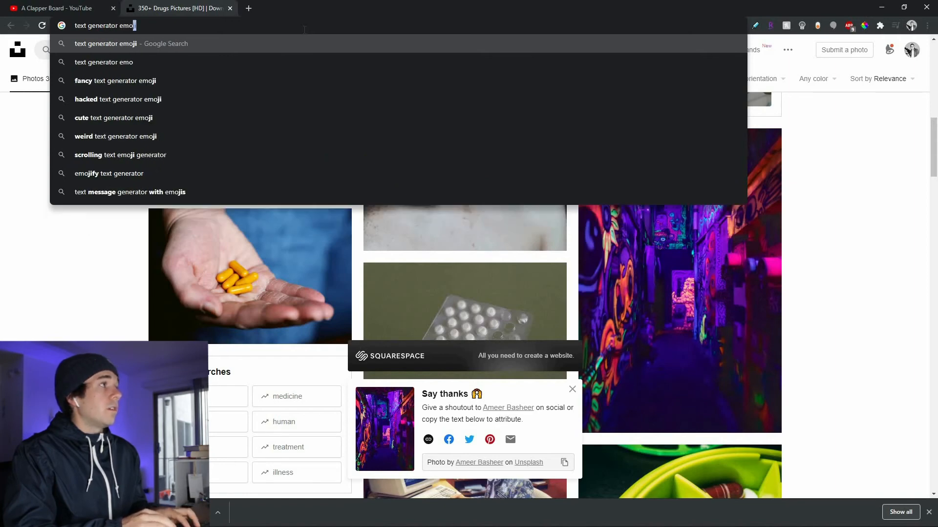
key(BackSpace)
key(BackSpace)
text(tions)
key(Return)
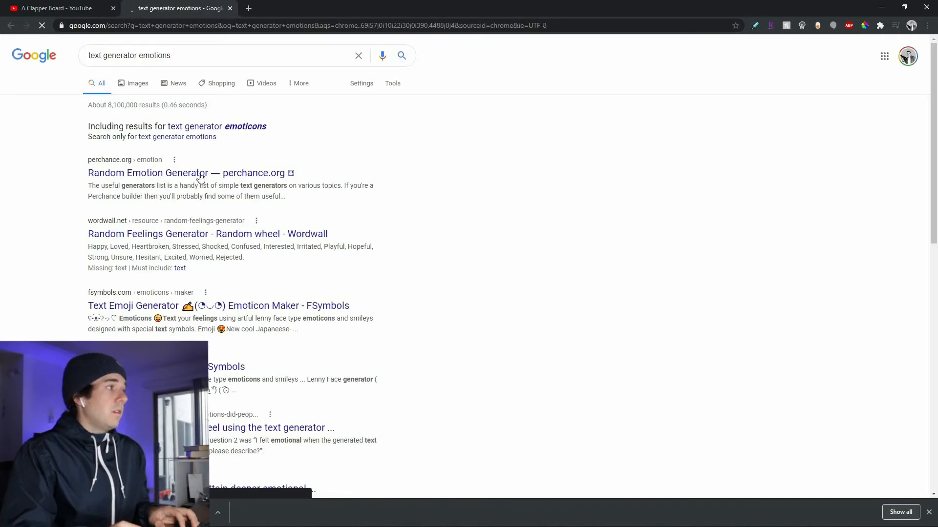
- Open perchance.org's Random Emotion Generator and generate 32 unique emotions
click(211, 179)
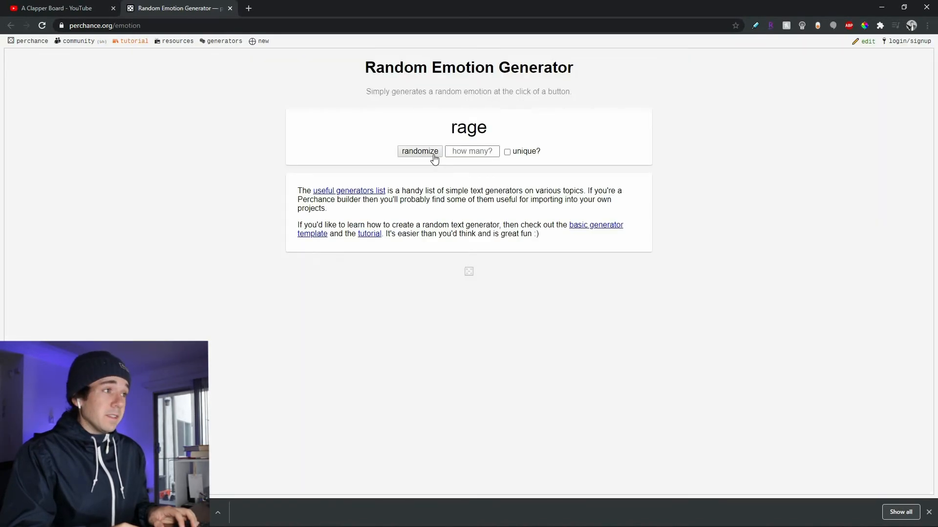
click(477, 152)
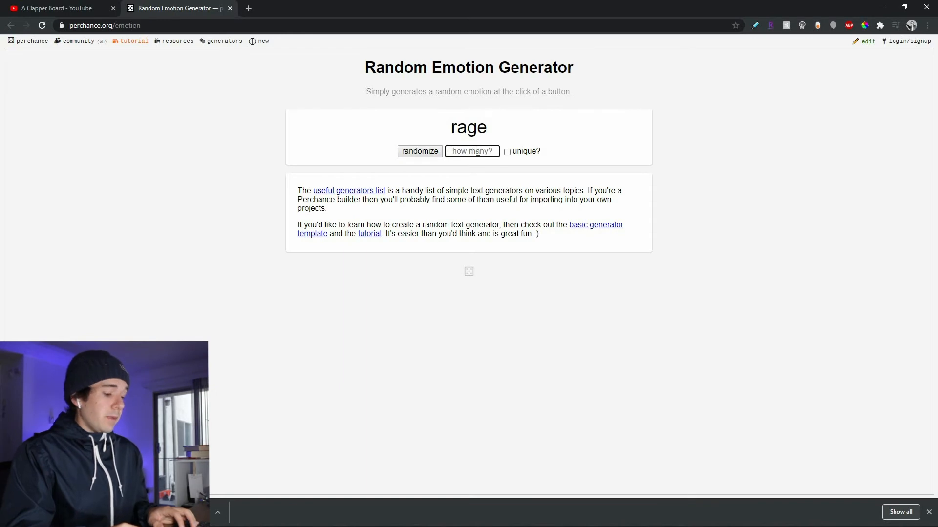
text(32)
click(507, 152)
click(419, 155)
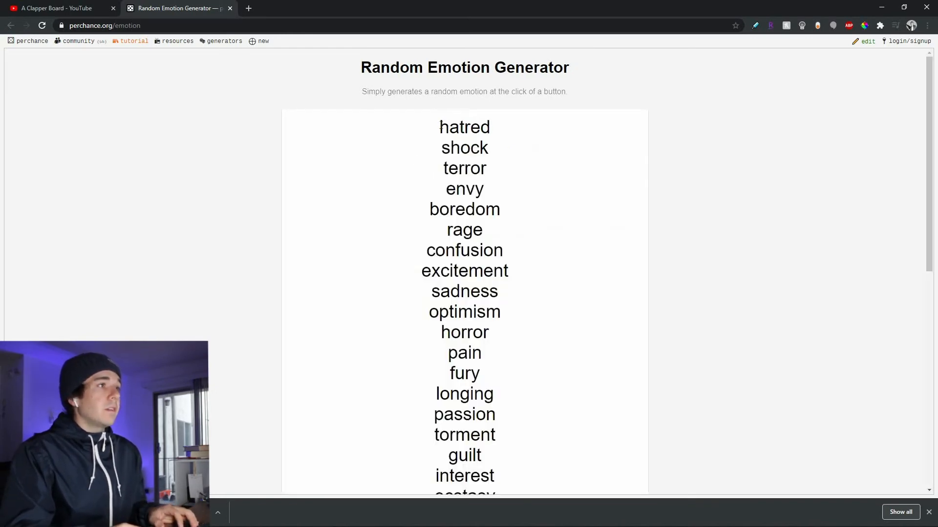
- Raise the number of emotions to 64 and generate the list again
drag(539, 409, 501, 344)
click(483, 340)
text(64)
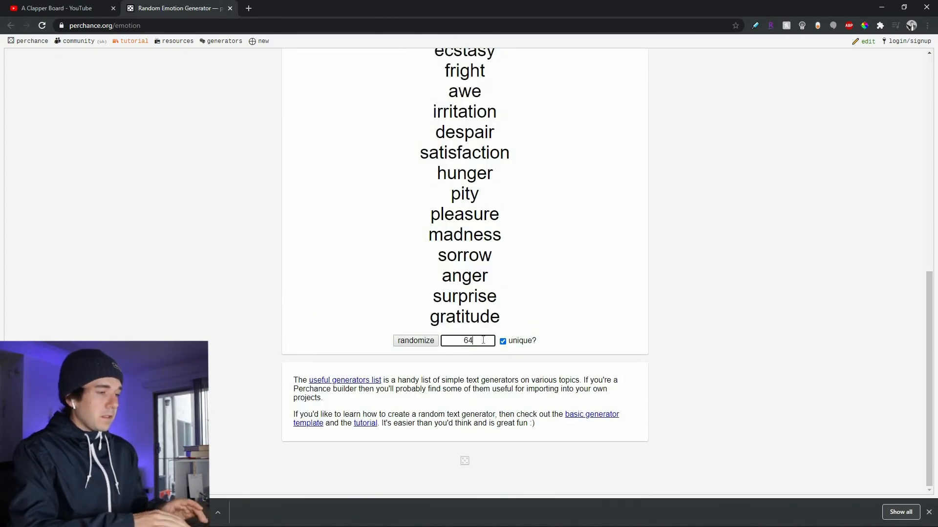
key(Return)
- Copy all the generated emotion words down to "satisfaction", leaving out the "no more items" lines below them
scroll(506, 274, up, 10)
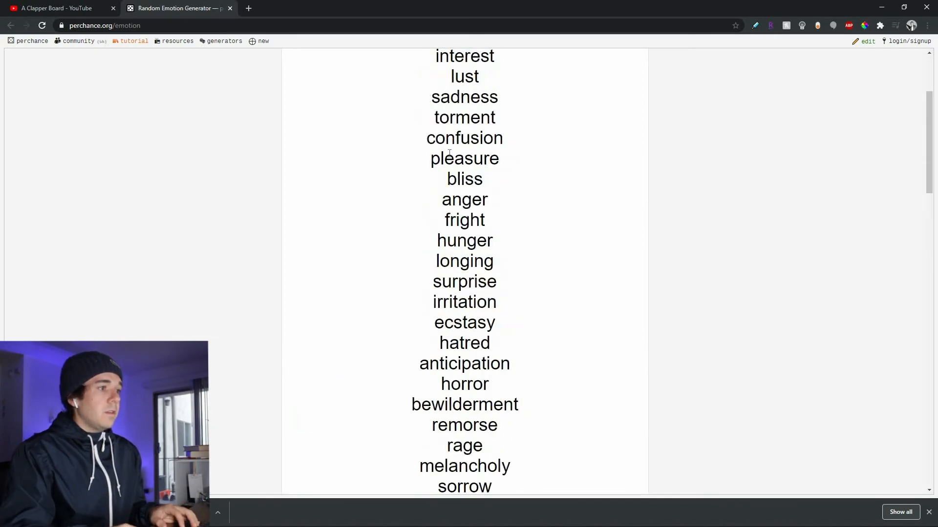
drag(495, 370, 511, 262)
scroll(486, 362, down, 13)
scroll(498, 433, down, 4)
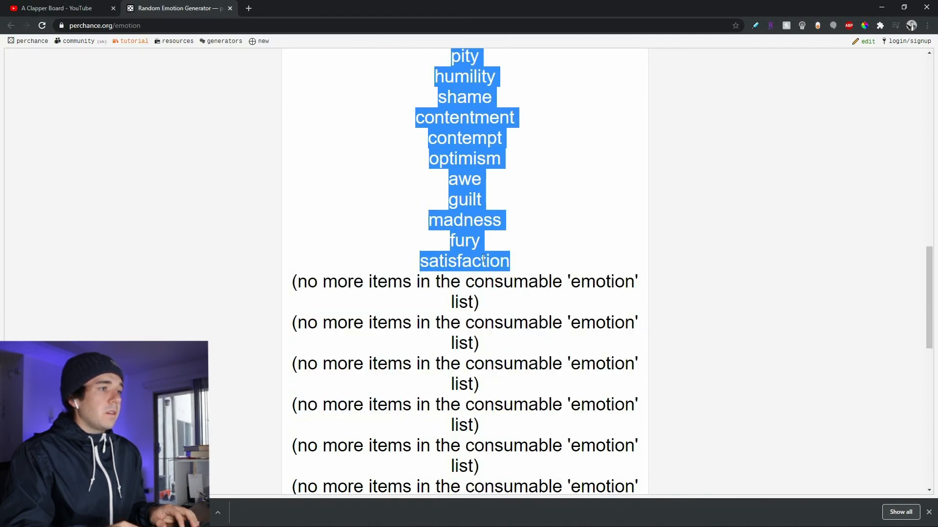
right_click(495, 268)
click(508, 266)
scroll(508, 264, down, 6)
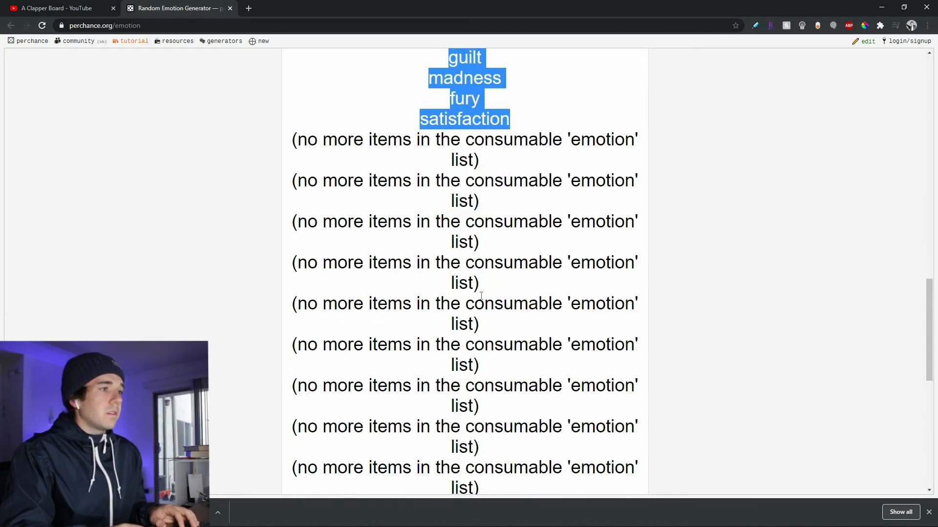
scroll(507, 264, down, 3)
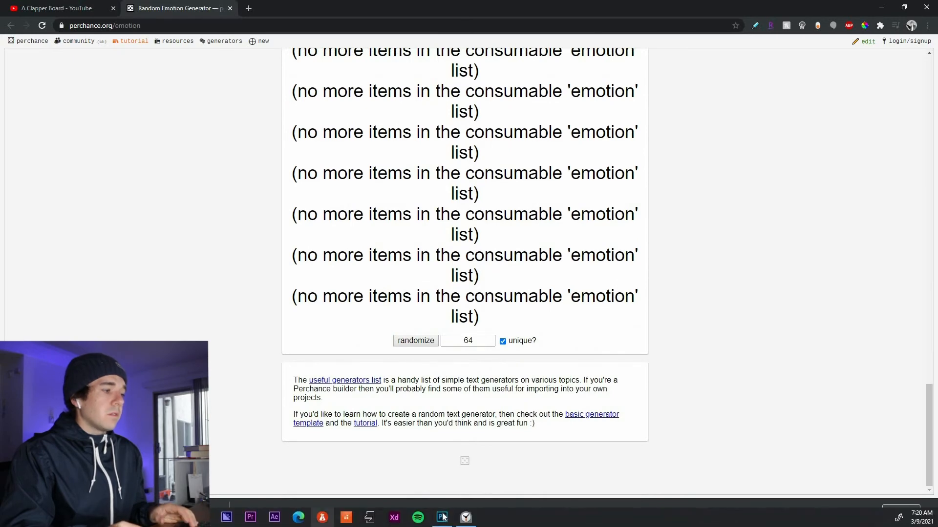
- Switch to Photoshop, paste the emotion list as new text above the pill, and join "pain" and "envy" onto the "love" line
click(442, 518)
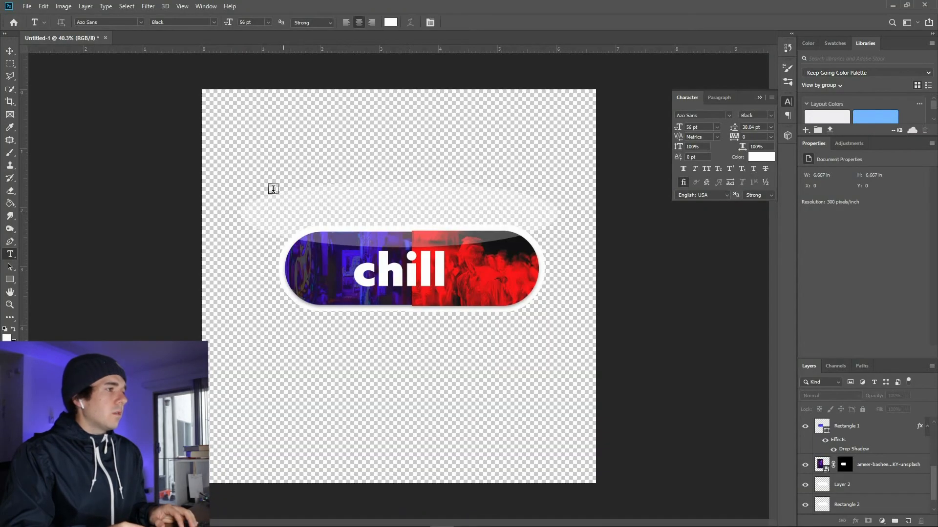
click(318, 204)
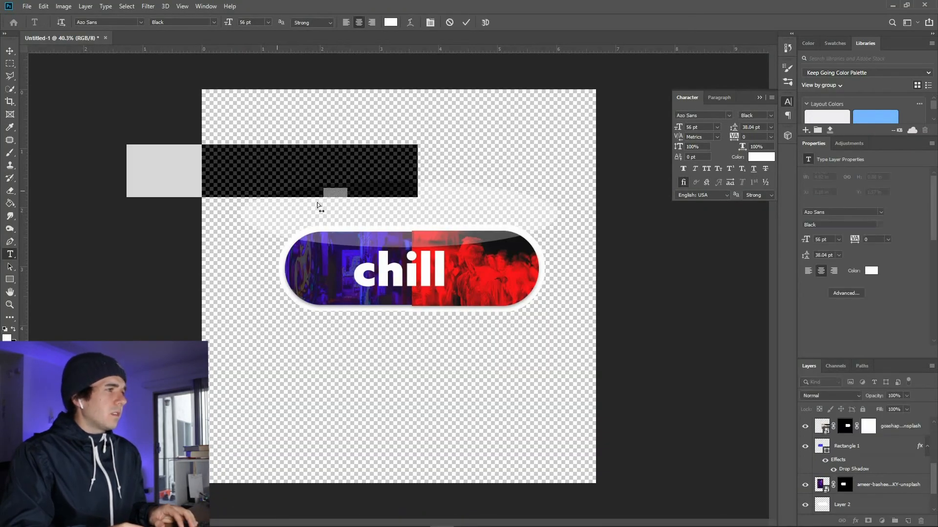
key(ctrl+v)
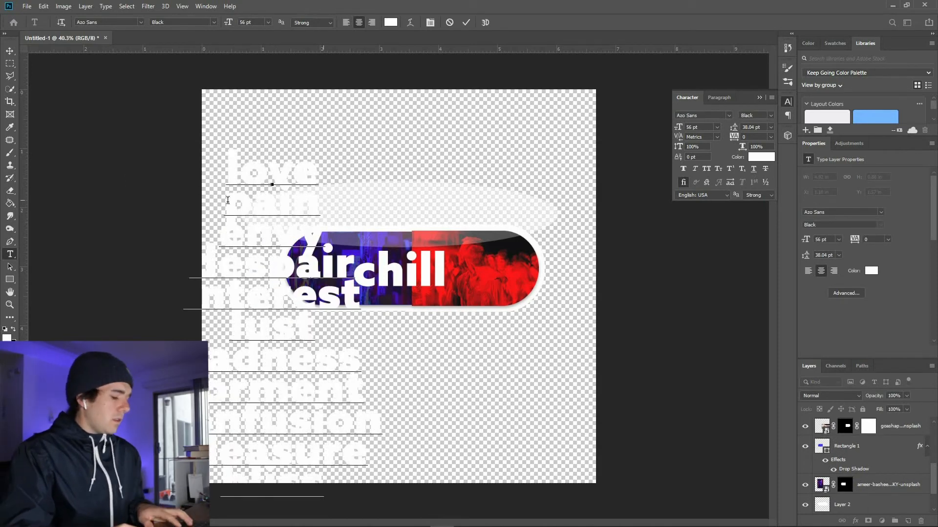
key(BackSpace)
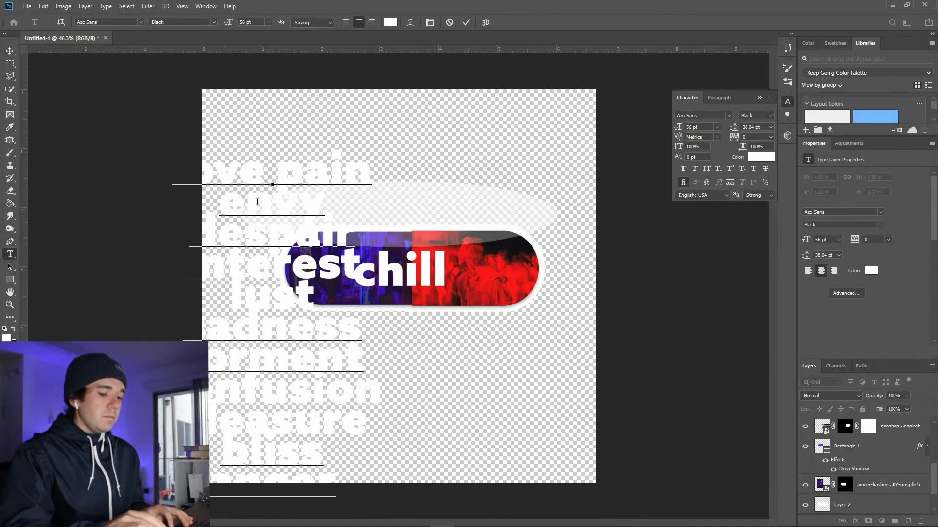
key(BackSpace)
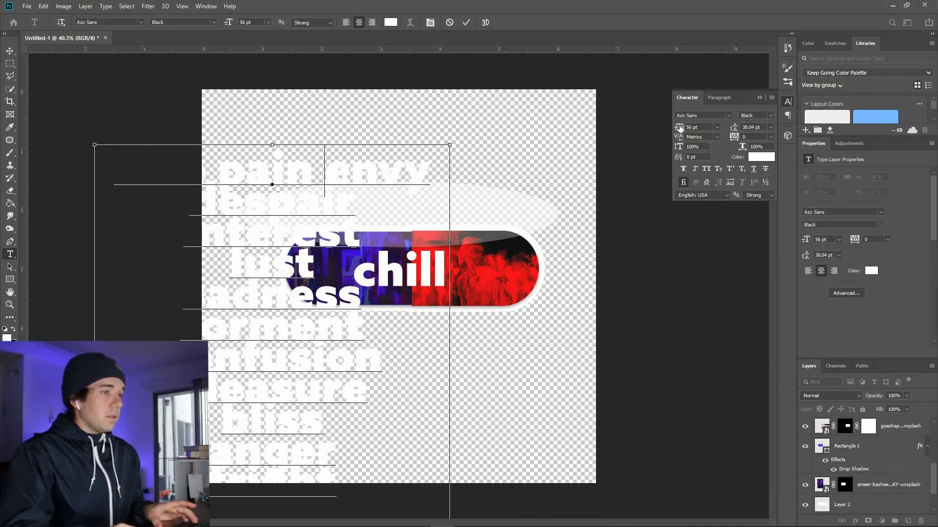
- Set the whole pasted emotion text to 13 pt and colour it black
key(ctrl+a)
drag(677, 127, 654, 132)
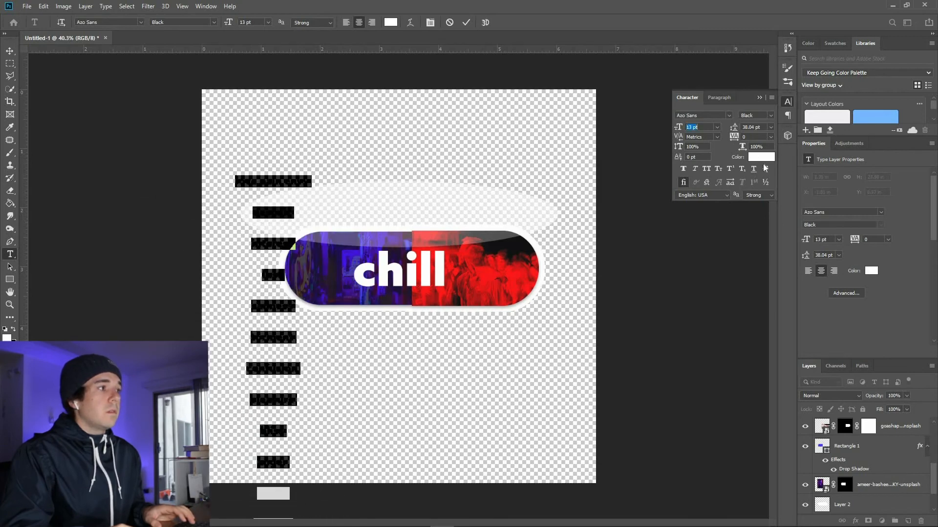
click(760, 156)
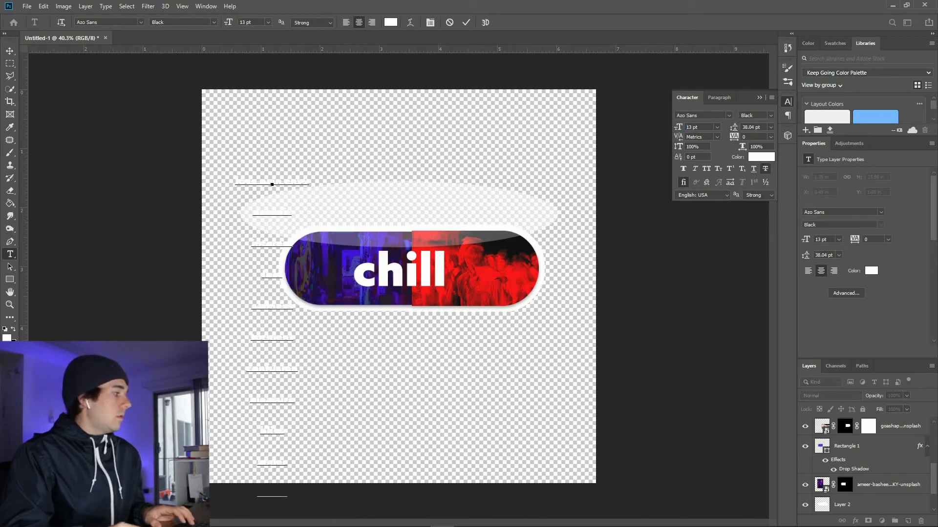
key(Return)
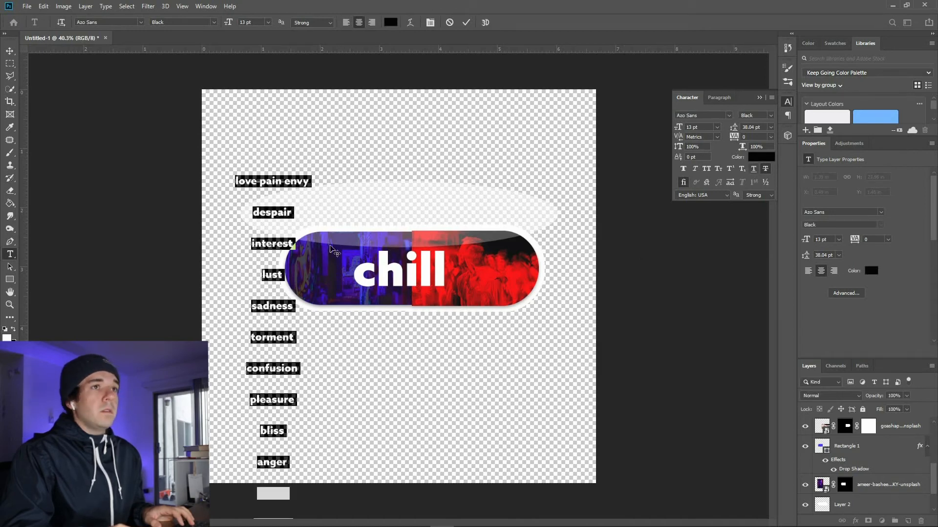
- Join the remaining emotion words, from "despair" through "satisfaction", onto the "love pain envy" line, separated by spaces
click(257, 213)
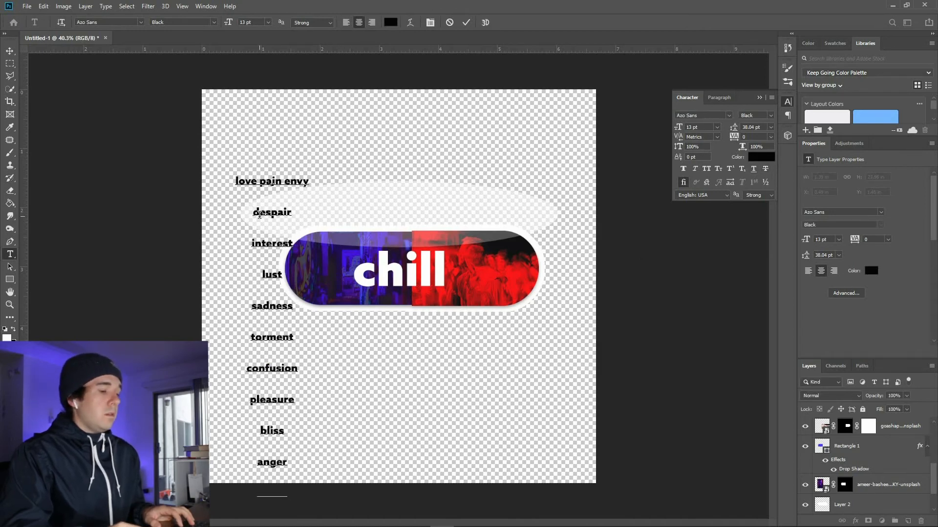
key(BackSpace)
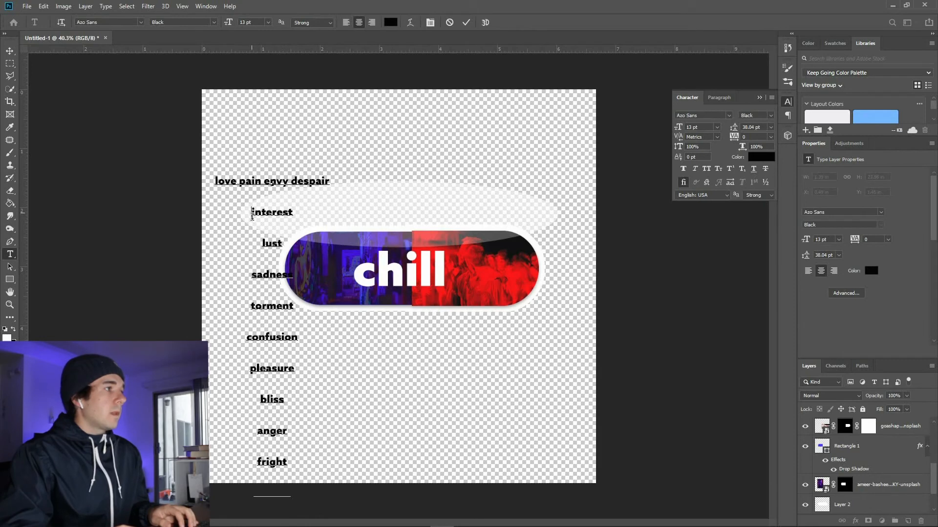
click(252, 213)
key(BackSpace)
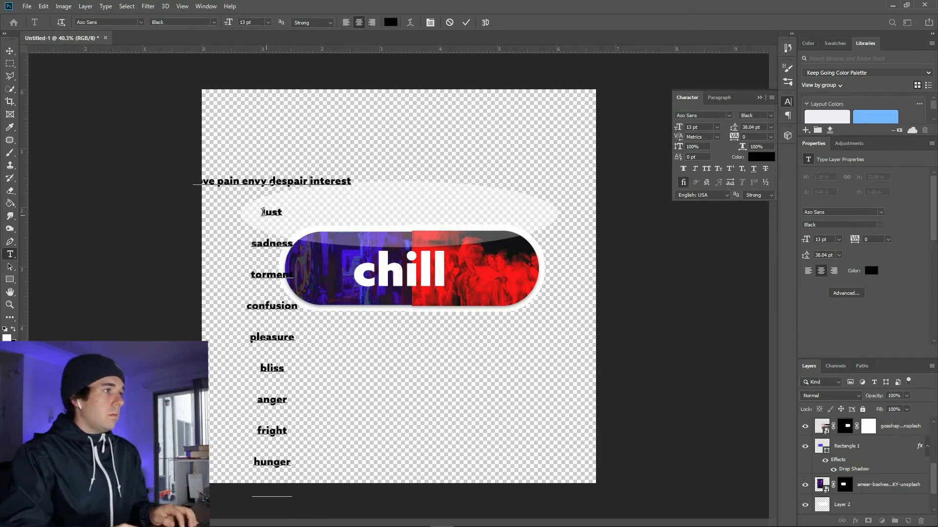
click(262, 213)
key(BackSpace)
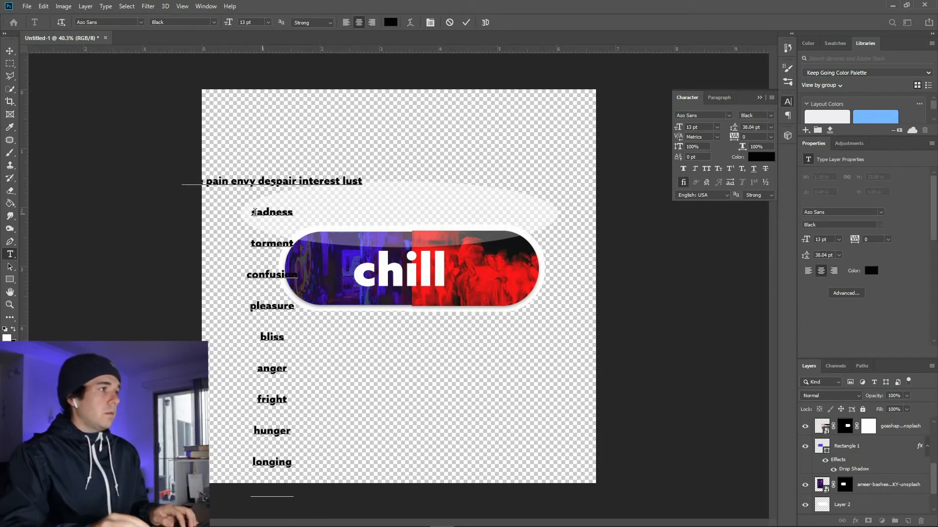
click(255, 213)
key(BackSpace)
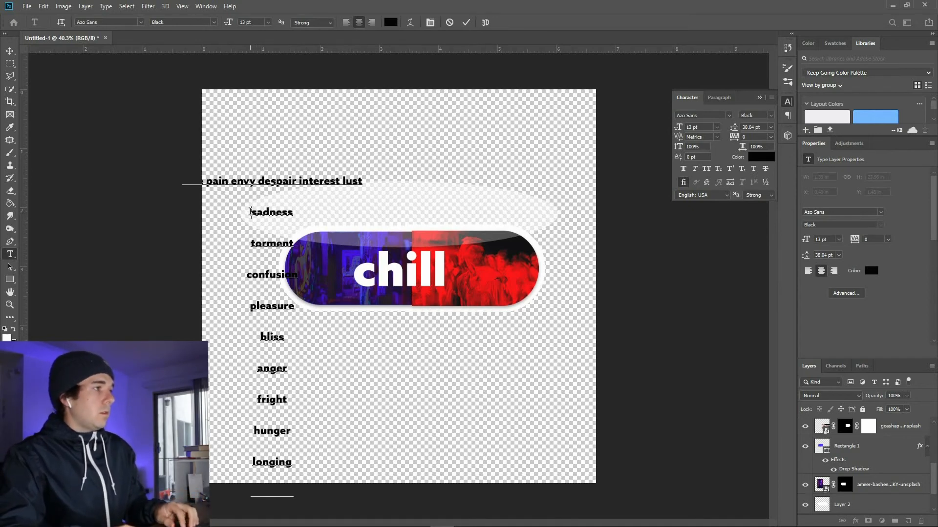
key(BackSpace)
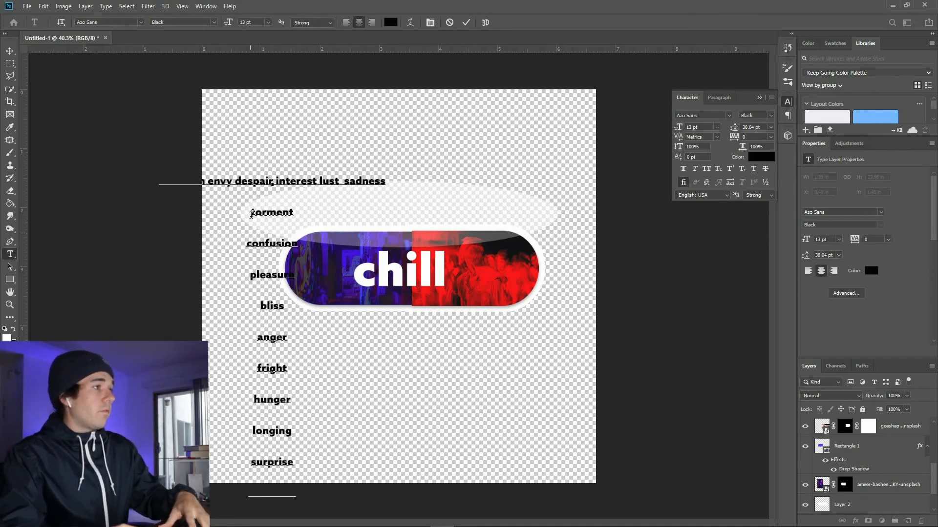
click(248, 217)
key(BackSpace)
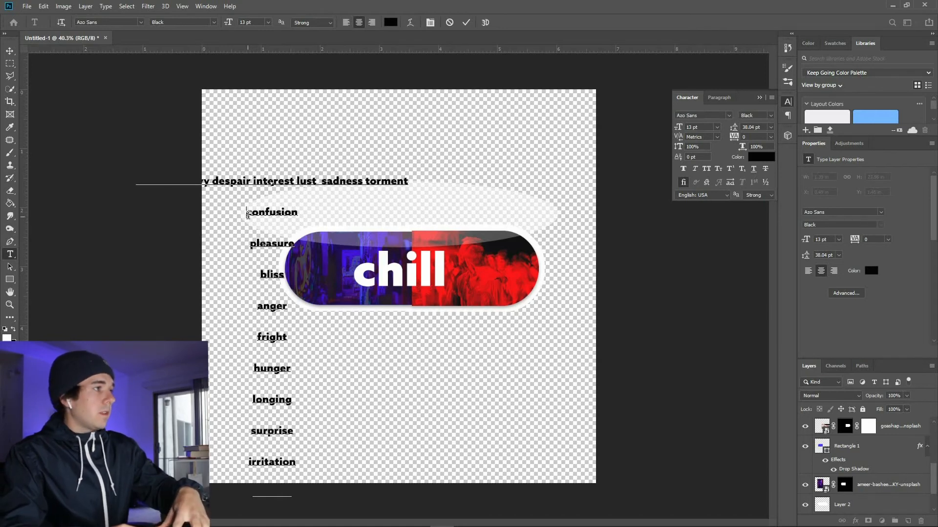
click(249, 215)
key(BackSpace)
key(BackSpace)
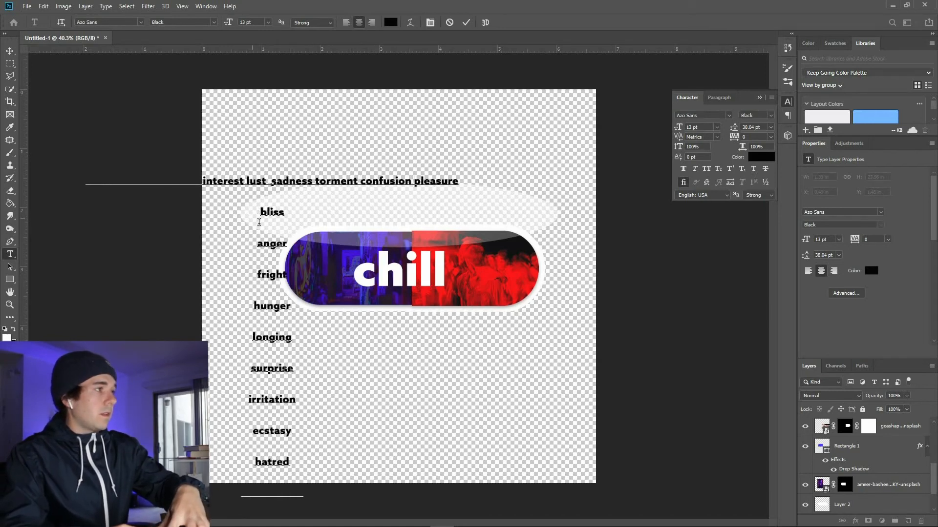
key(BackSpace)
key(BackSpace)
key(BackSpace)
key(BackSpace)
key(BackSpace)
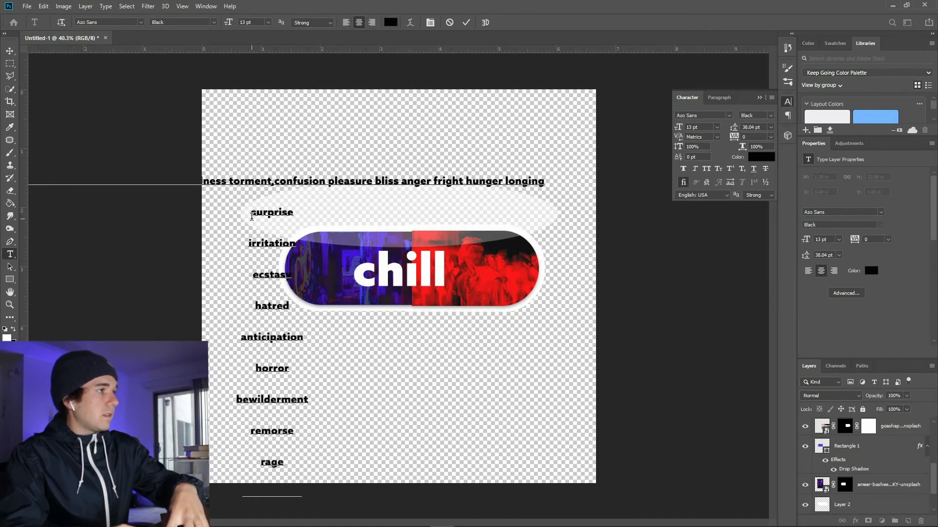
key(BackSpace)
key(BackSpace)
key(BackSpace)
key(BackSpace)
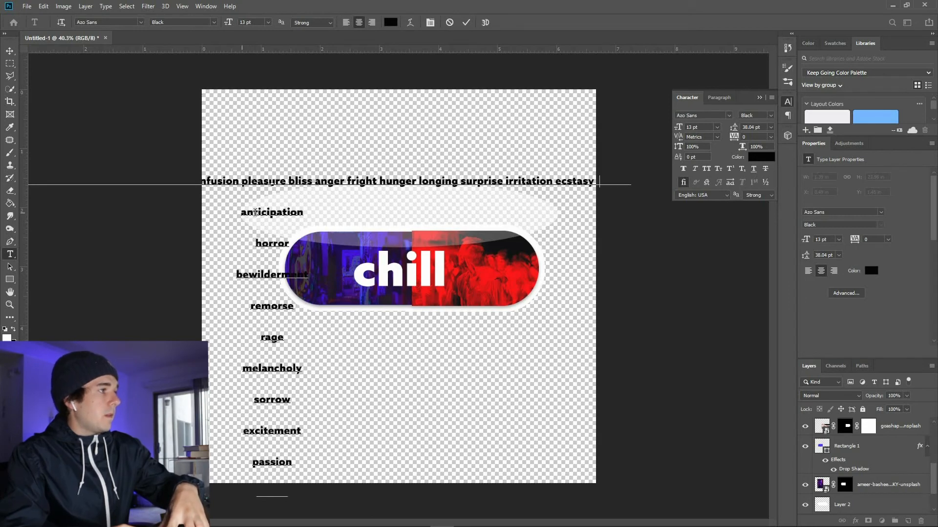
key(BackSpace)
key(BackSpace)
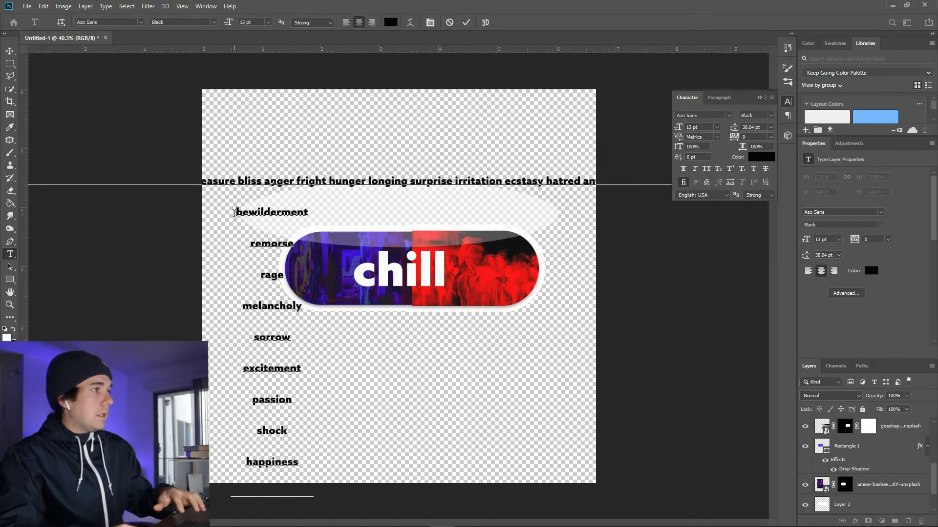
key(BackSpace)
key(BackSpace)
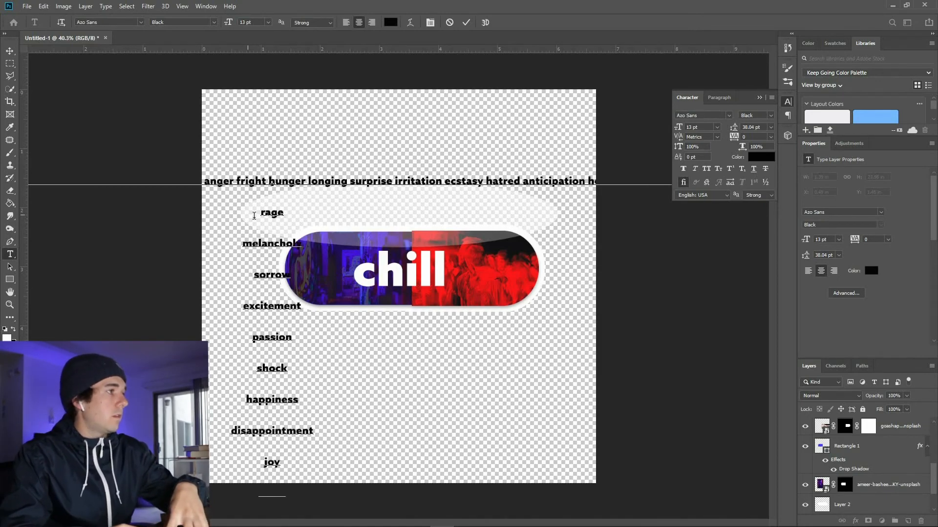
key(BackSpace)
key(BackSpace)
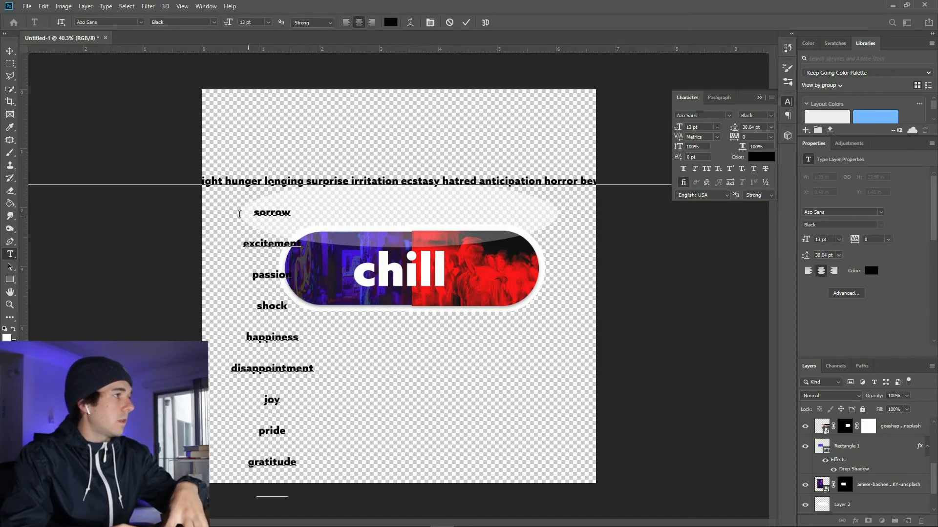
key(BackSpace)
key(BackSpace)
key(BackSpace)
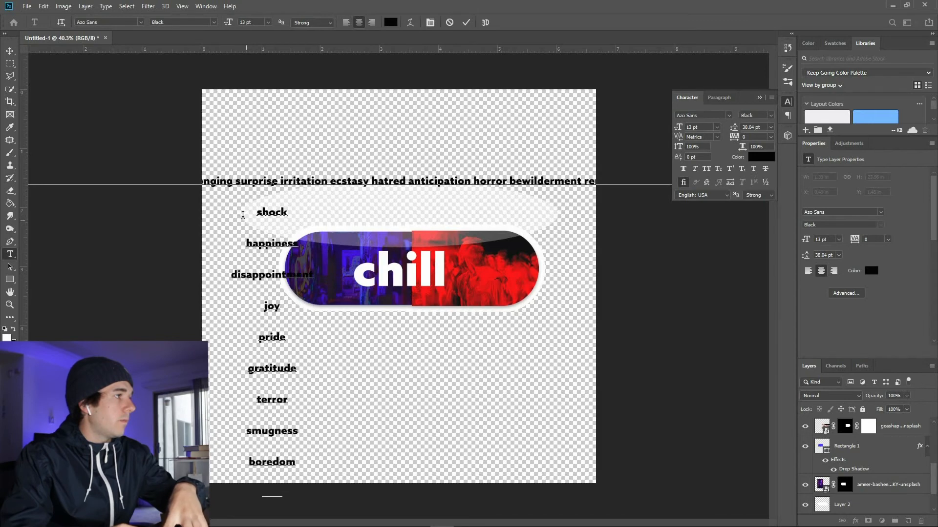
key(BackSpace)
key(BackSpace)
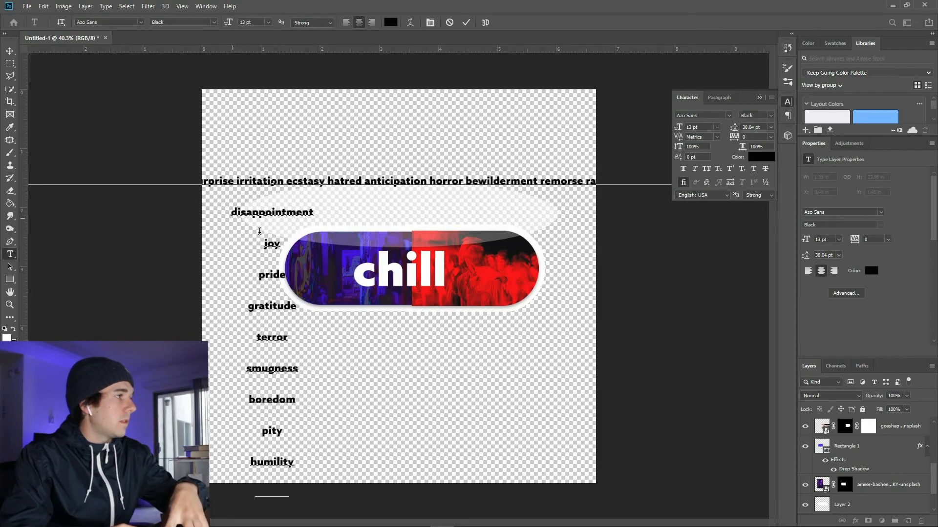
key(BackSpace)
key(BackSpace)
key(BackSpace)
key(BackSpace)
key(BackSpace)
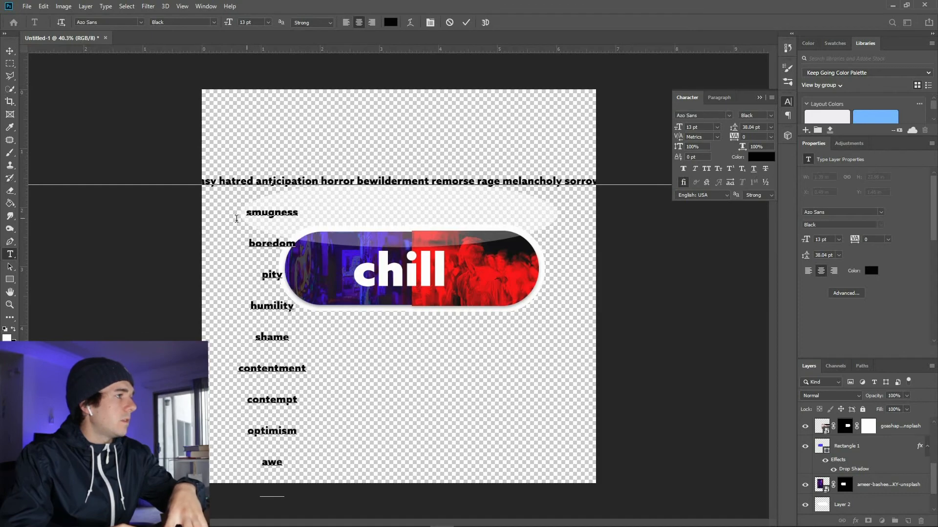
key(BackSpace)
key(BackSpace)
key(BackSpace)
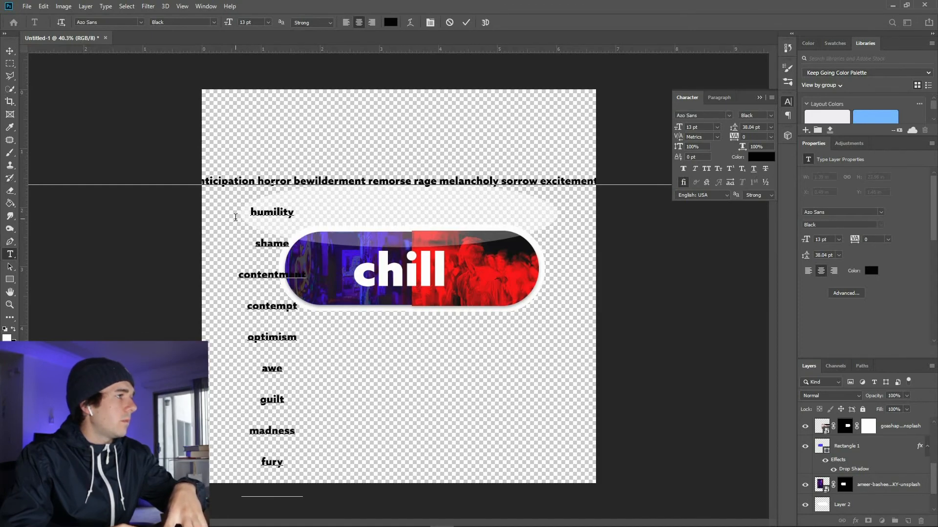
key(BackSpace)
key(BackSpace)
key(BackSpace)
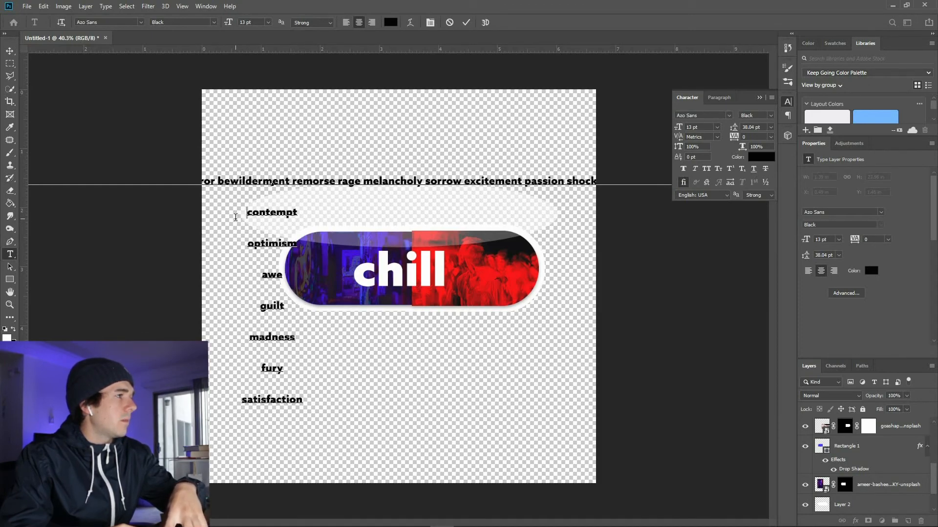
key(BackSpace)
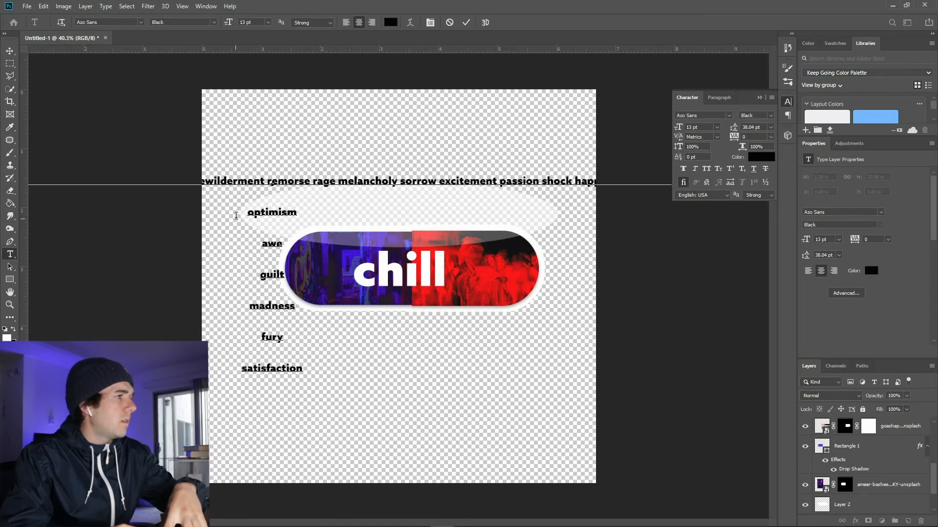
key(BackSpace)
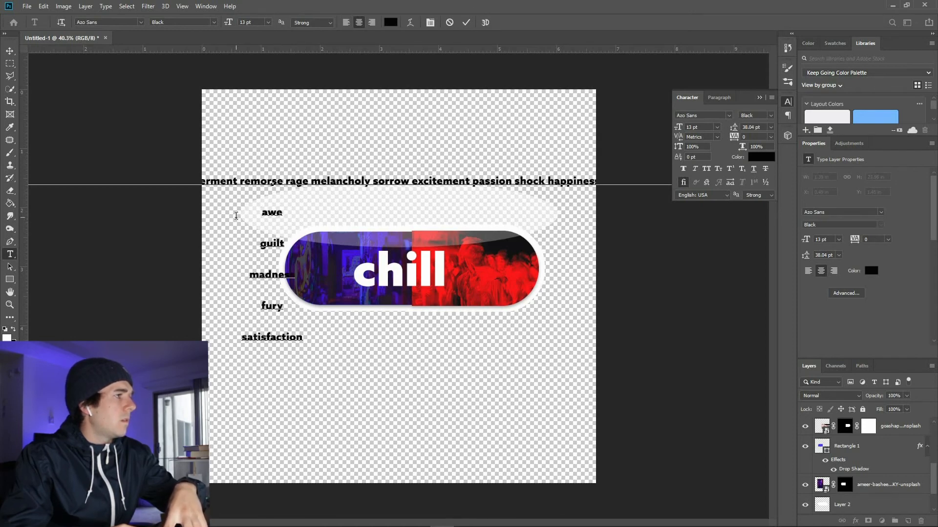
key(BackSpace)
key(BackSpace)
key(BackSpace)
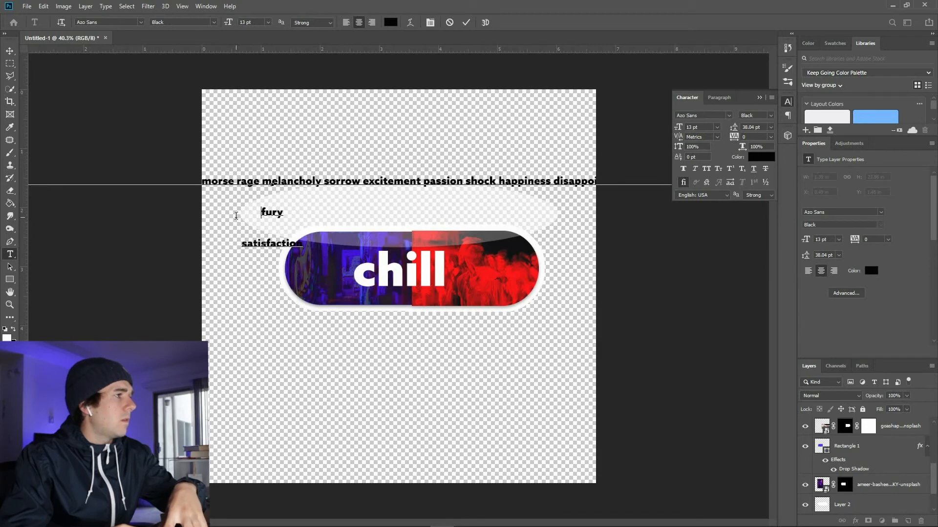
key(BackSpace)
key(BackSpace)
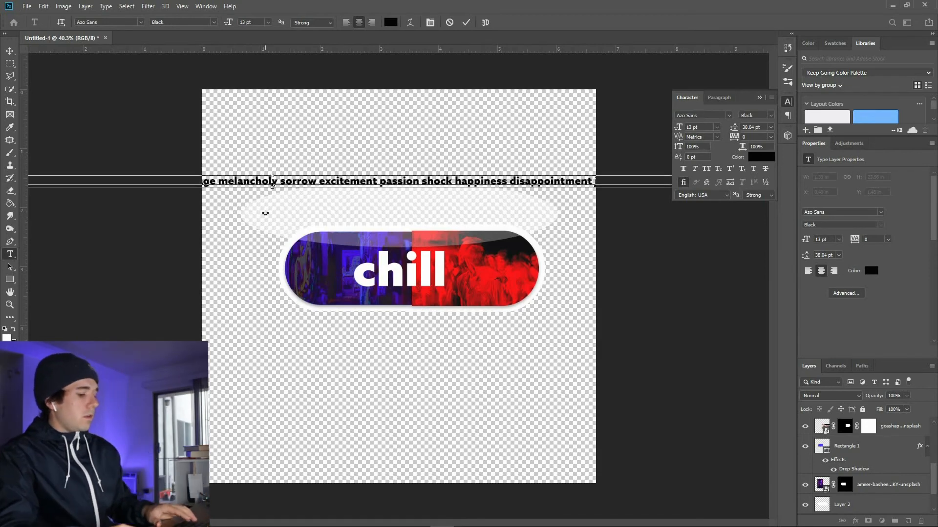
- Commit the single-line emotion text and convert its layer to paragraph text
key(ctrl+a)
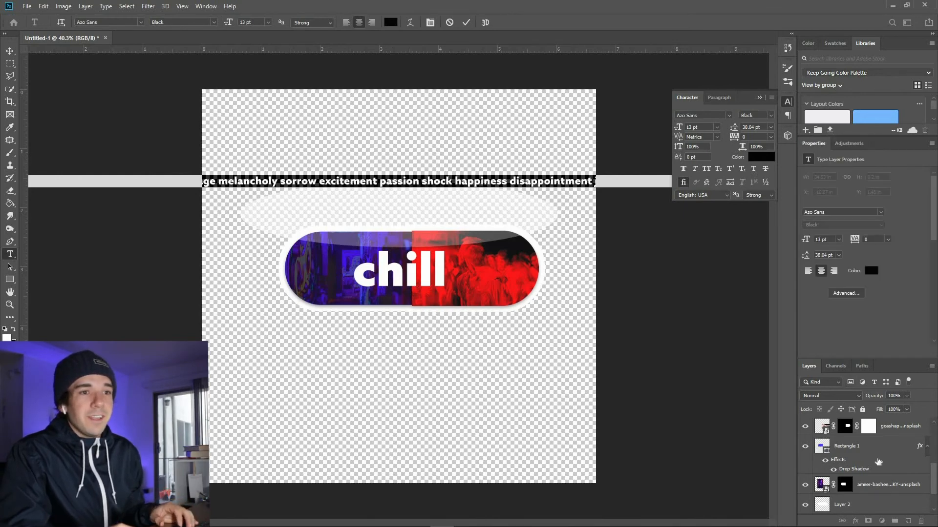
scroll(878, 461, up, 5)
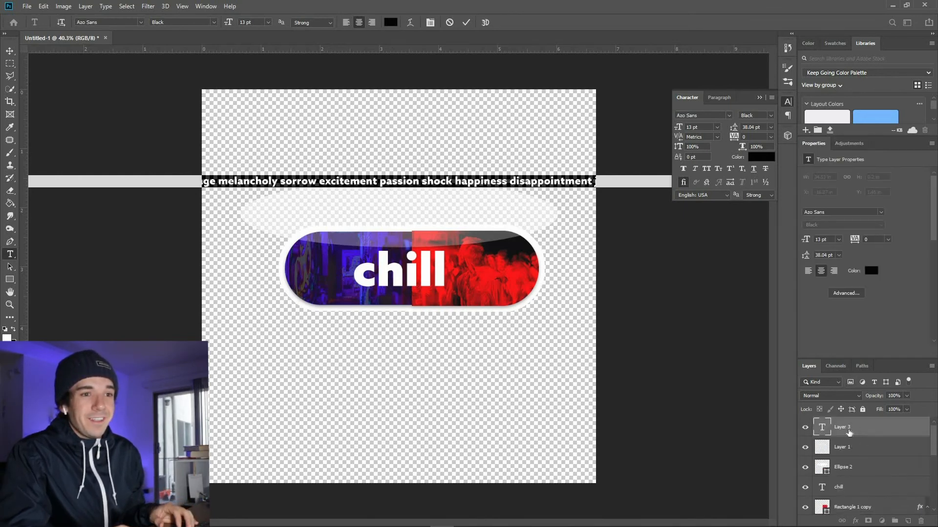
click(849, 430)
right_click(847, 427)
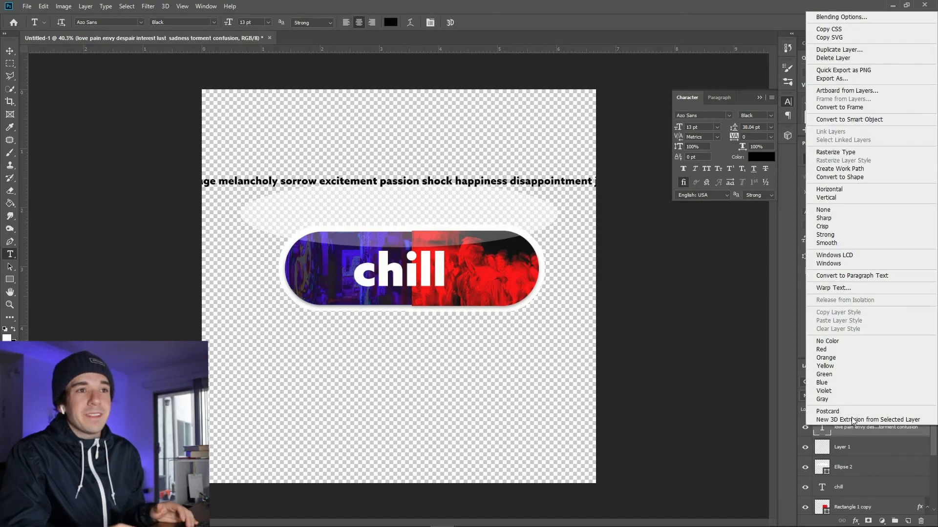
click(852, 276)
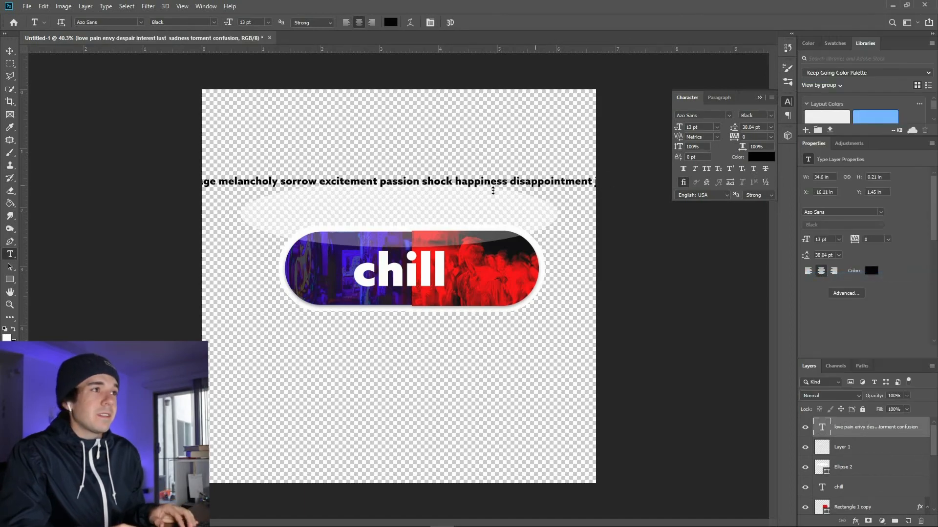
- Narrow the emotion text's bounding box to about 6 in wide and move it over the pill so the words wrap
scroll(409, 234, down, 6)
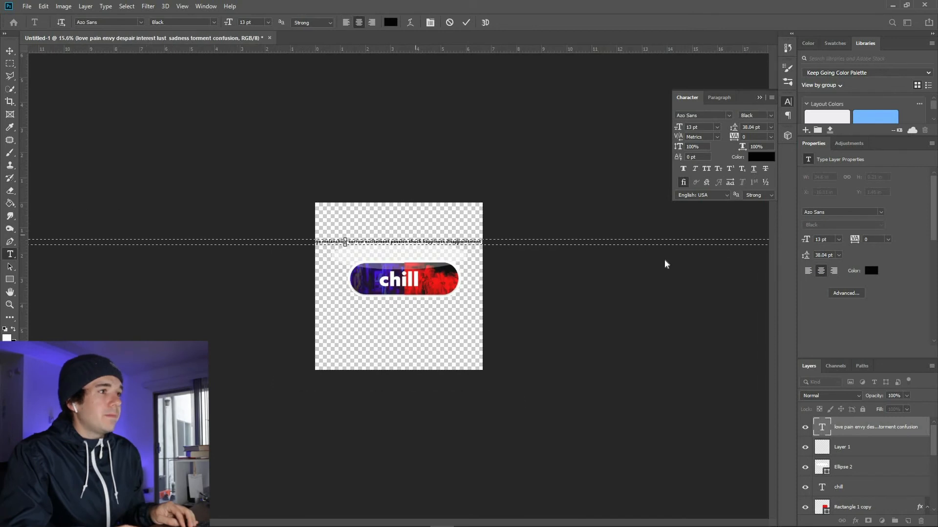
drag(405, 332, 168, 344)
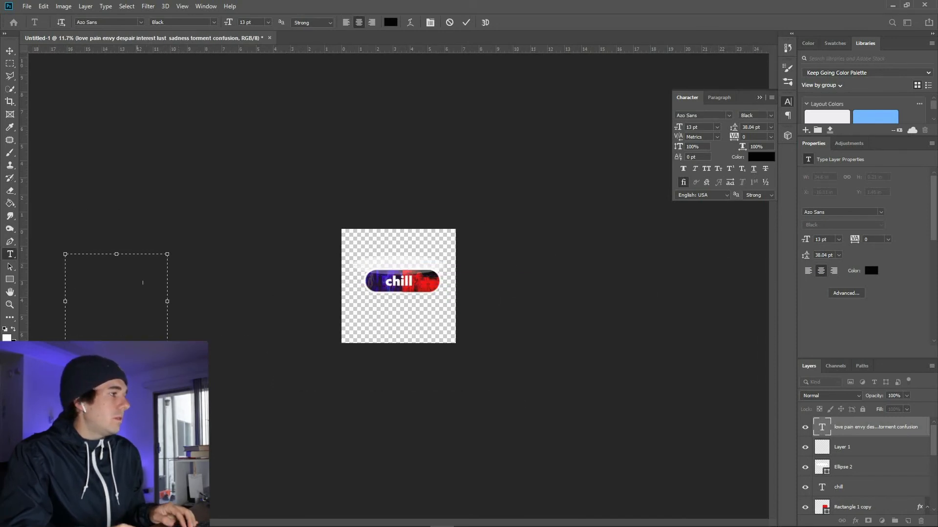
mouse_move(413, 361)
mouse_down()
mouse_move(424, 365)
mouse_move(405, 361)
mouse_move(414, 364)
mouse_up()
scroll(404, 289, up, 4)
scroll(404, 288, up, 10)
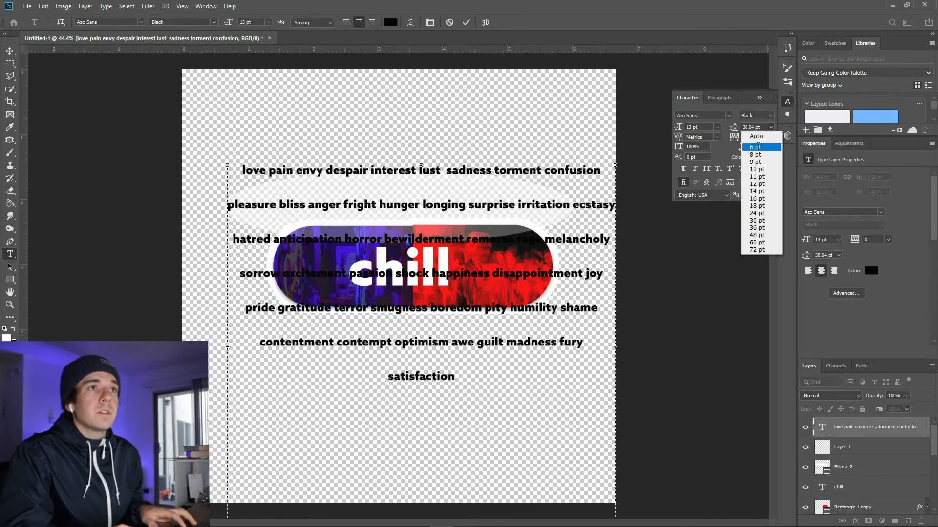
- Tighten the leading of the whole emotion paragraph, trying 8 pt and settling on 10 pt
click(756, 147)
key(ctrl+a)
click(771, 127)
click(754, 160)
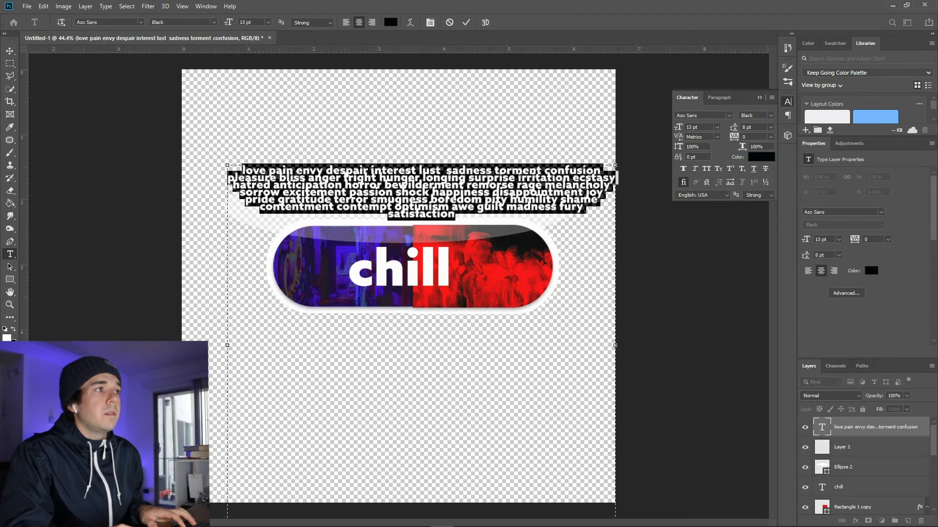
click(771, 127)
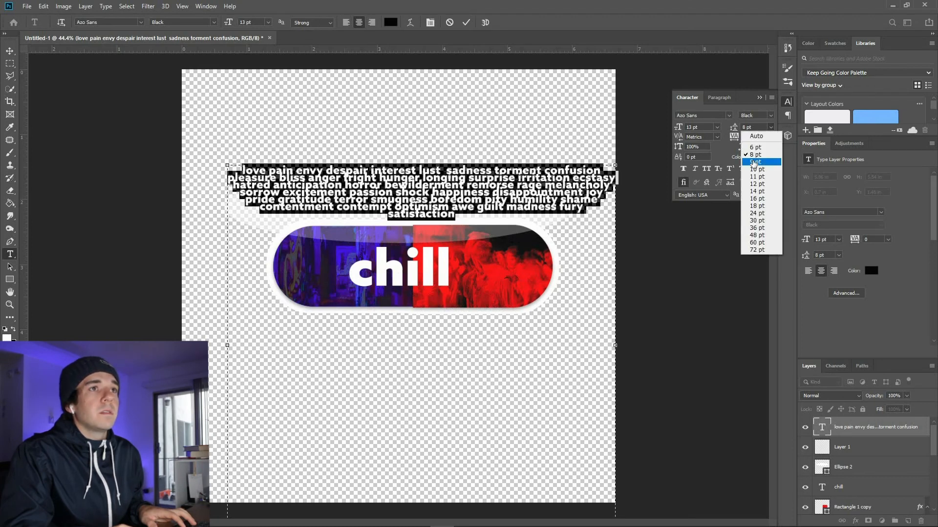
click(754, 165)
click(771, 127)
click(756, 170)
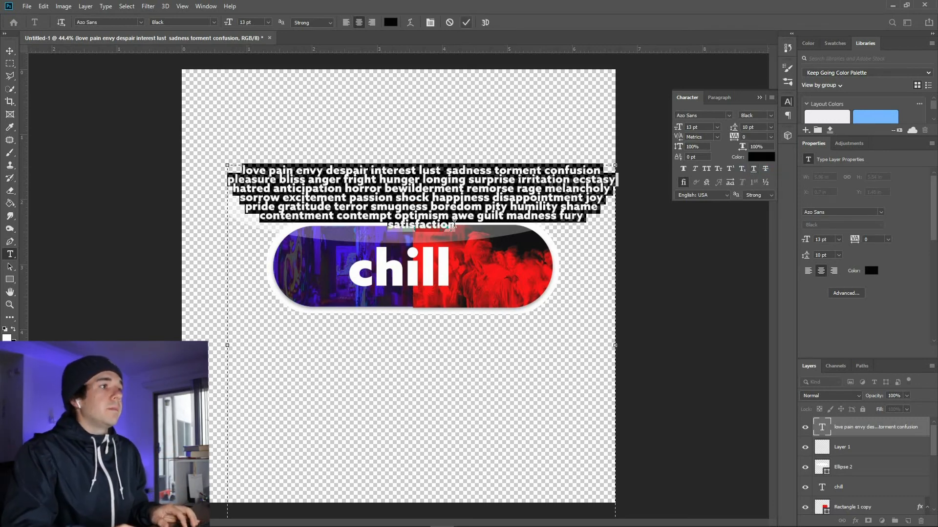
- Undo the loosely spaced pasted copy, copy the whole emotion text, and paste it after "satisfaction" with 10 pt leading
click(455, 221)
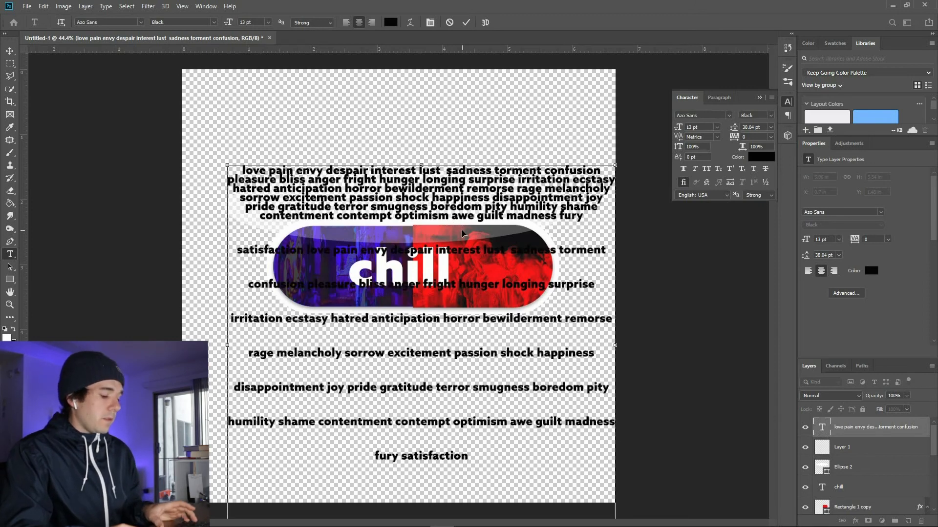
key(ctrl+z)
key(ctrl+a)
key(ctrl+c)
key(Right)
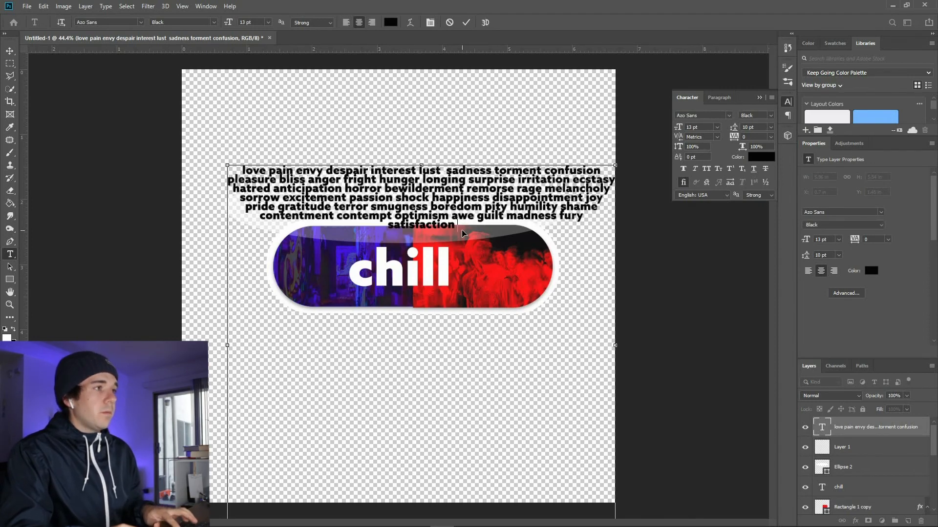
key(ctrl+v)
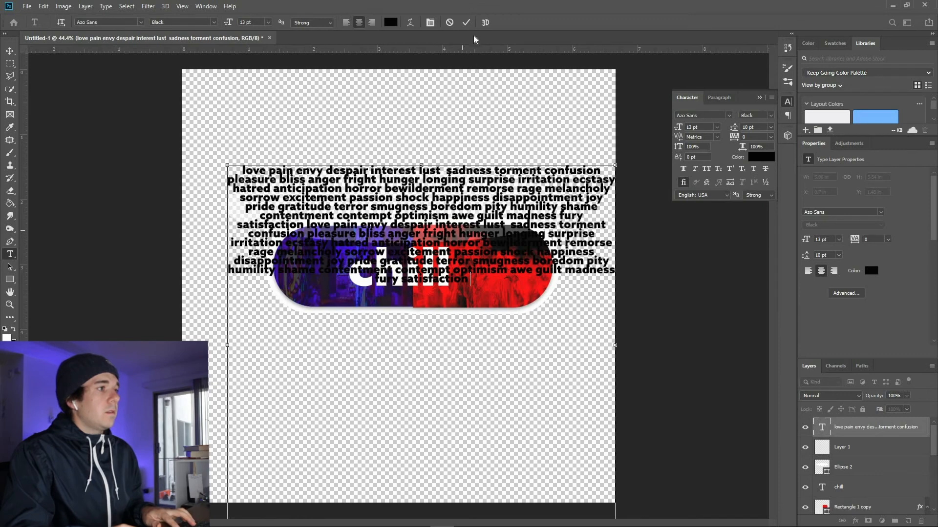
- Paste further copies of the emotion text at the paragraph's end until it reaches the canvas's lower edge, and commit the text
key(ctrl+v)
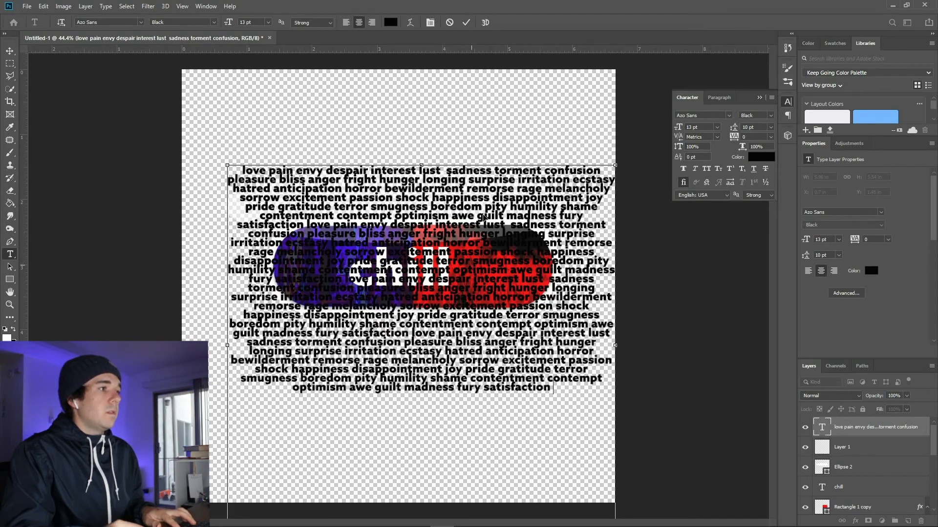
key(ctrl+v)
key(ctrl+v)
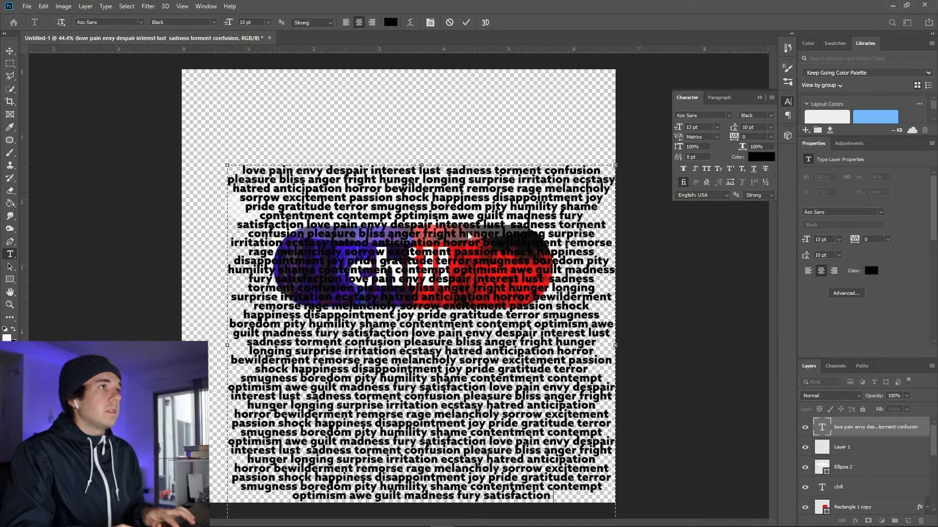
click(607, 153)
key(v)
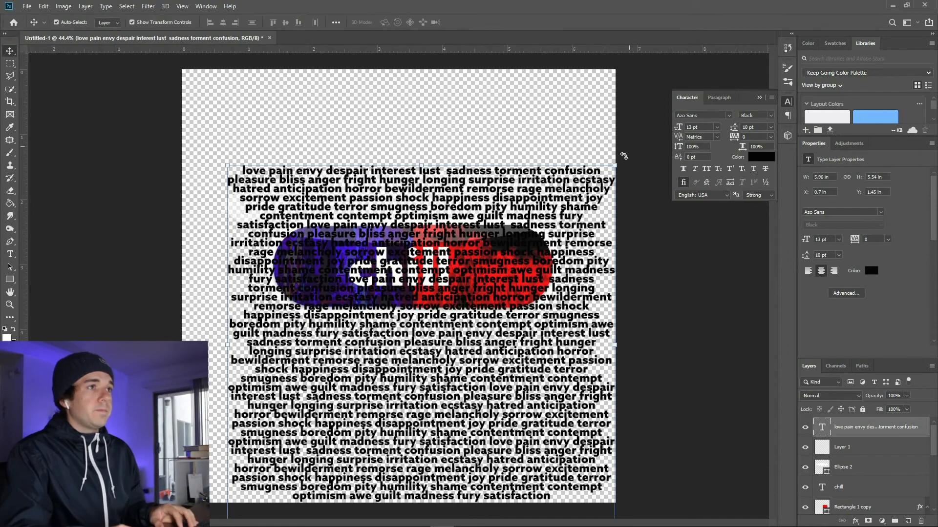
- Rotate the emotion text block about 30° counterclockwise and reduce its font size to 5.01 pt
drag(495, 126, 406, 232)
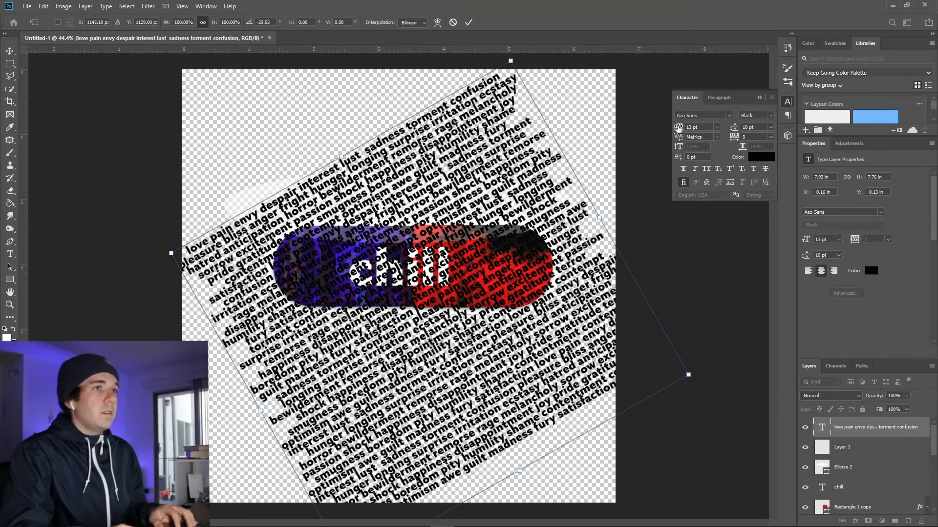
key(Return)
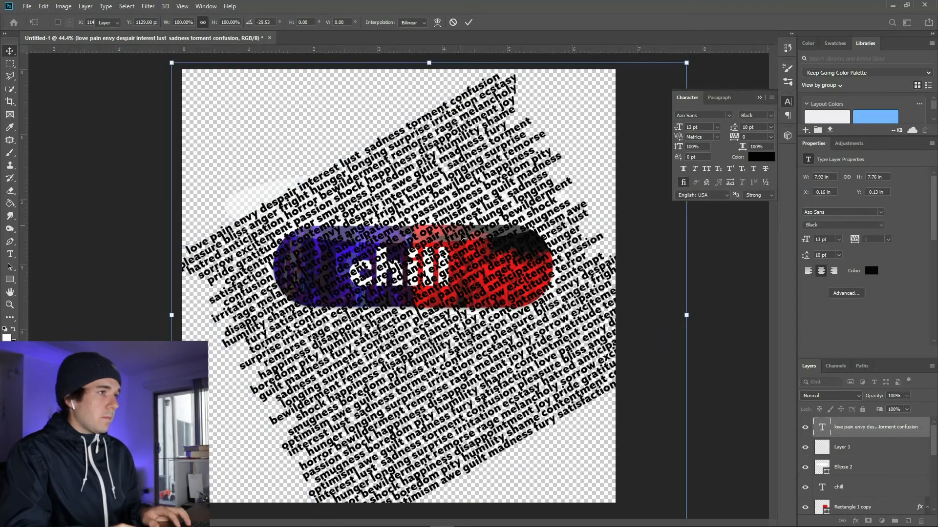
double_click(522, 186)
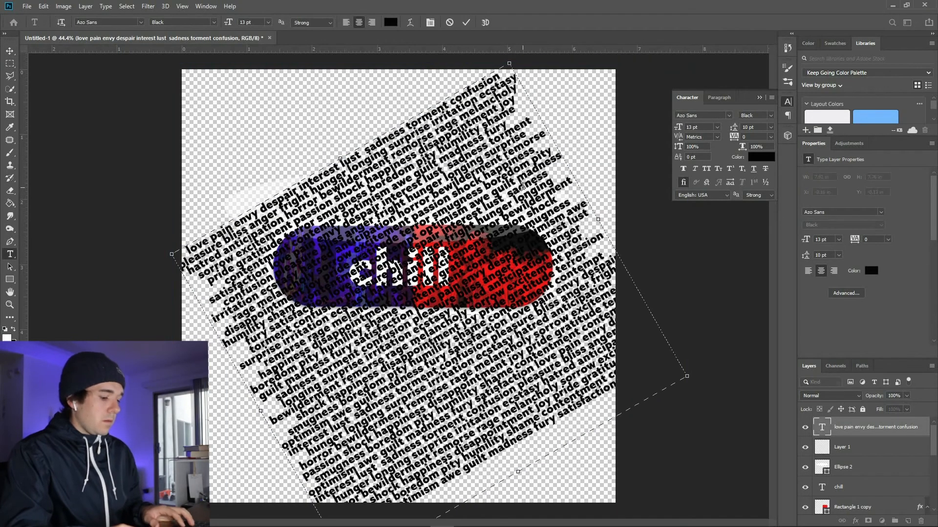
drag(685, 127, 678, 129)
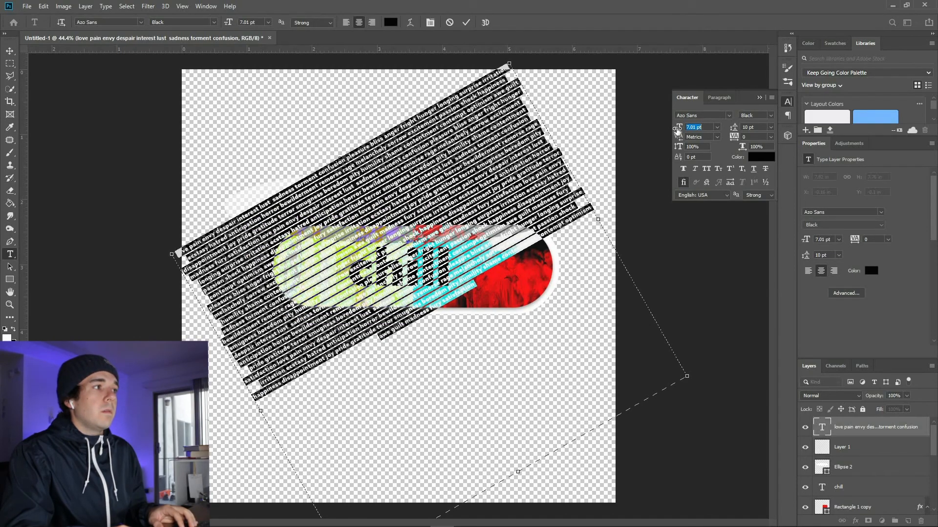
drag(678, 130, 677, 130)
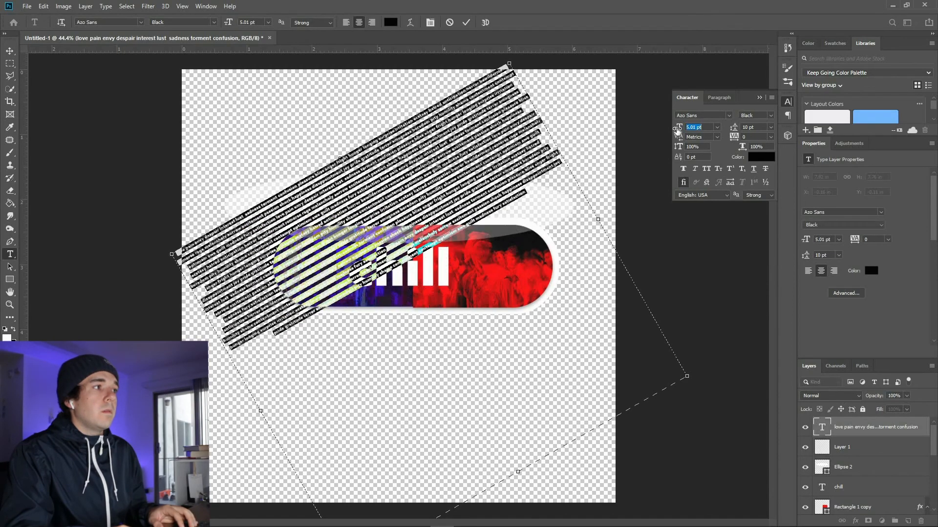
click(465, 22)
- Paste more copies of the emotion text into the slanted paragraph so it covers the whole pill, and commit the text
double_click(450, 170)
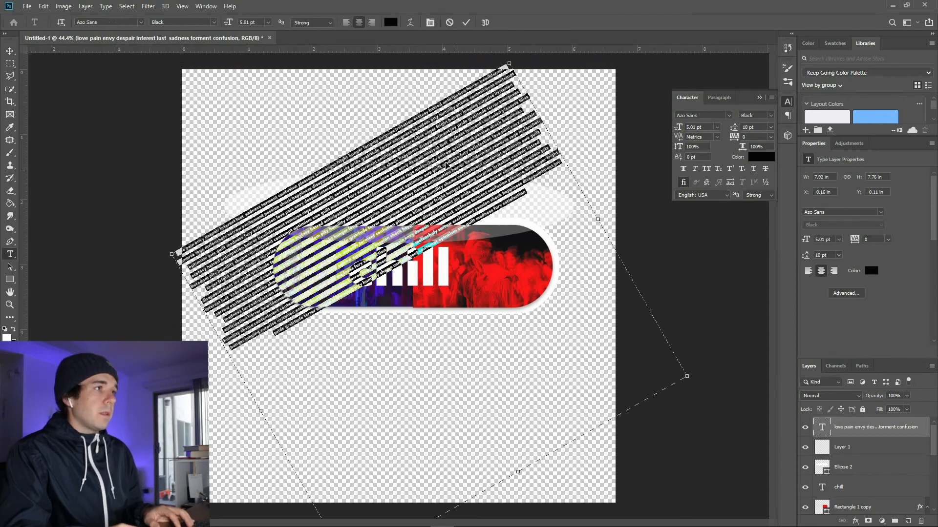
key(ctrl+v)
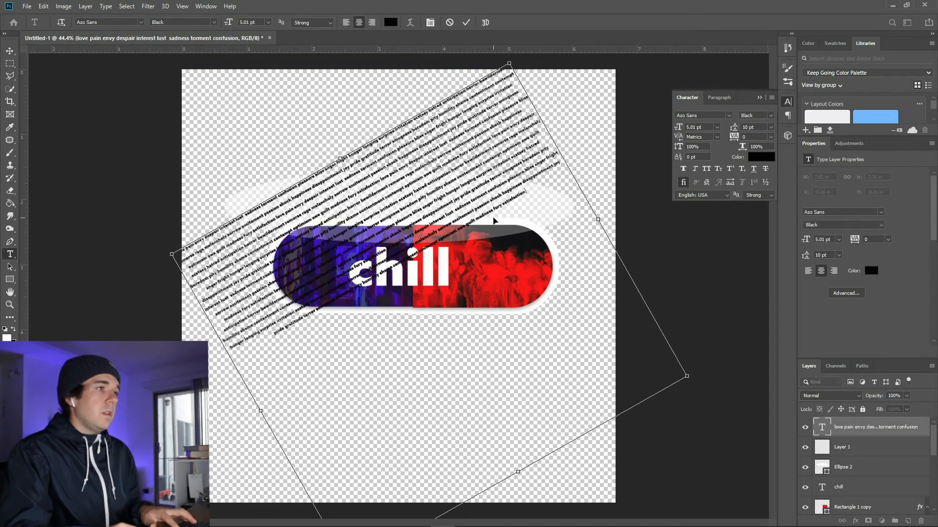
key(ctrl+v)
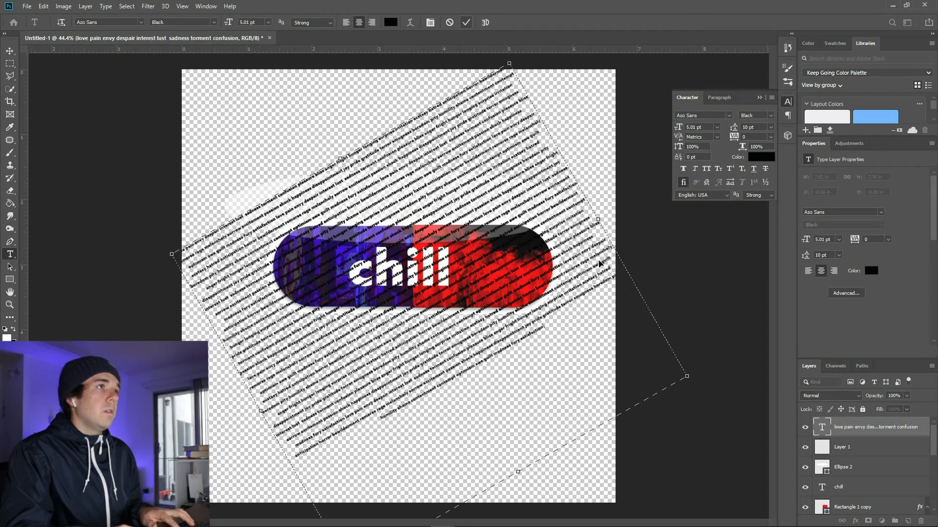
key(ctrl+Return)
key(v)
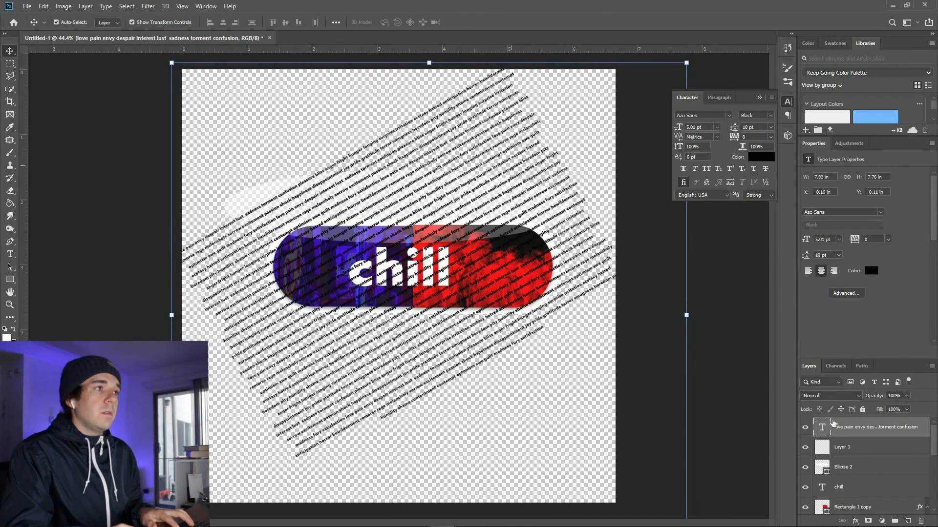
- Tighten the emotion paragraph's leading, trying 8 pt and settling on 6 pt
click(771, 127)
click(760, 155)
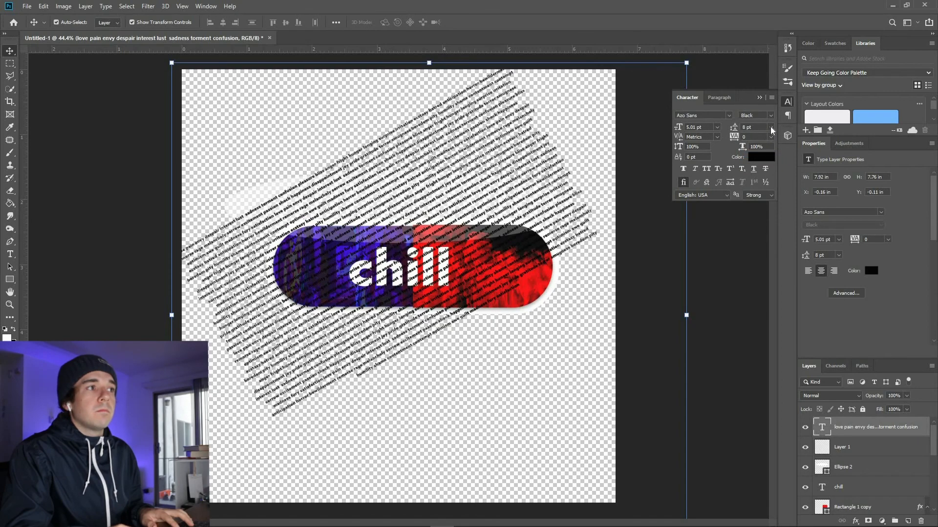
click(770, 127)
click(760, 139)
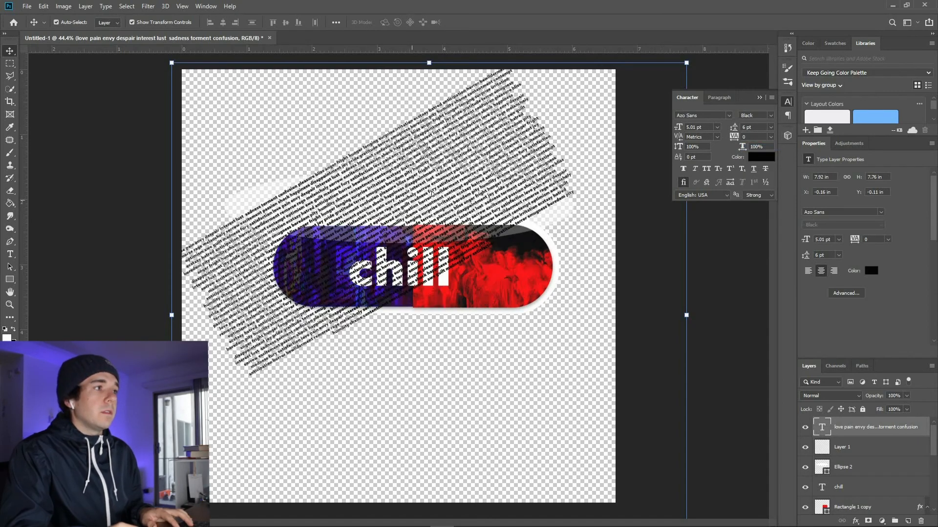
- Center the emotion text block over the pill and rotate it about 15.5° clockwise to a shallower slant
drag(445, 211, 467, 235)
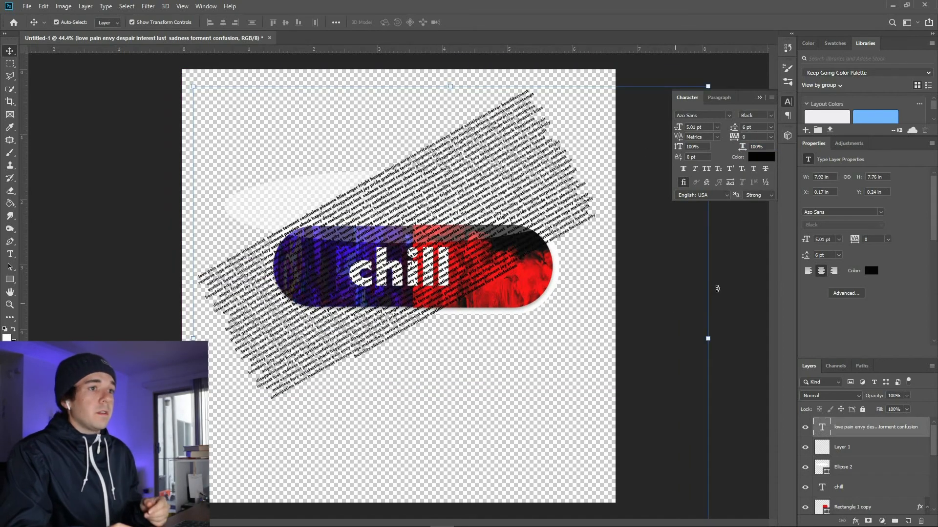
drag(721, 350, 706, 408)
mouse_move(492, 211)
mouse_down()
mouse_move(492, 195)
mouse_move(492, 212)
mouse_up()
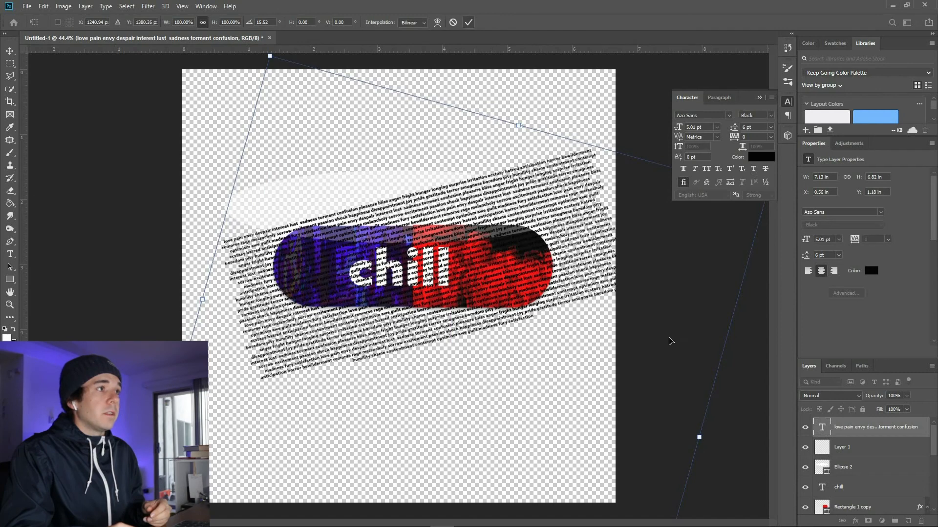
key(Return)
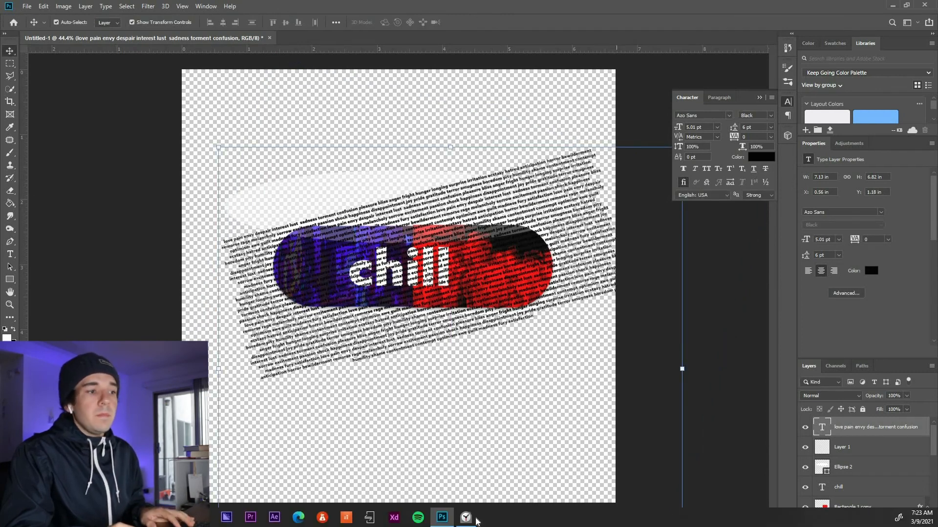
- Locate the white outline layer, Layer 2, and rasterize the emotion text layer
click(472, 520)
click(838, 447)
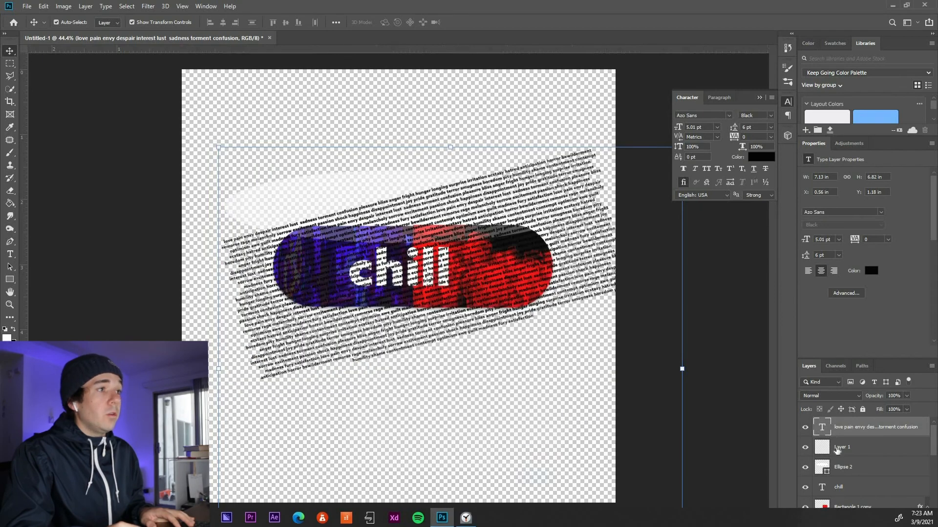
scroll(831, 457, down, 3)
ctrl+click(826, 466)
scroll(829, 469, down, 3)
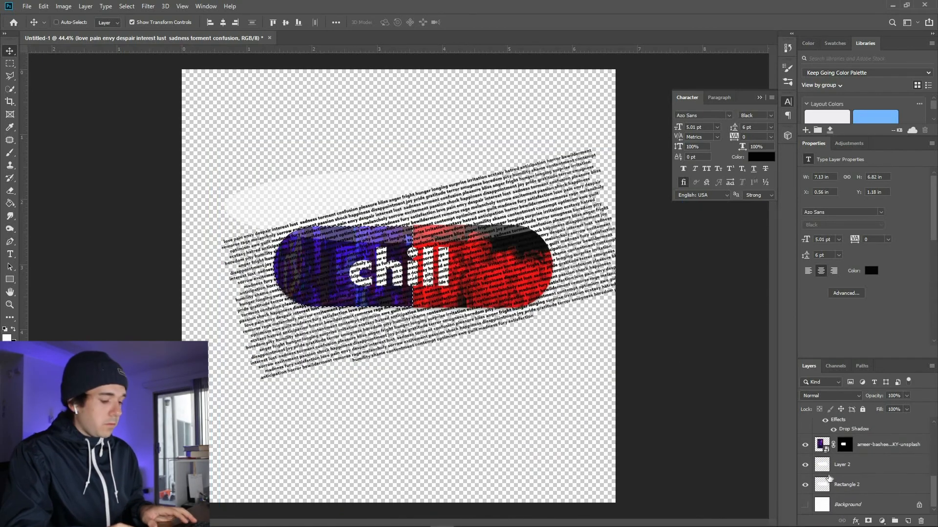
click(826, 470)
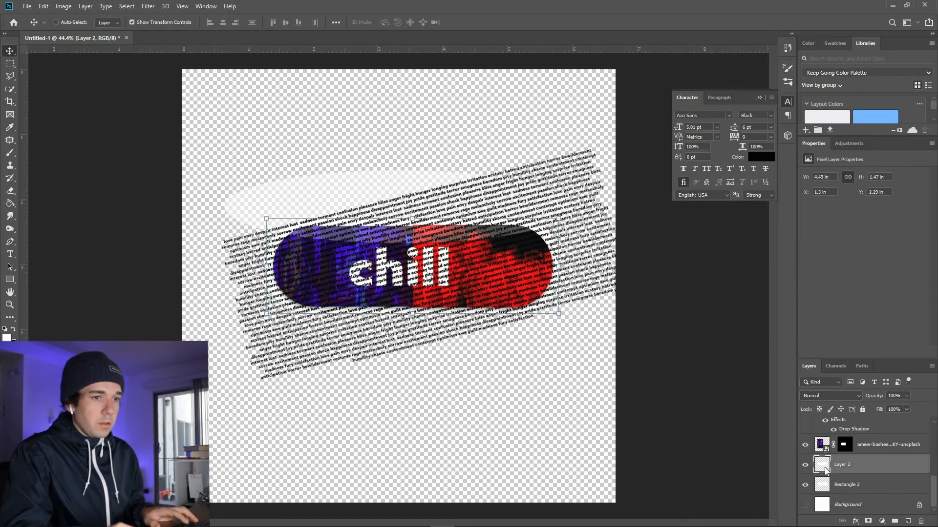
scroll(840, 459, up, 5)
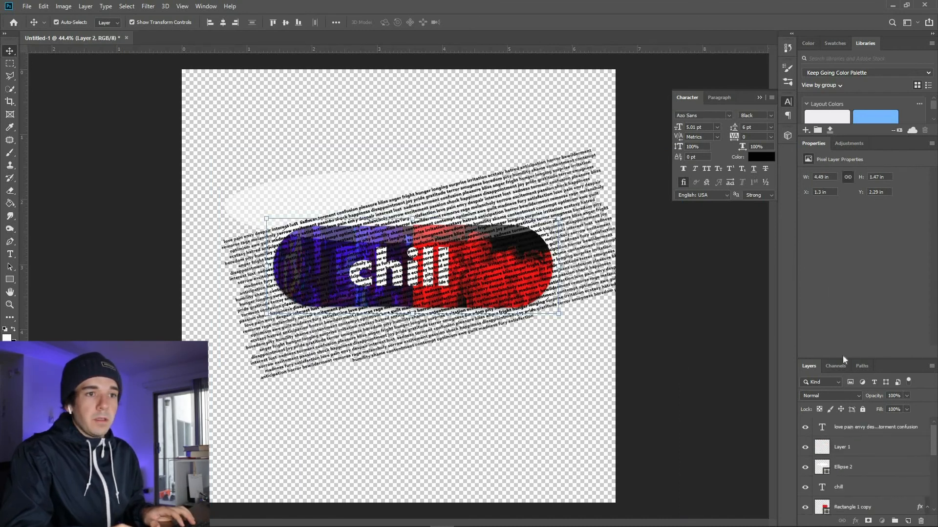
right_click(859, 428)
click(834, 152)
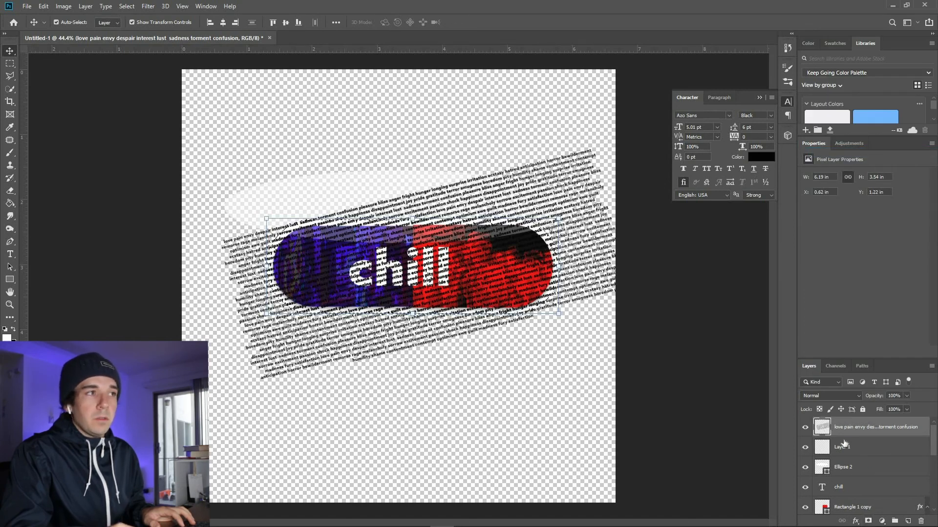
- Mask the emotion text to the outline of Layer 2 and move its layer directly above Layer 2, below the pill photo
scroll(850, 462, down, 5)
scroll(860, 502, up, 5)
click(868, 521)
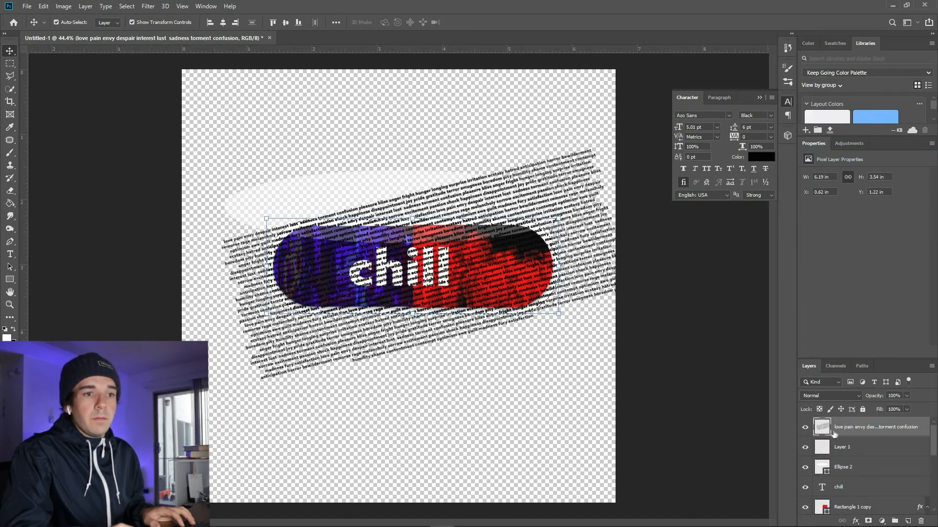
drag(860, 428, 867, 492)
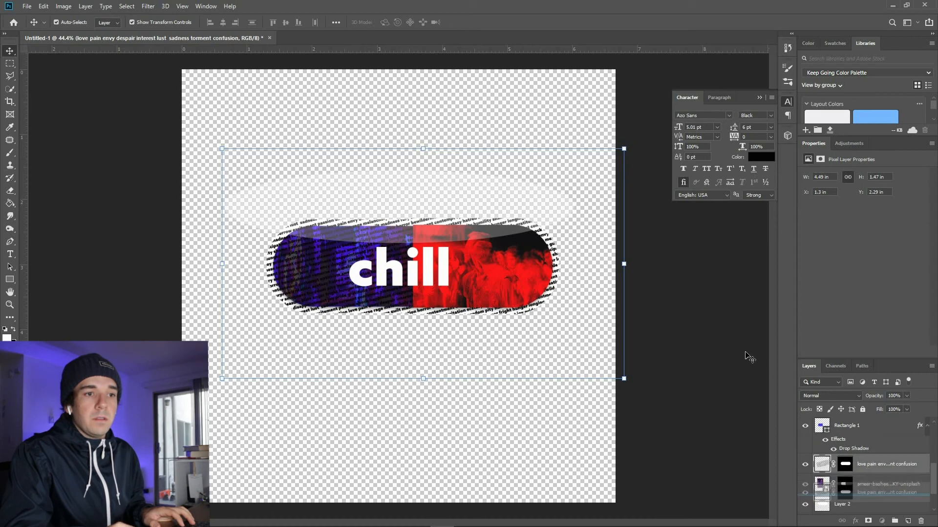
click(683, 334)
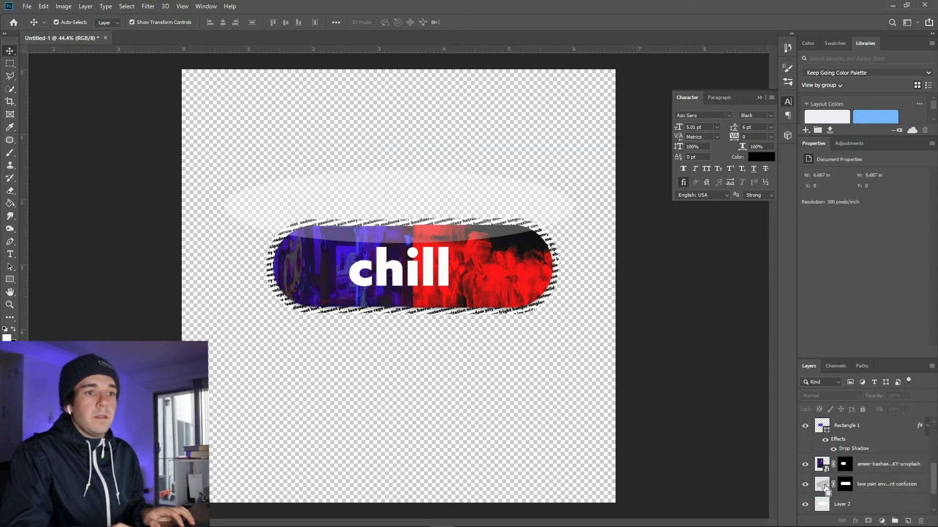
- Load the outline of Layer 2 as a selection and add it as a layer mask to Rectangle 2
scroll(856, 480, down, 1)
scroll(855, 480, down, 1)
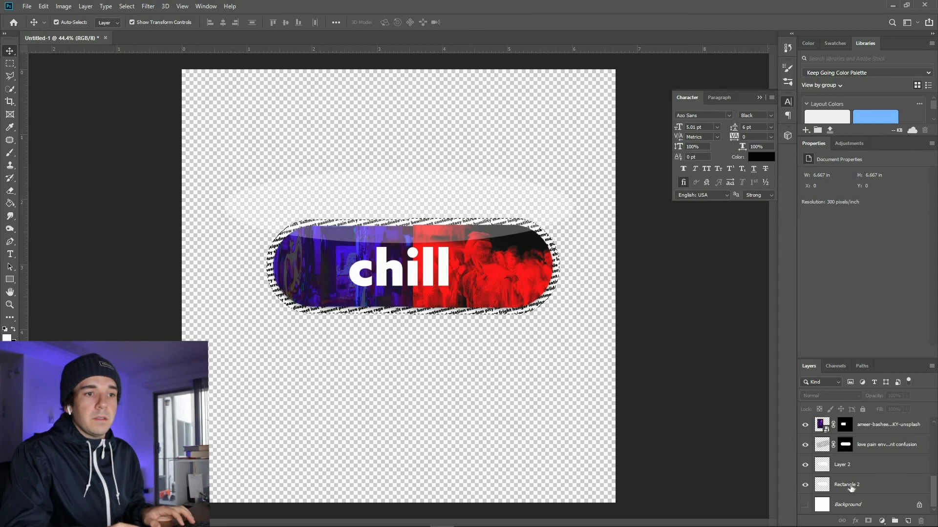
click(852, 486)
click(868, 521)
scroll(862, 487, up, 5)
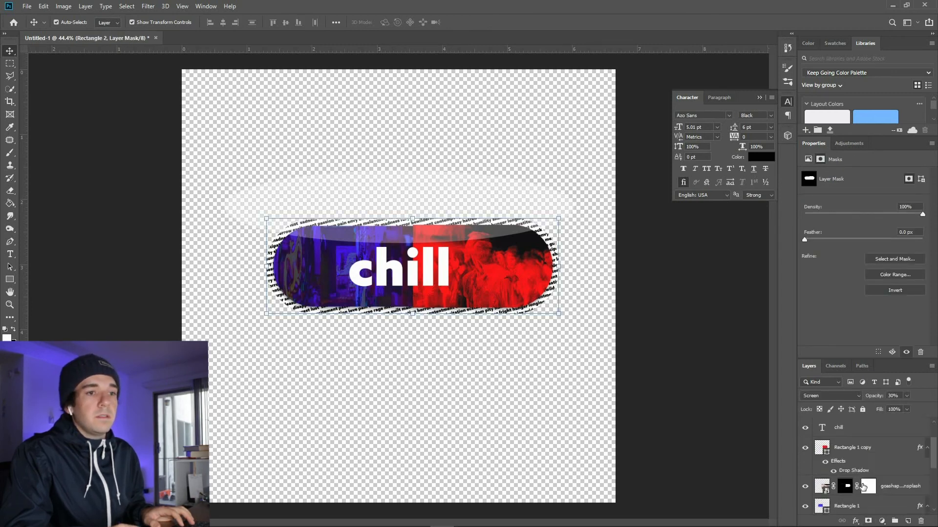
scroll(830, 481, down, 5)
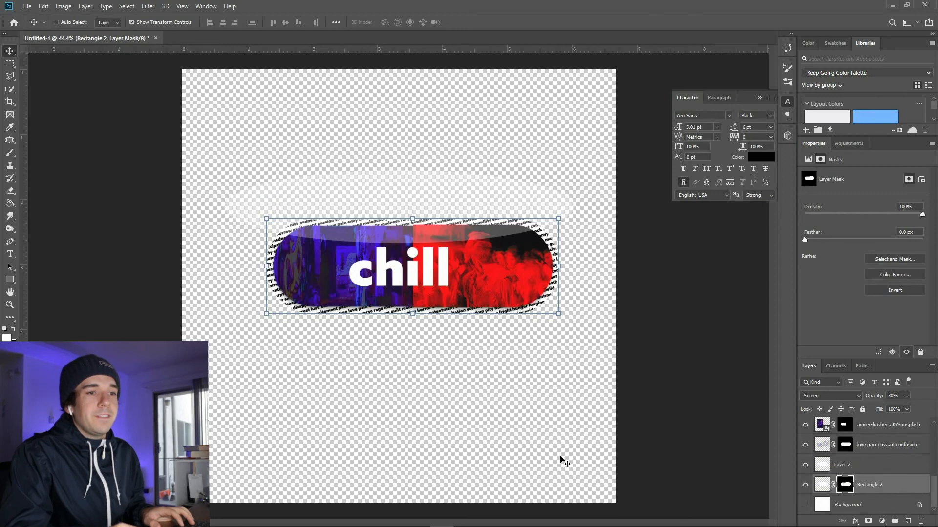
key(ctrl+z)
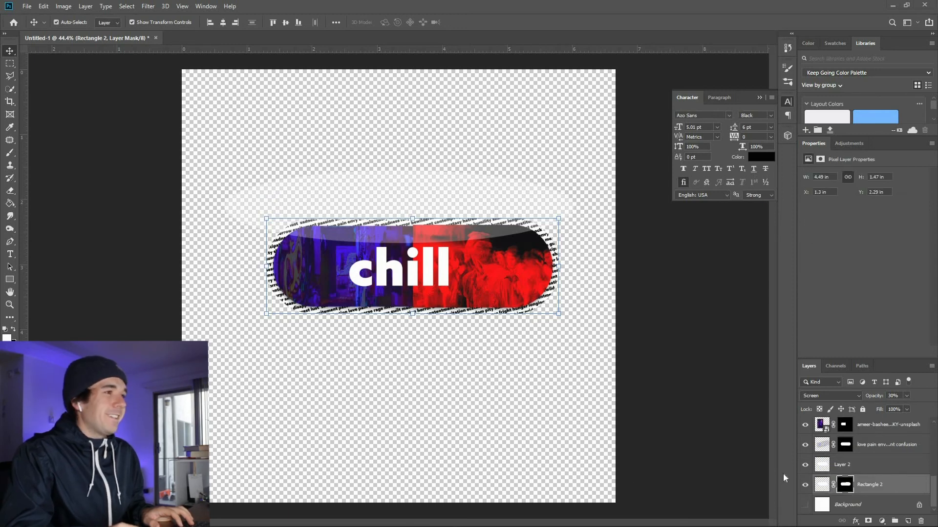
- Mask the Ellipse 2 highlight to the pill's outline and deselect the layer
scroll(861, 472, up, 4)
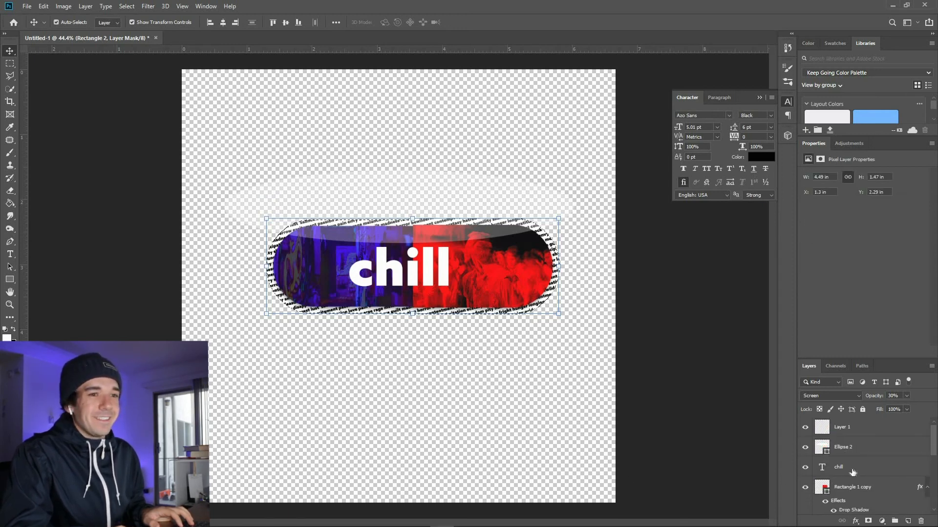
click(868, 521)
click(425, 378)
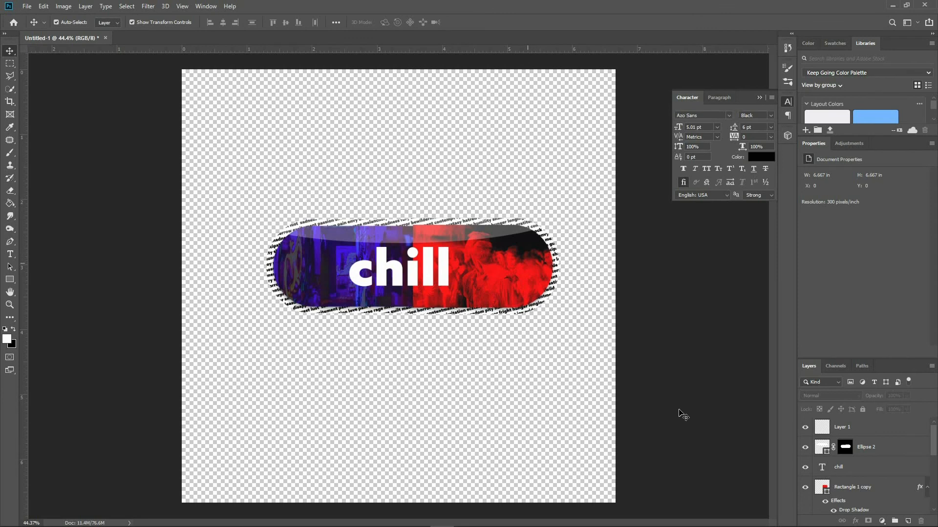
- Select the Rectangle 2 layer beneath Layer 2
scroll(859, 482, down, 5)
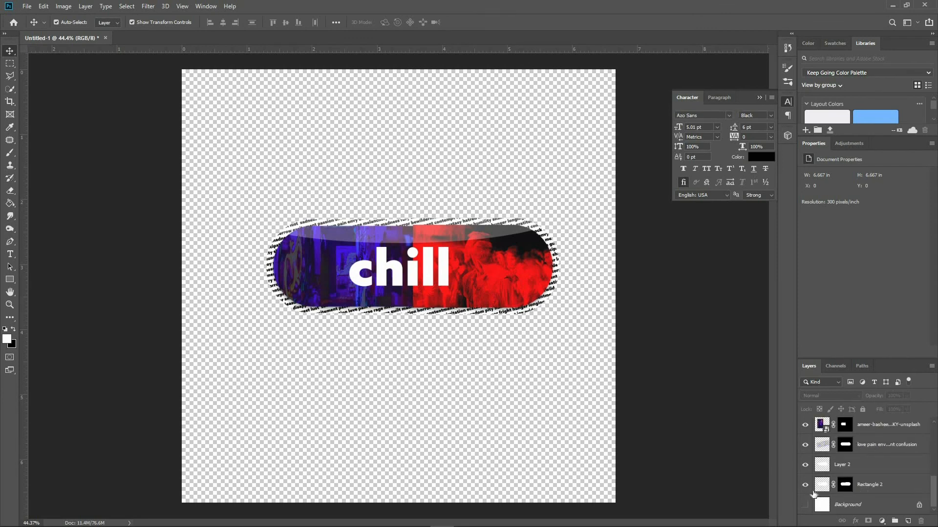
click(800, 484)
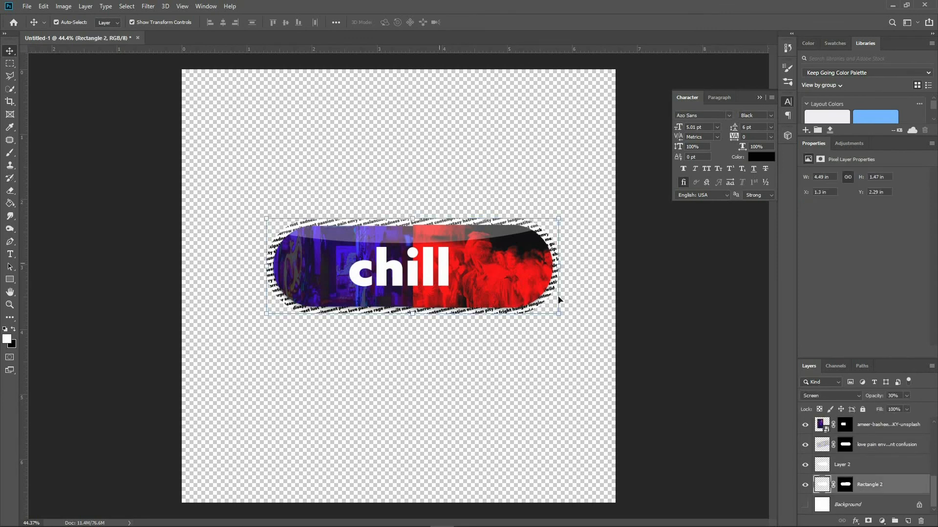